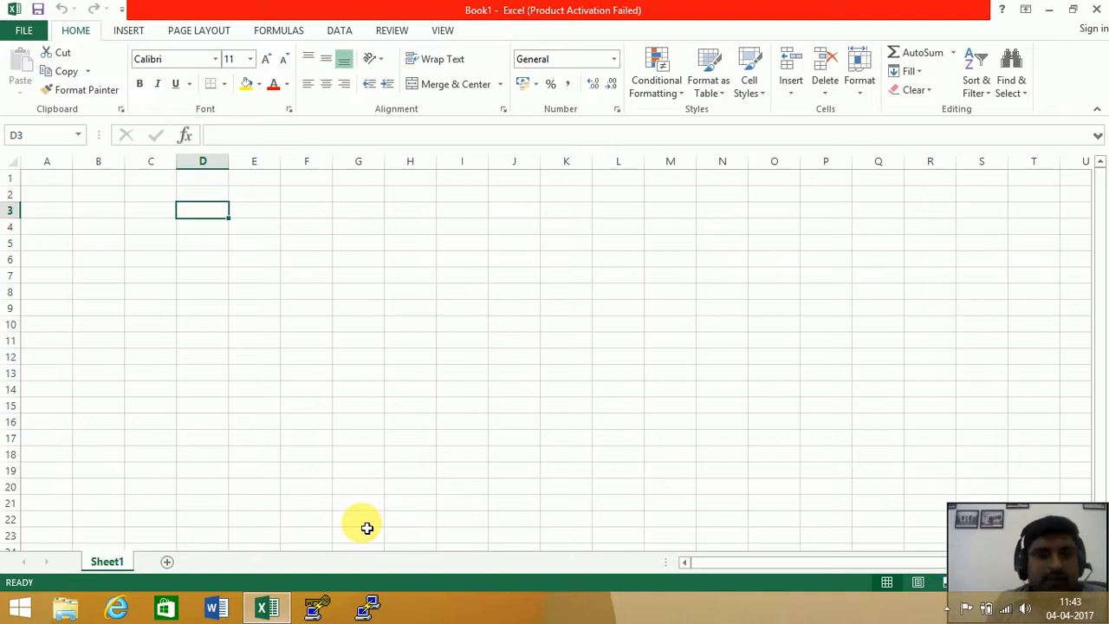
Step: Enter the heading "CAPM" in cell D3 and the label "Risk free rate" in D4
{"action": "type", "text": "CAOM"}
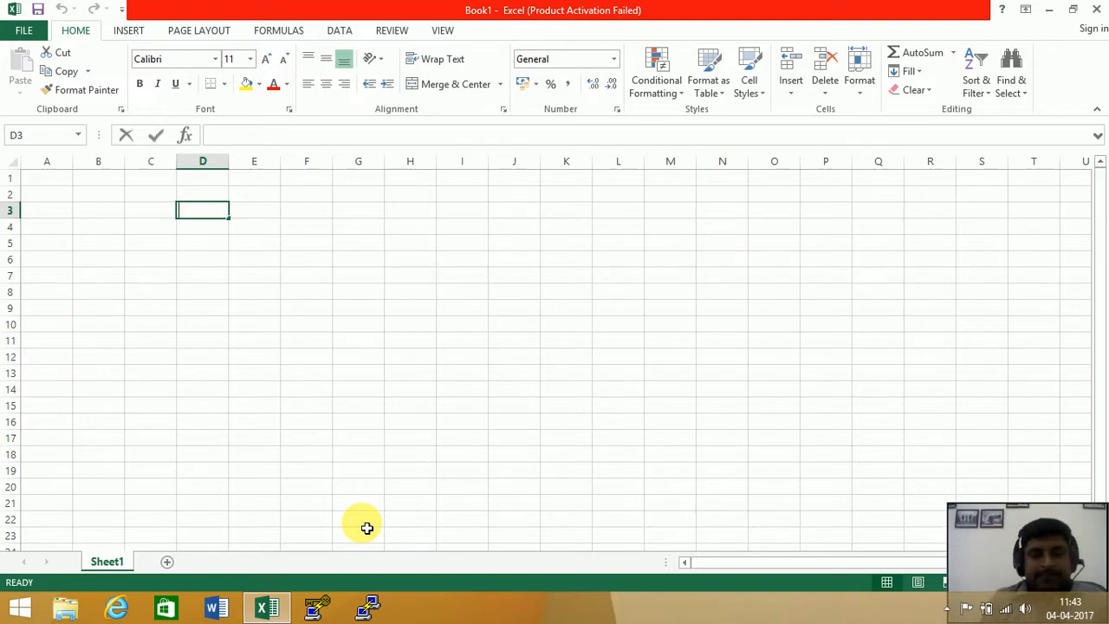
{"action": "key", "text": "BackSpace"}
{"action": "key", "text": "BackSpace"}
{"action": "type", "text": "PM"}
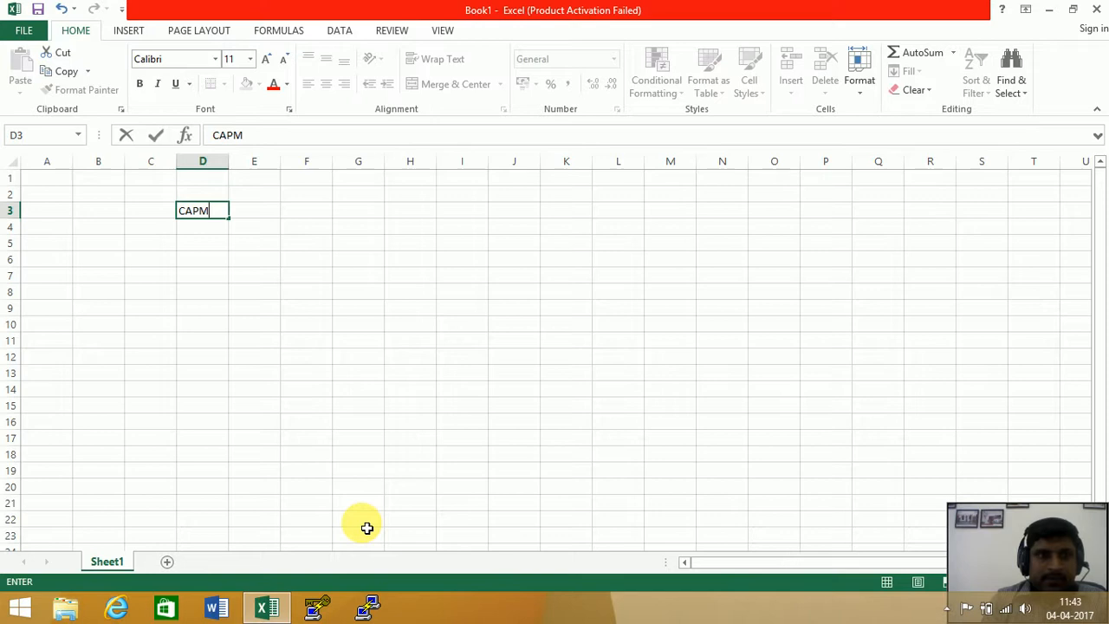
{"action": "key", "text": "Return"}
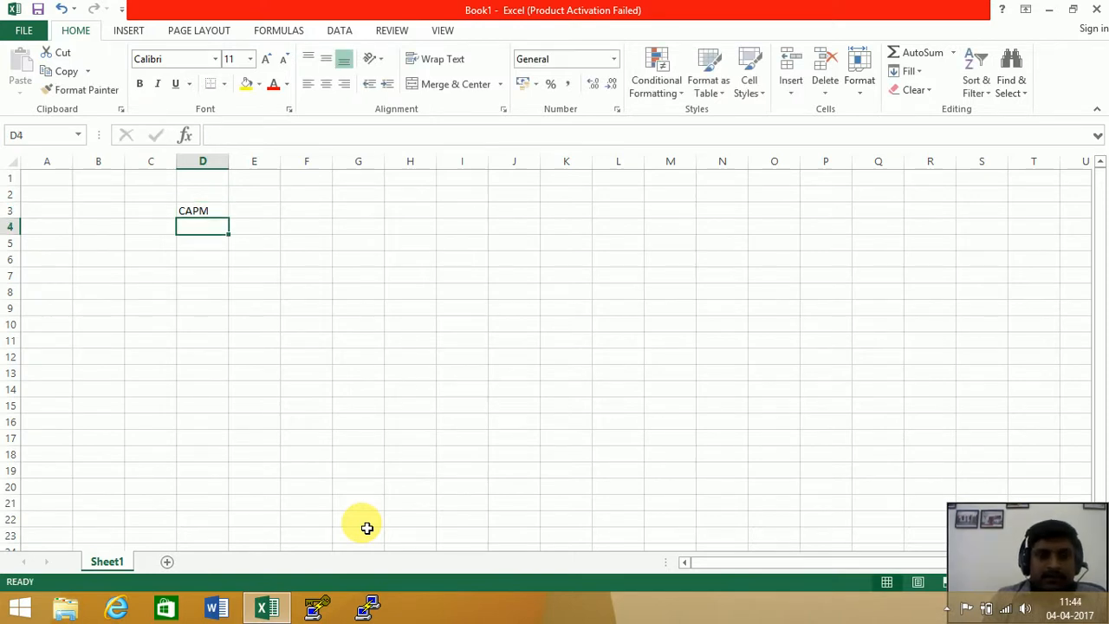
{"action": "type", "text": "Risk free rate"}
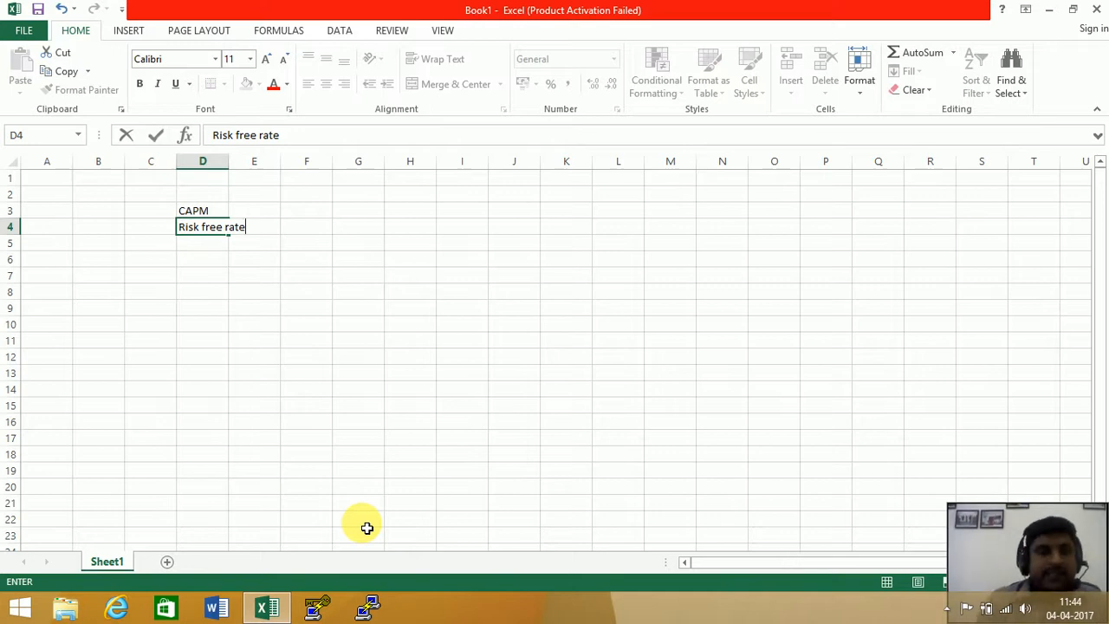
{"action": "key", "text": "Return"}
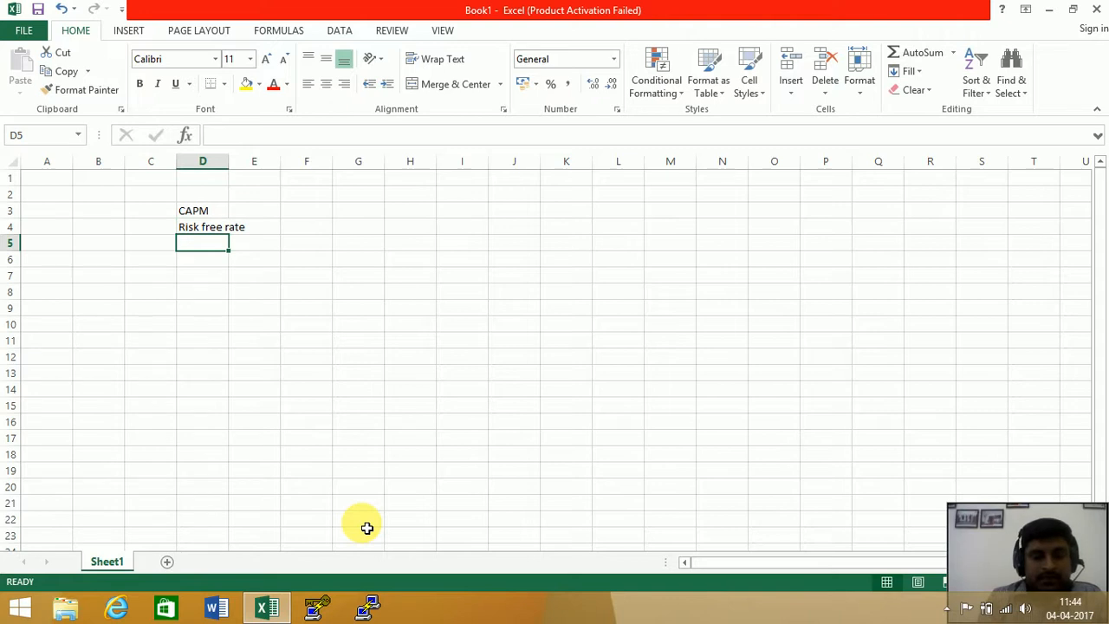
Step: Add the labels "Market Risk Premium" in cell D5 and "Beta" in D6
{"action": "type", "text": "Market "}
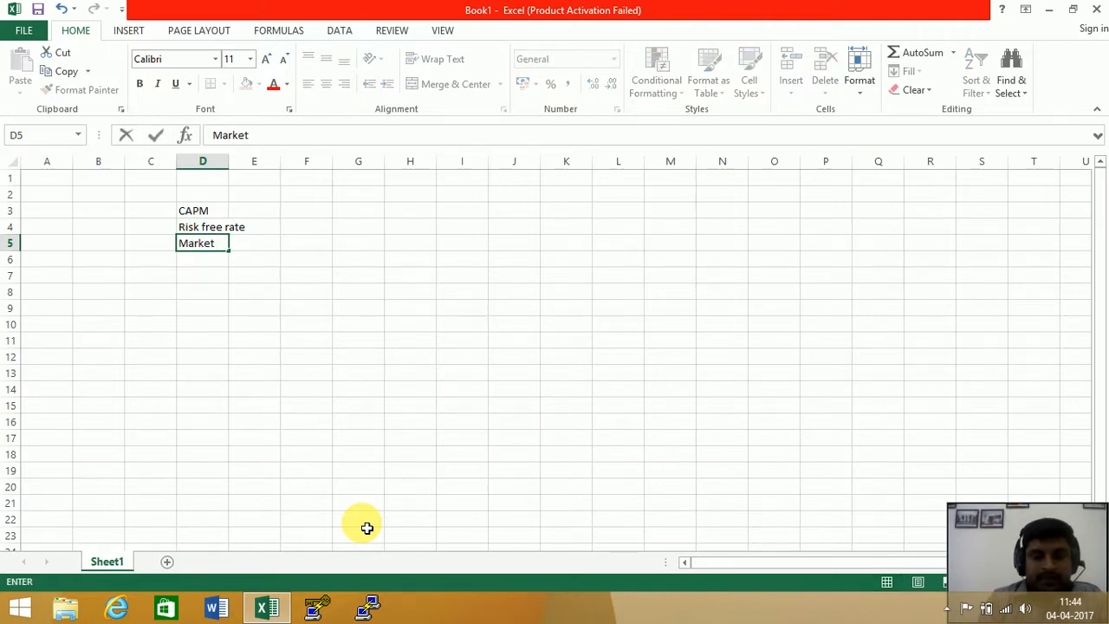
{"action": "type", "text": "Risk POremium"}
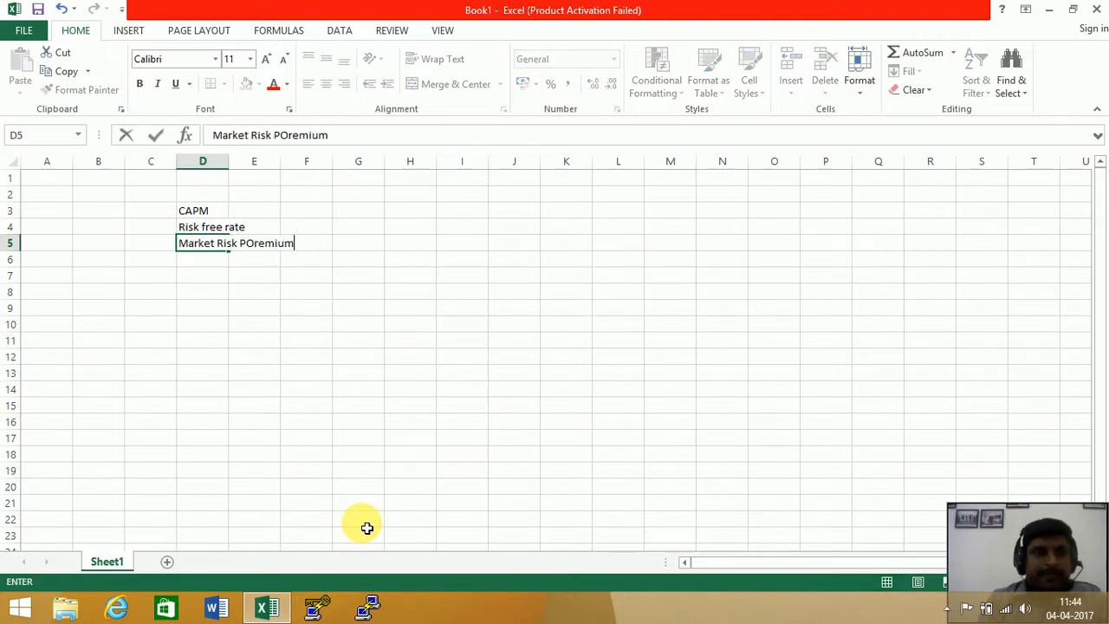
{"action": "key", "text": "BackSpace"}
{"action": "key", "text": "BackSpace"}
{"action": "key", "text": "BackSpace"}
{"action": "key", "text": "BackSpace"}
{"action": "key", "text": "BackSpace"}
{"action": "key", "text": "BackSpace"}
{"action": "key", "text": "BackSpace"}
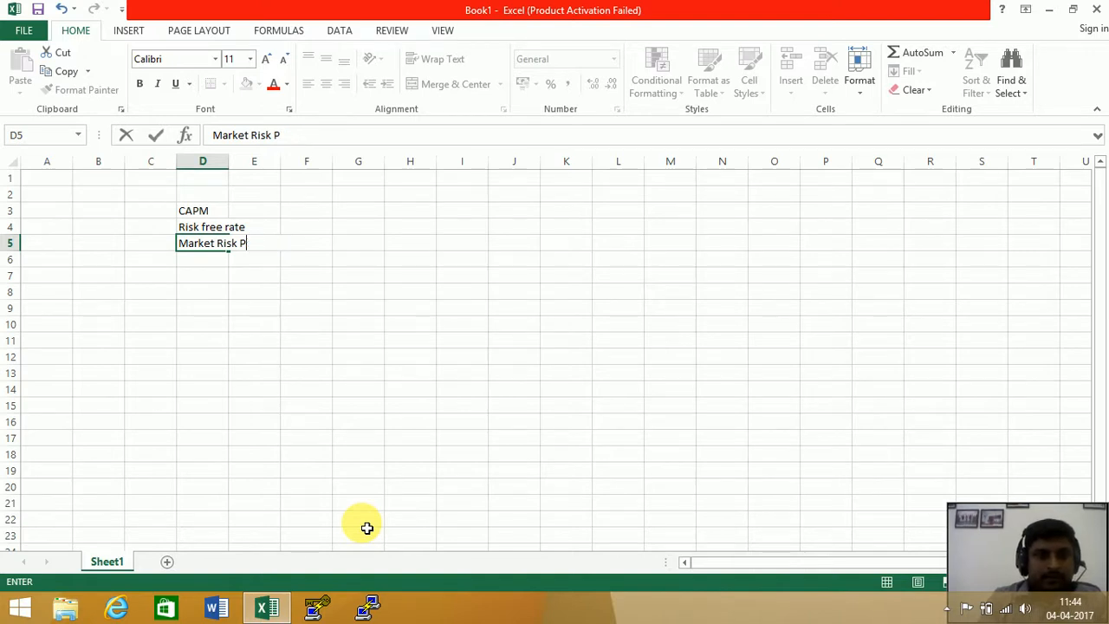
{"action": "type", "text": "re"}
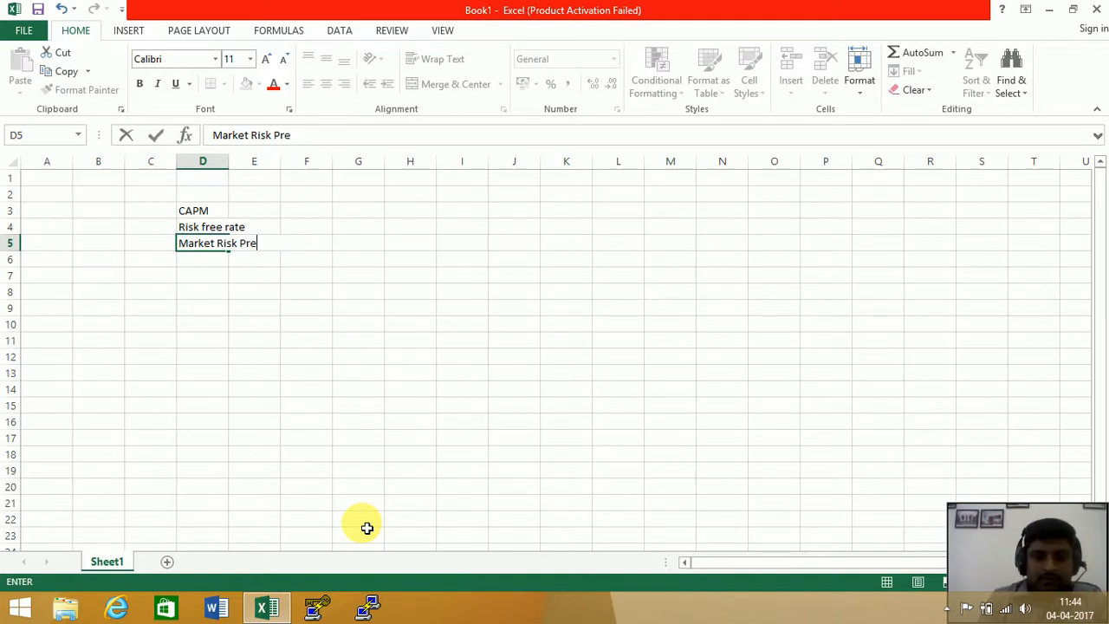
{"action": "type", "text": "mium"}
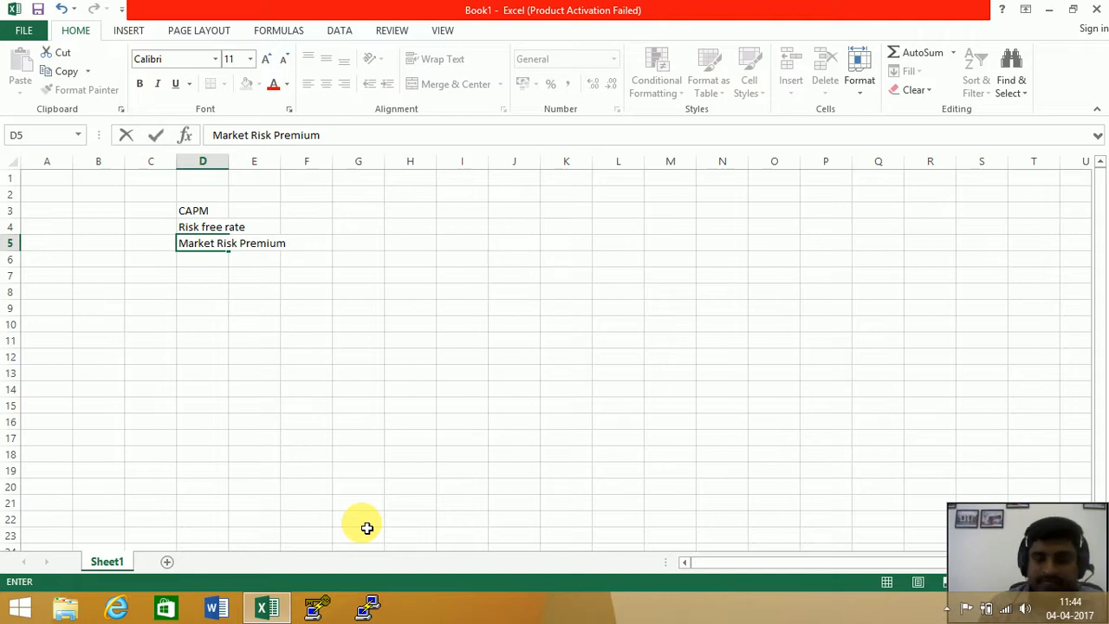
{"action": "key", "text": "Return"}
{"action": "type", "text": "Beta"}
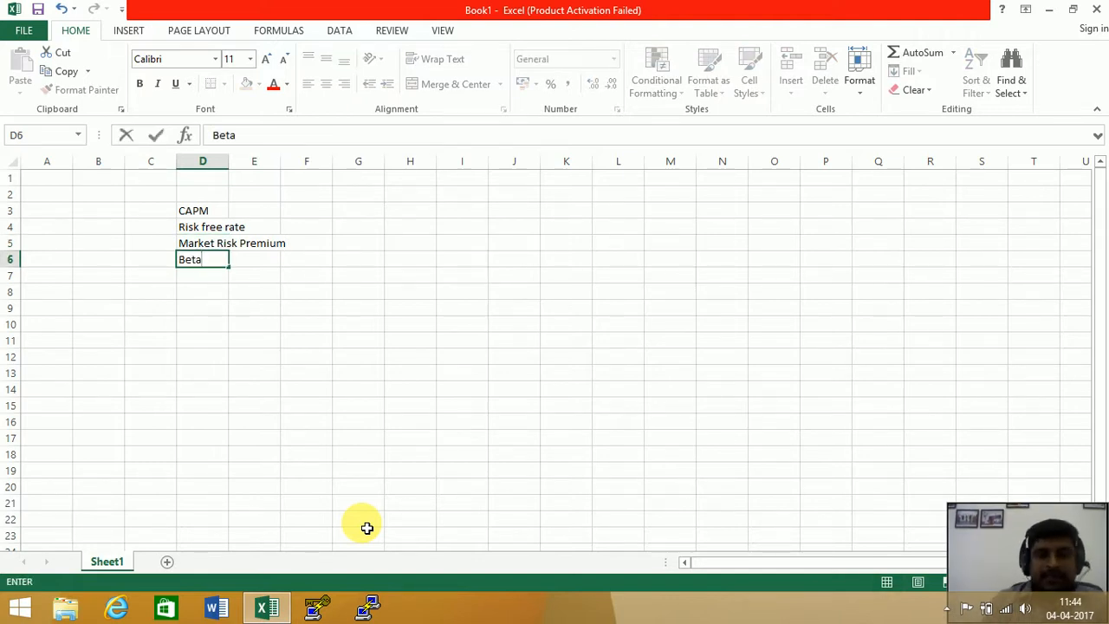
{"action": "key", "text": "Return"}
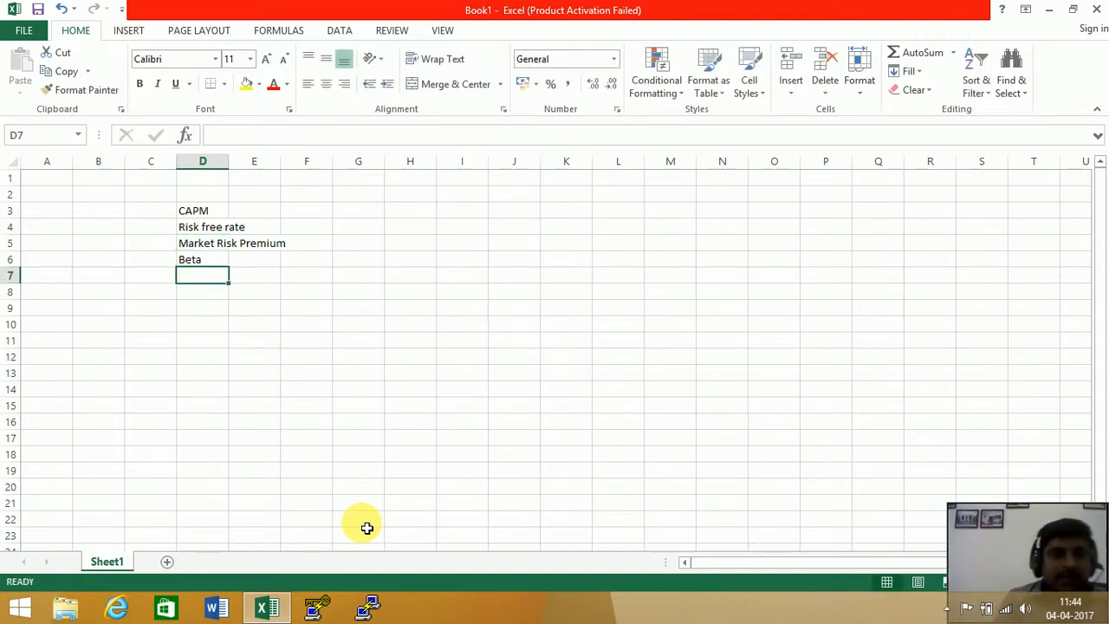
Step: Enter the label "Dependent Variable" in cell D8 and autofit the width of column D
{"action": "key", "text": "Up"}
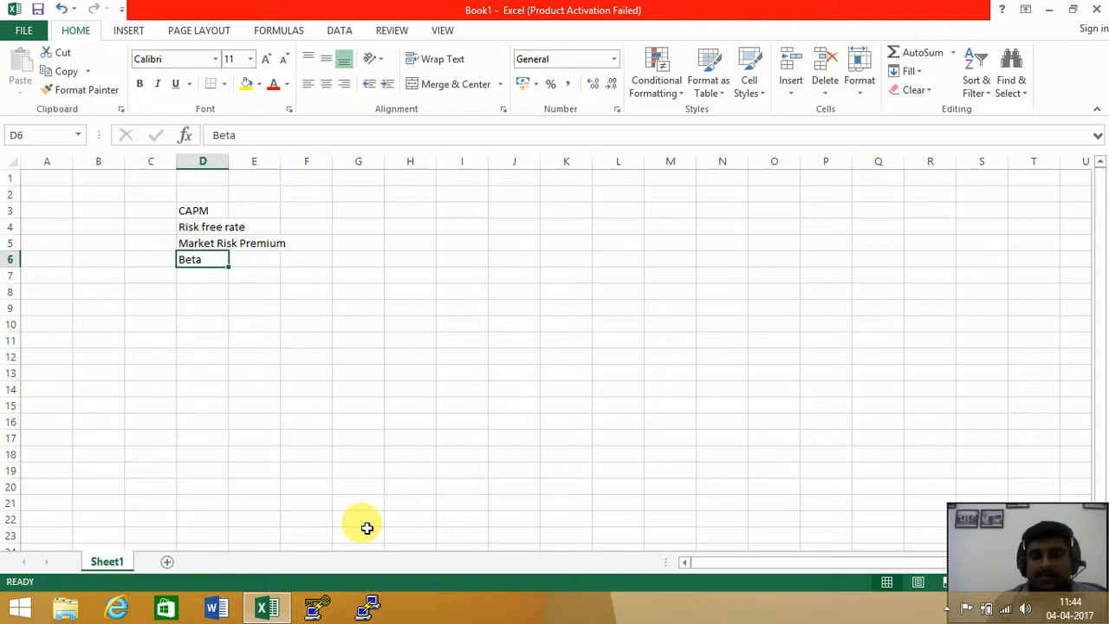
{"action": "key", "text": "Right"}
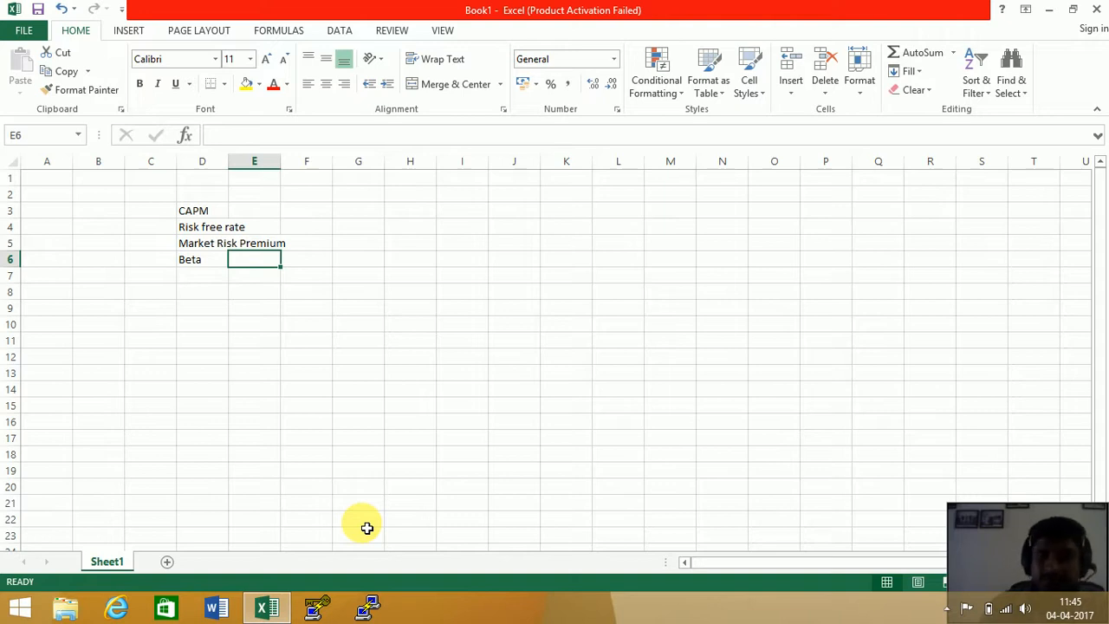
{"action": "key", "text": "Left"}
{"action": "key", "text": "Down"}
{"action": "key", "text": "Down"}
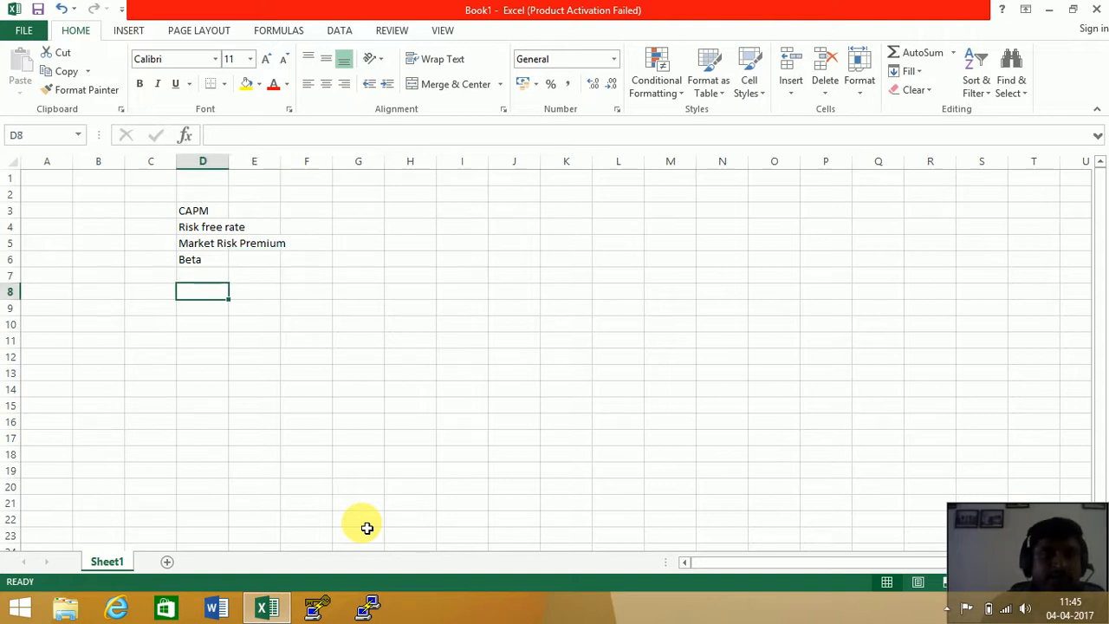
{"action": "type", "text": "Dep"}
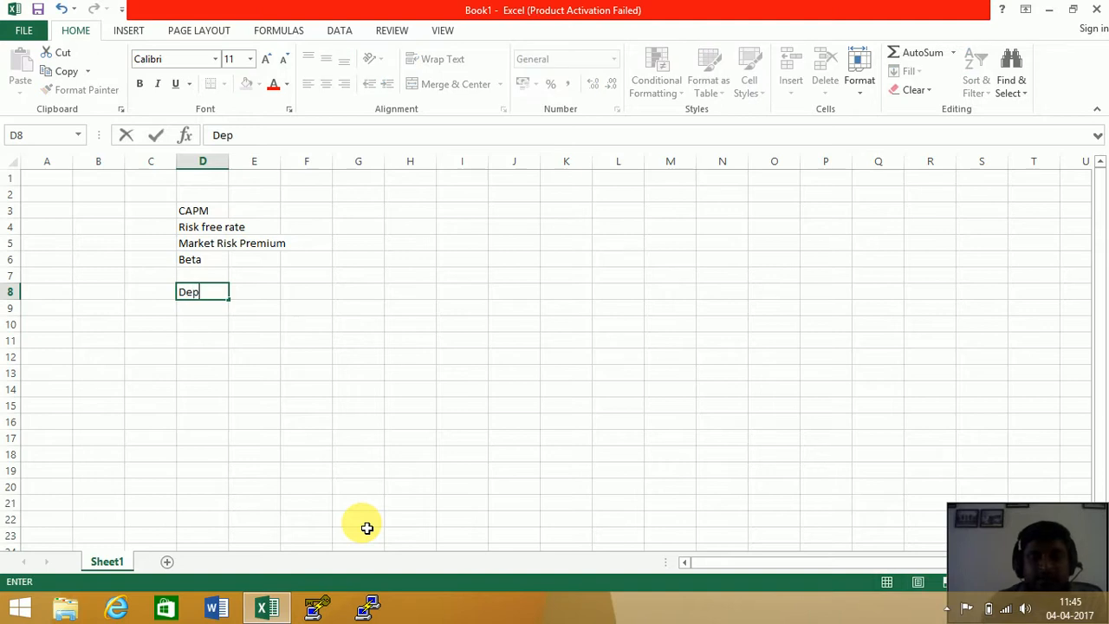
{"action": "type", "text": "endent Variable"}
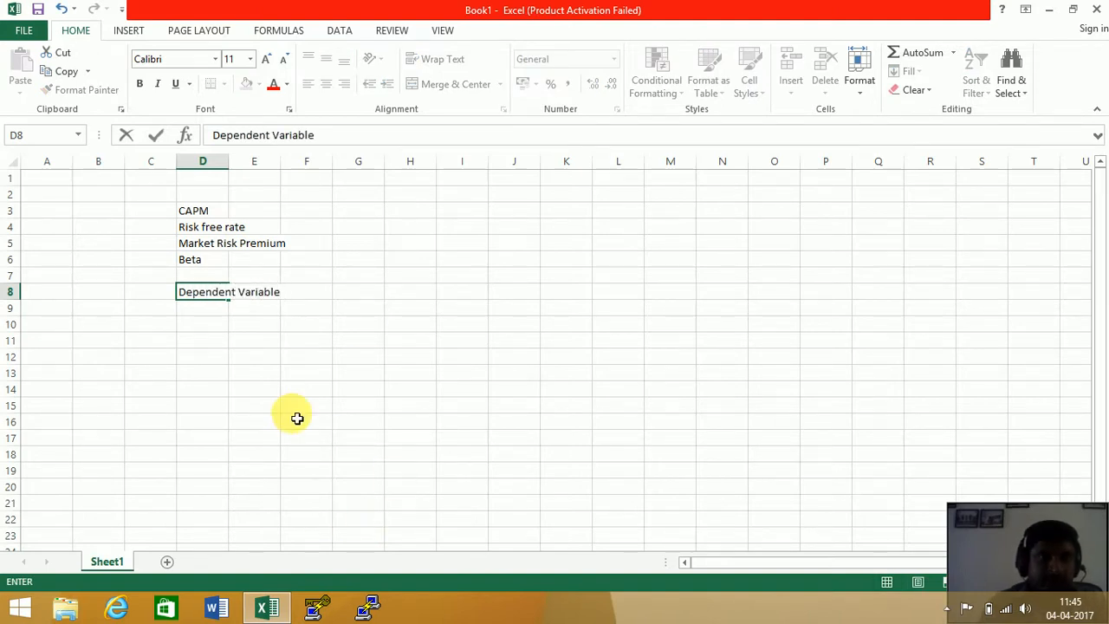
{"action": "left_click", "coordinate": [362, 322]}
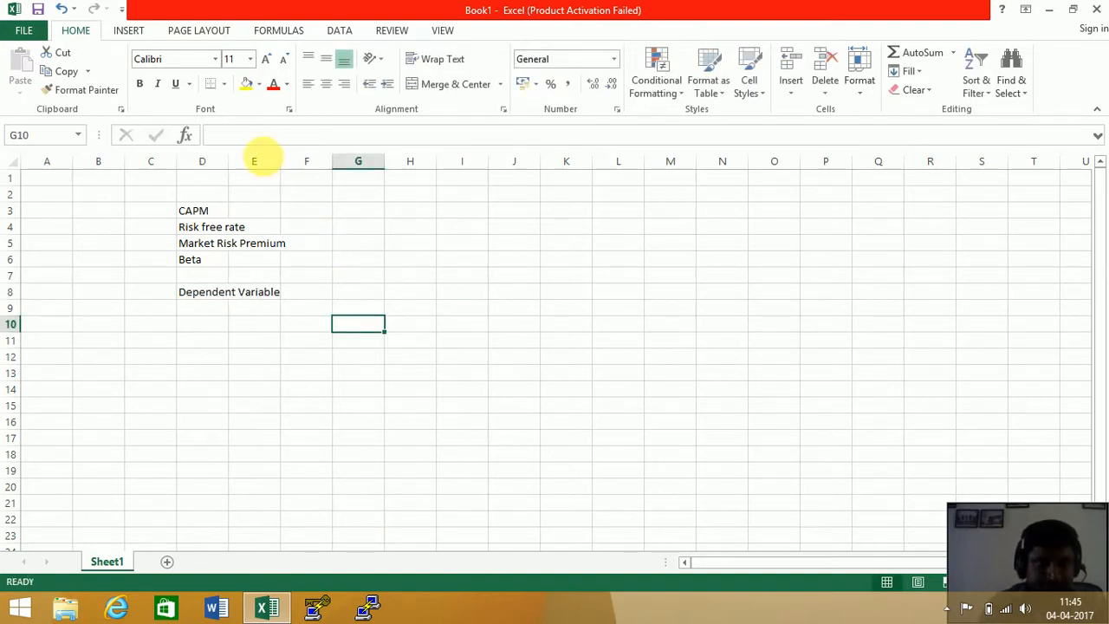
{"action": "double_click", "coordinate": [228, 162]}
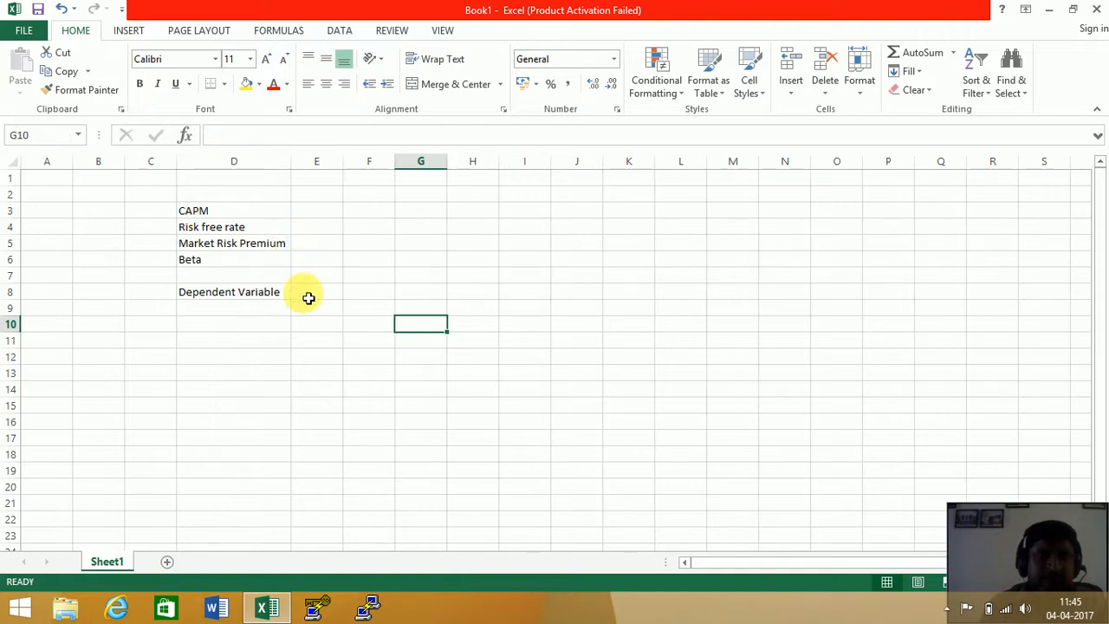
Step: Enter "Security Price" in cell E8 as the dependent variable
{"action": "left_click", "coordinate": [309, 297]}
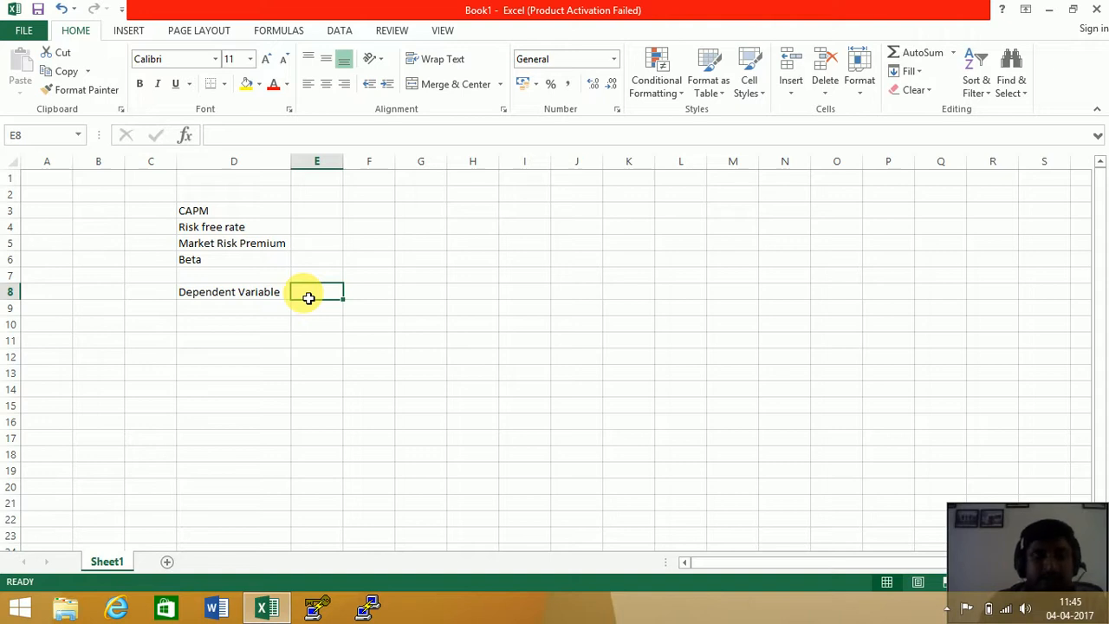
{"action": "type", "text": "Security Or"}
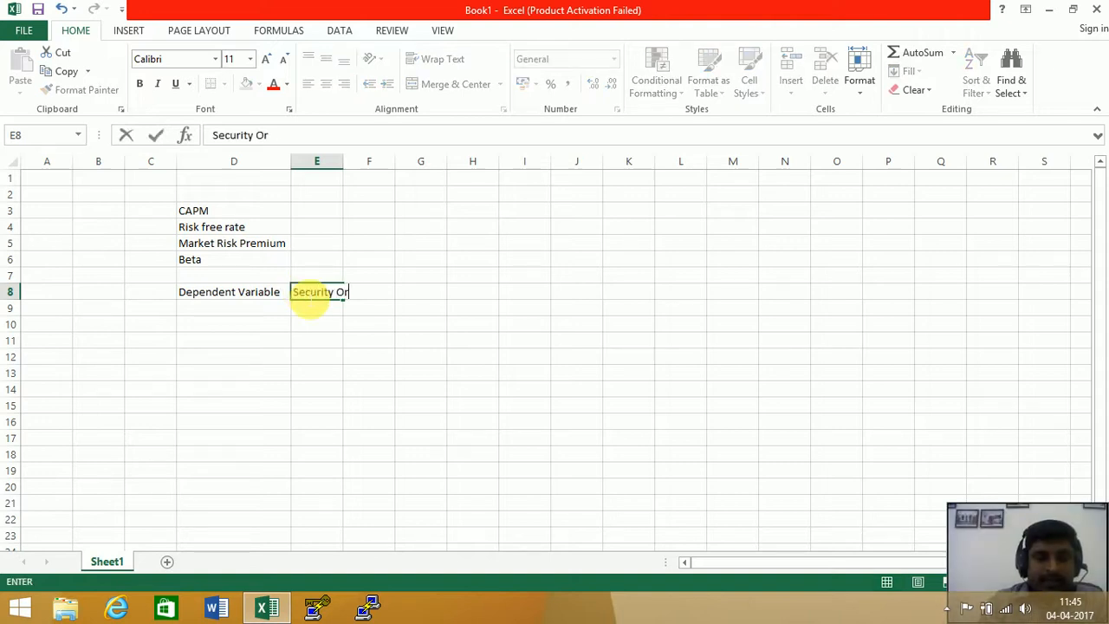
{"action": "type", "text": "iuce===="}
{"action": "key", "text": "BackSpace"}
{"action": "key", "text": "BackSpace"}
{"action": "key", "text": "BackSpace"}
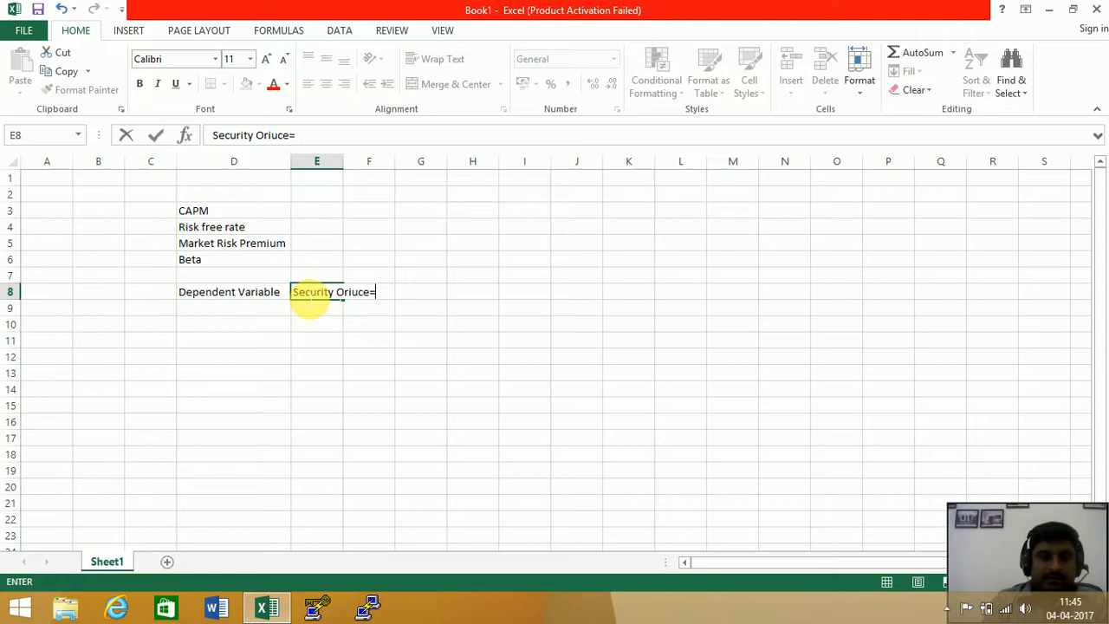
{"action": "key", "text": "BackSpace"}
{"action": "key", "text": "BackSpace"}
{"action": "key", "text": "BackSpace"}
{"action": "key", "text": "BackSpace"}
{"action": "key", "text": "BackSpace"}
{"action": "key", "text": "BackSpace"}
{"action": "key", "text": "BackSpace"}
{"action": "type", "text": "Price"}
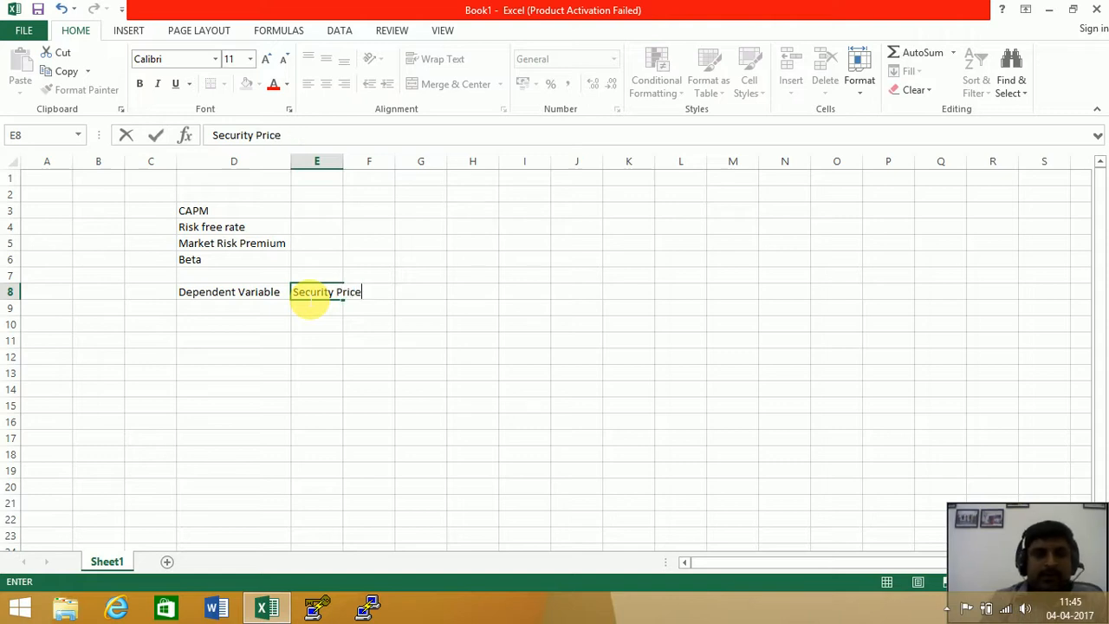
{"action": "key", "text": "Return"}
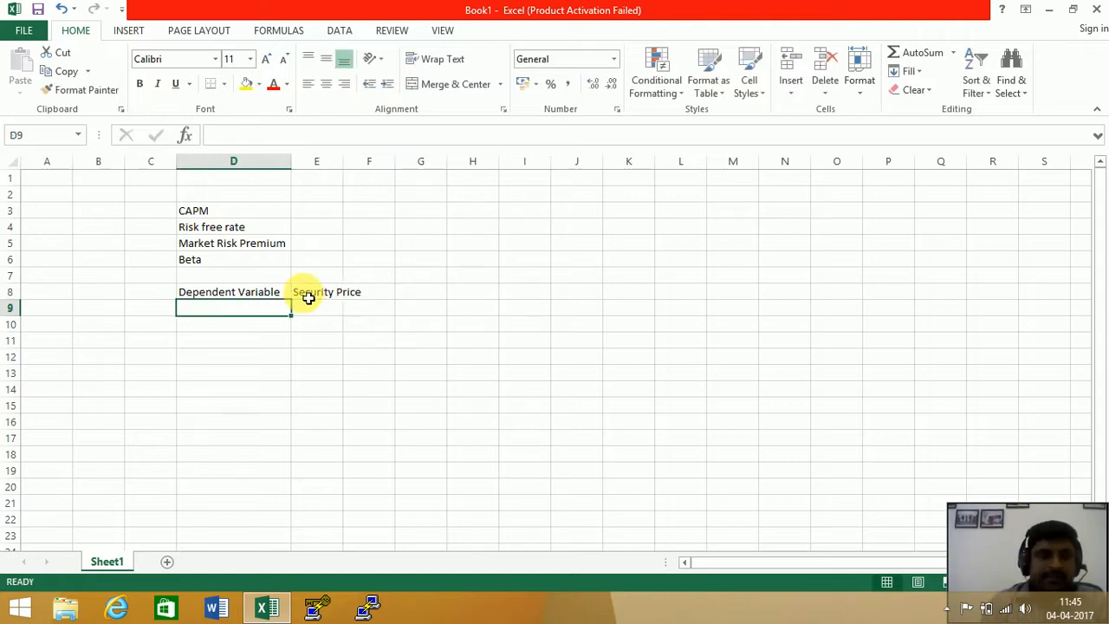
Step: Write the label "Independent Variable" in cell D9 below "Dependent Variable"
{"action": "type", "text": "Indepe=="}
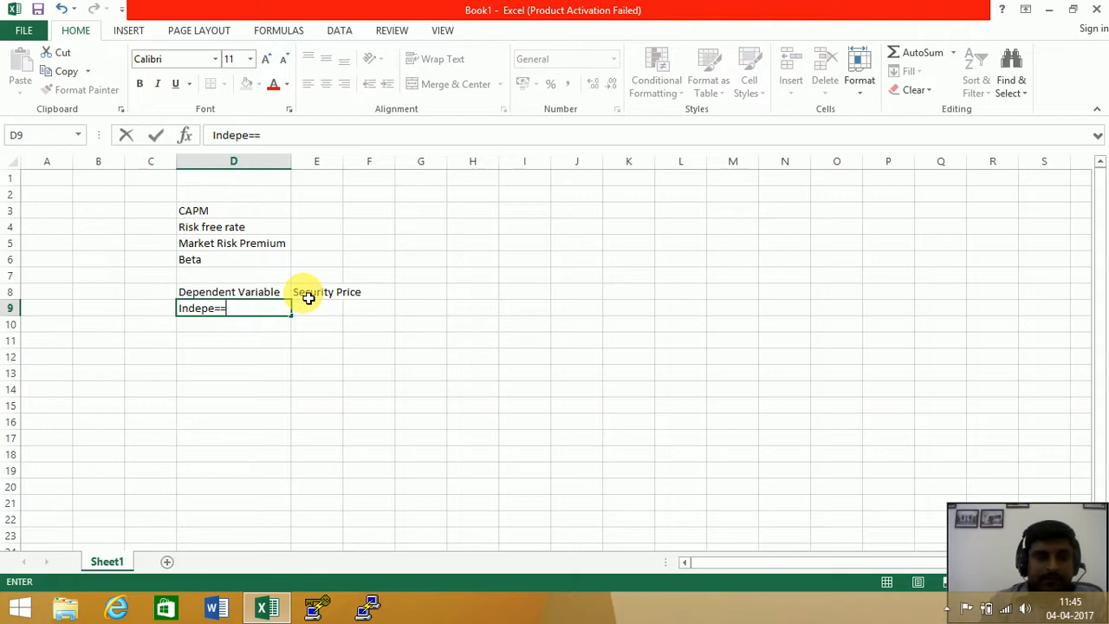
{"action": "key", "text": "BackSpace"}
{"action": "key", "text": "BackSpace"}
{"action": "key", "text": "BackSpace"}
{"action": "type", "text": "e"}
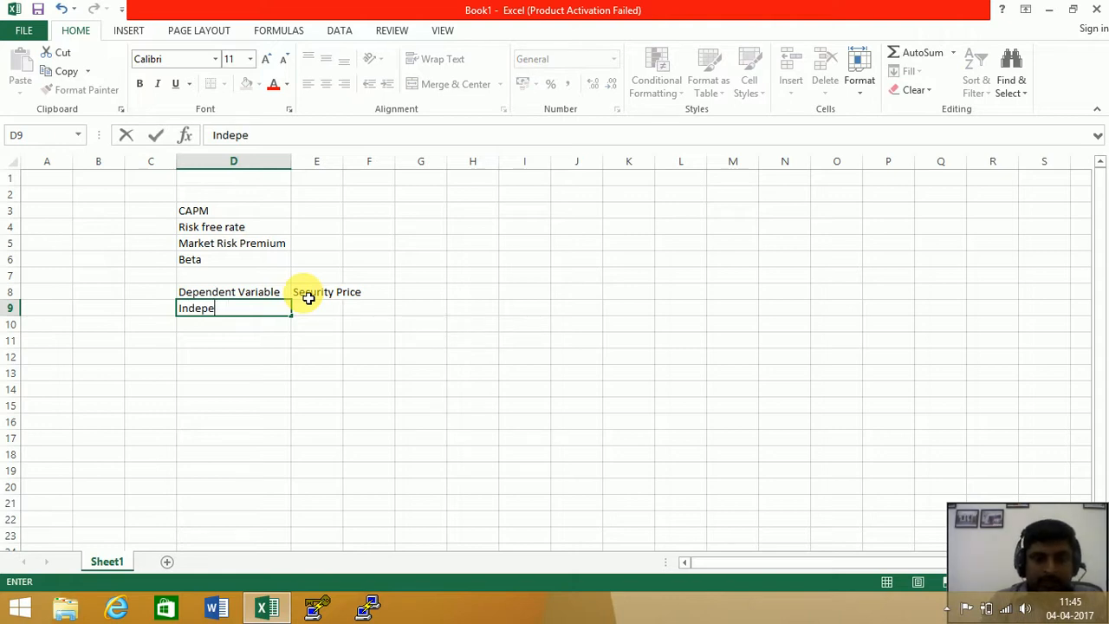
{"action": "type", "text": "ndent Variable"}
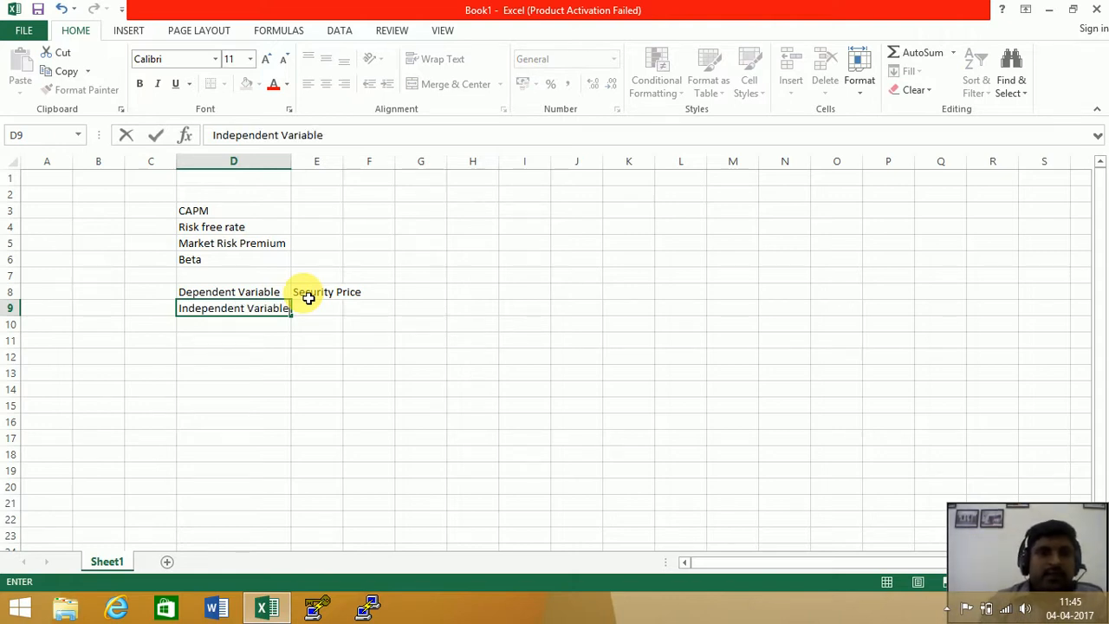
Step: Enter "Market Index Price" in cell E9 and autofit the width of column E
{"action": "key", "text": "Tab"}
{"action": "type", "text": "Market"}
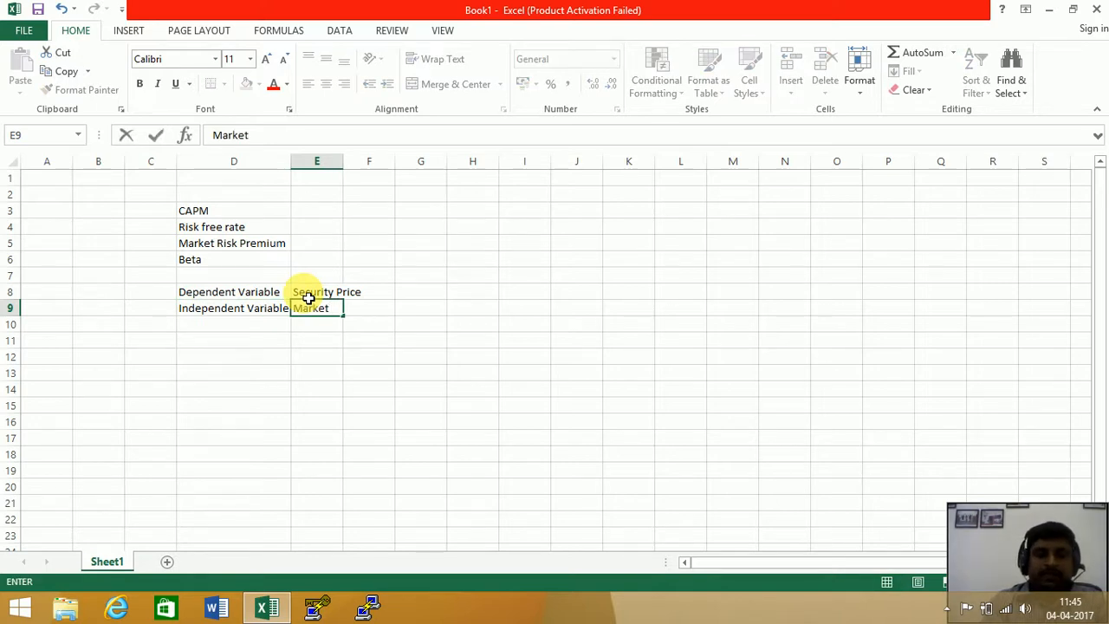
{"action": "type", "text": " Index Price"}
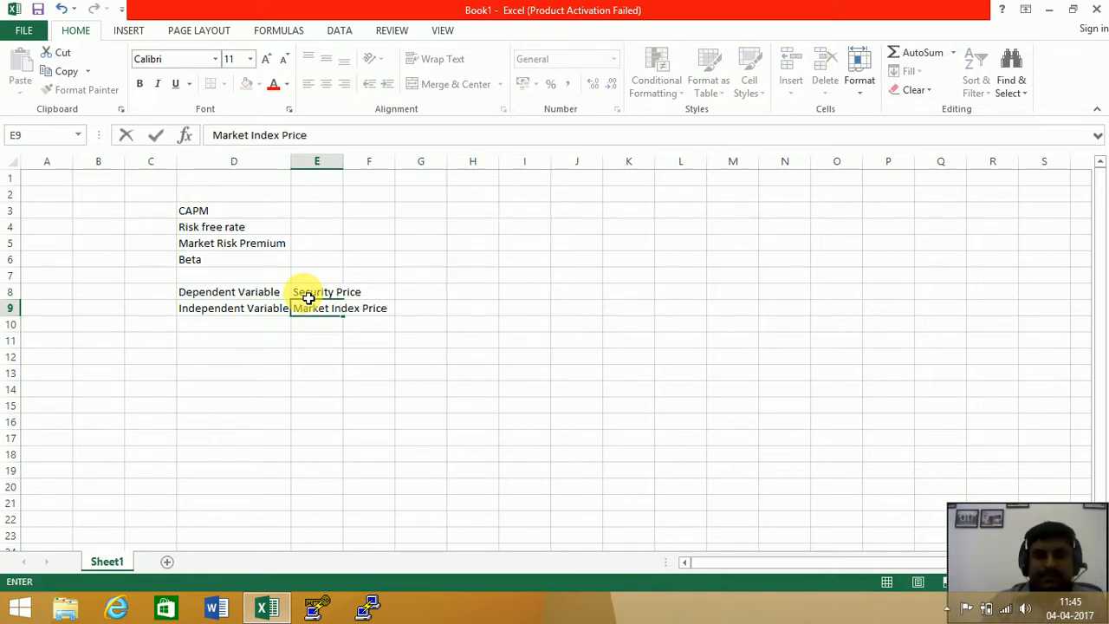
{"action": "key", "text": "Return"}
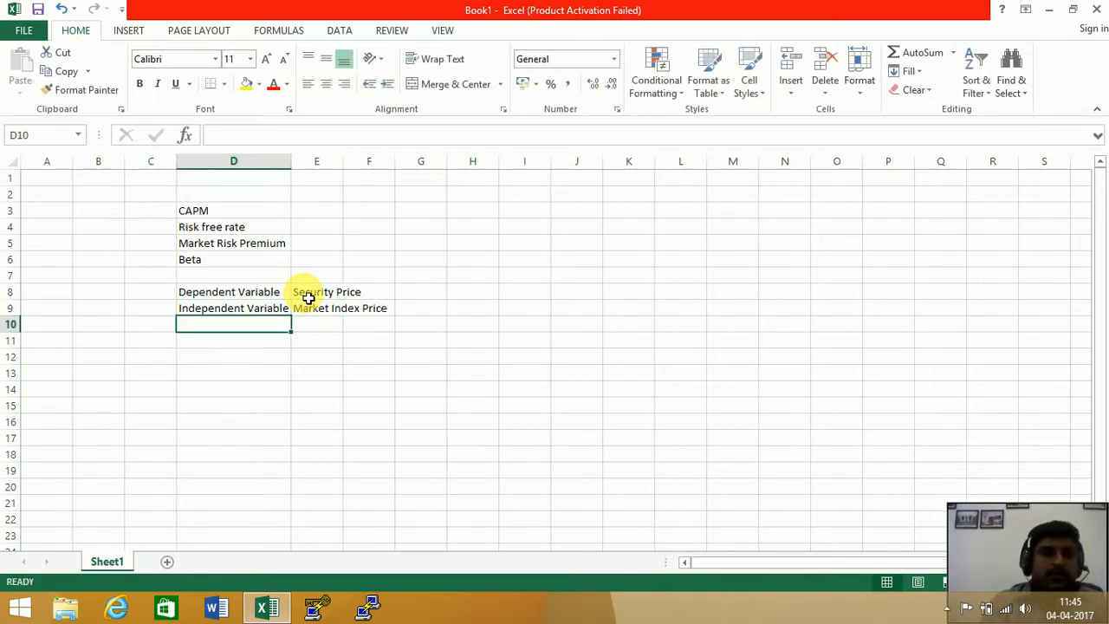
{"action": "double_click", "coordinate": [349, 164]}
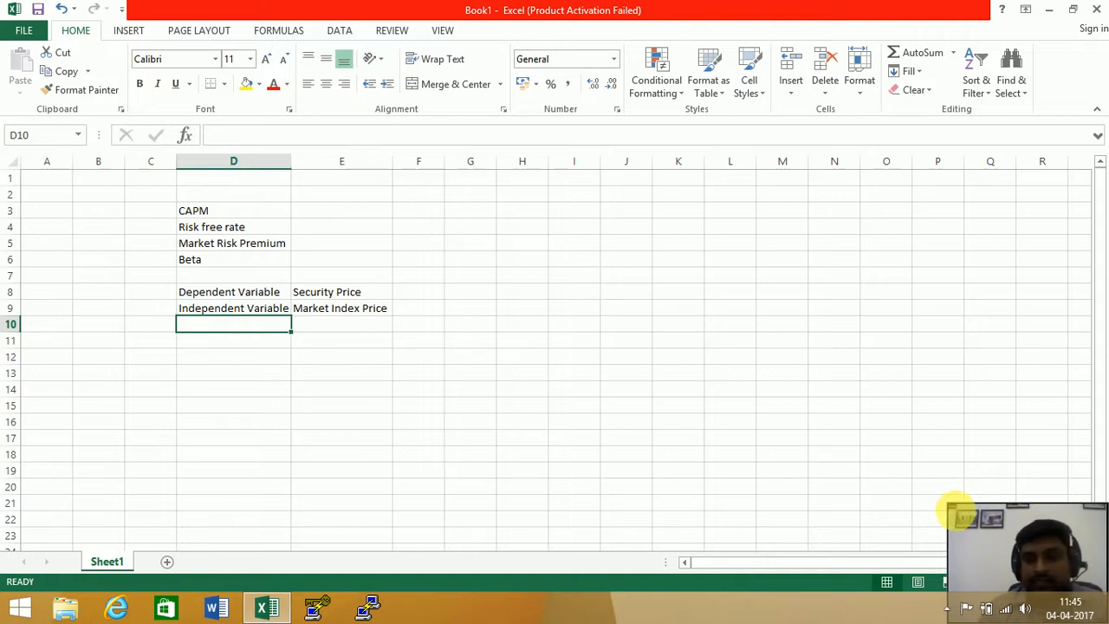
Step: Show the desktop and launch Google Chrome
{"action": "left_click_drag", "start_coordinate": [957, 515], "coordinate": [944, 362]}
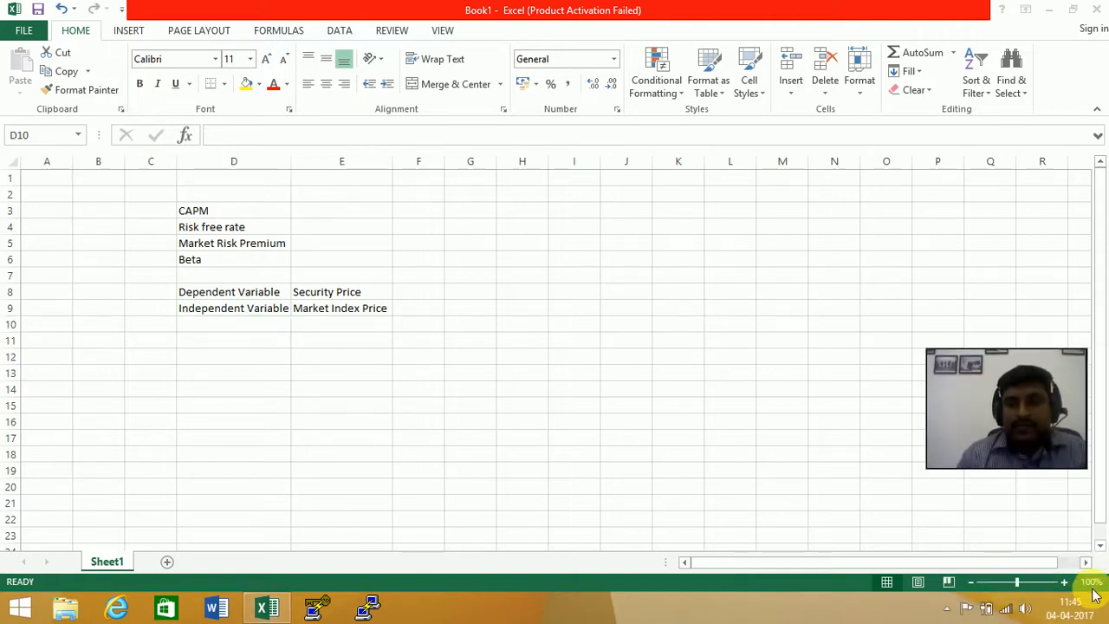
{"action": "left_click", "coordinate": [1107, 610]}
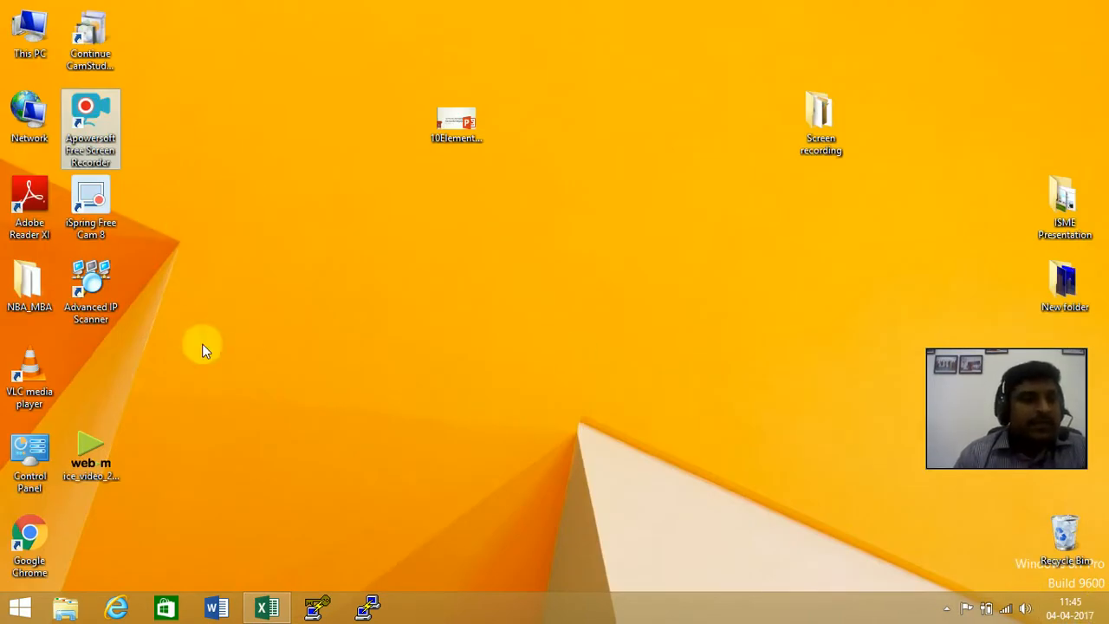
{"action": "double_click", "coordinate": [44, 542]}
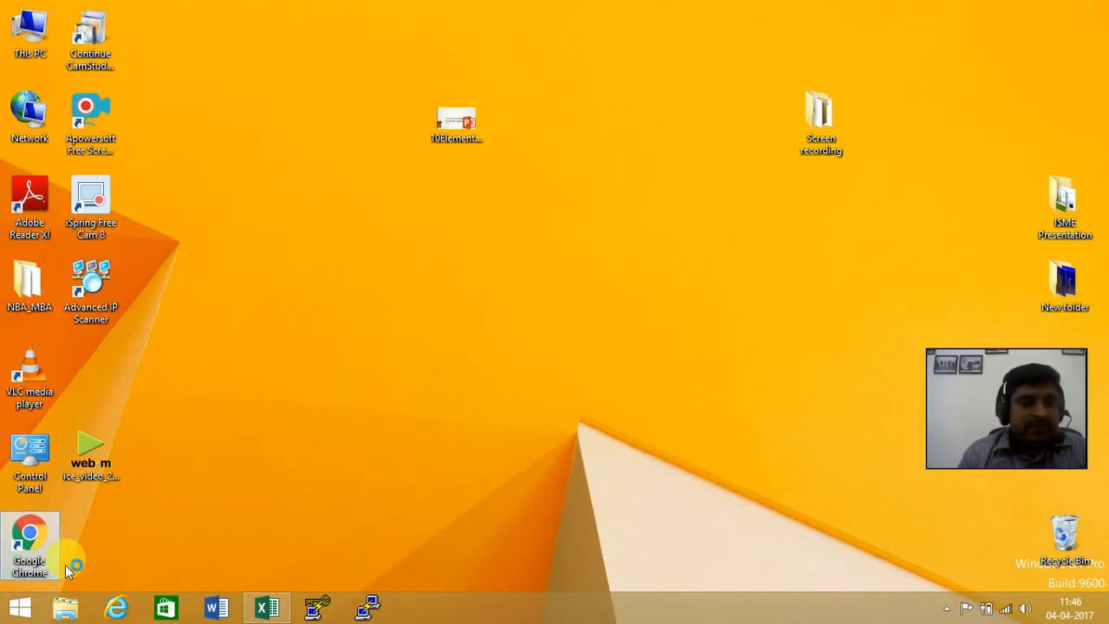
{"action": "left_click", "coordinate": [972, 408]}
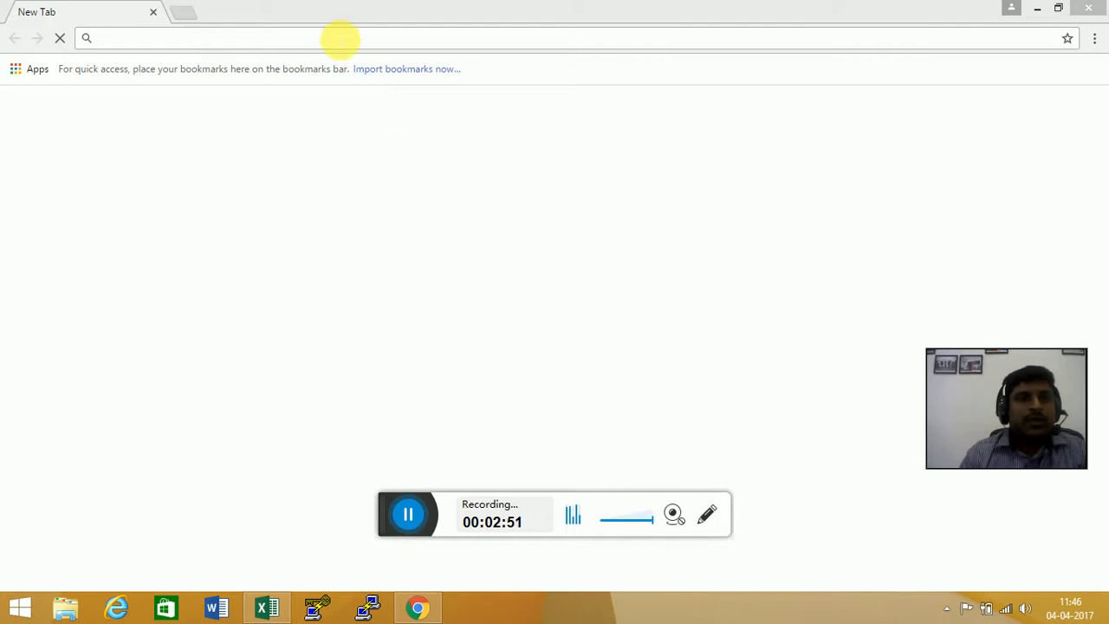
Step: Search Google for "reliance industries historical stock prices yahoo finance"
{"action": "left_click", "coordinate": [340, 38]}
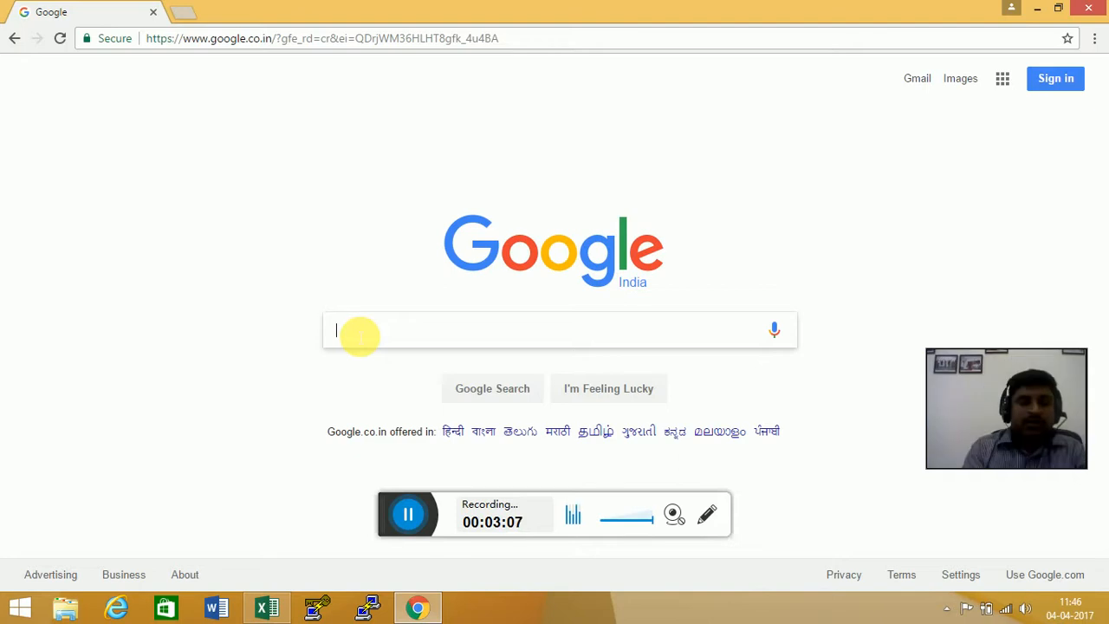
{"action": "type", "text": "re"}
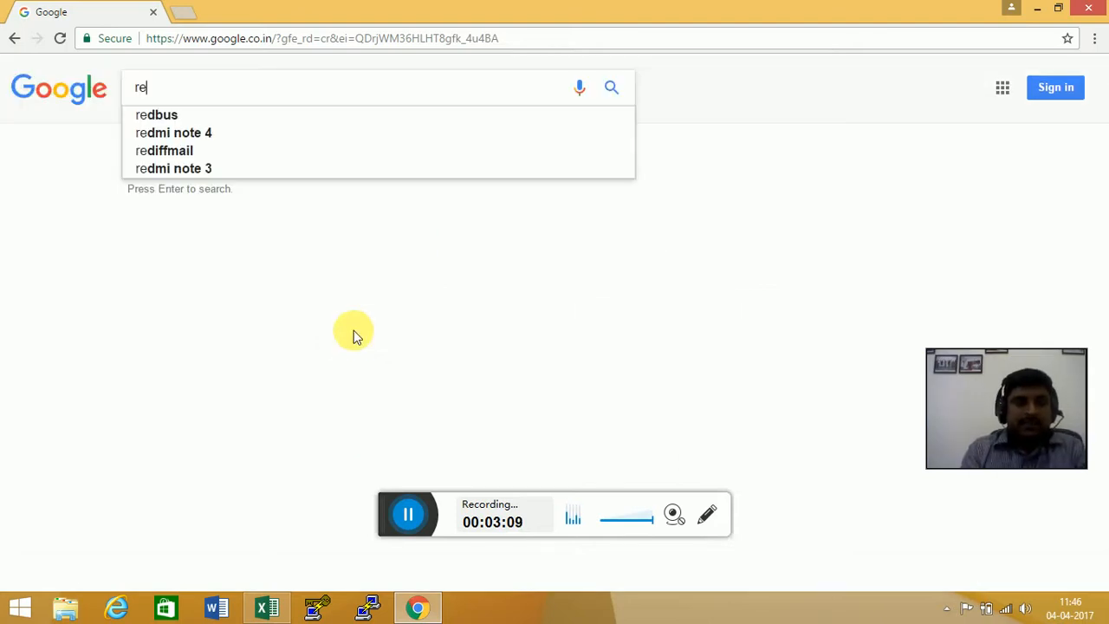
{"action": "type", "text": "liance in"}
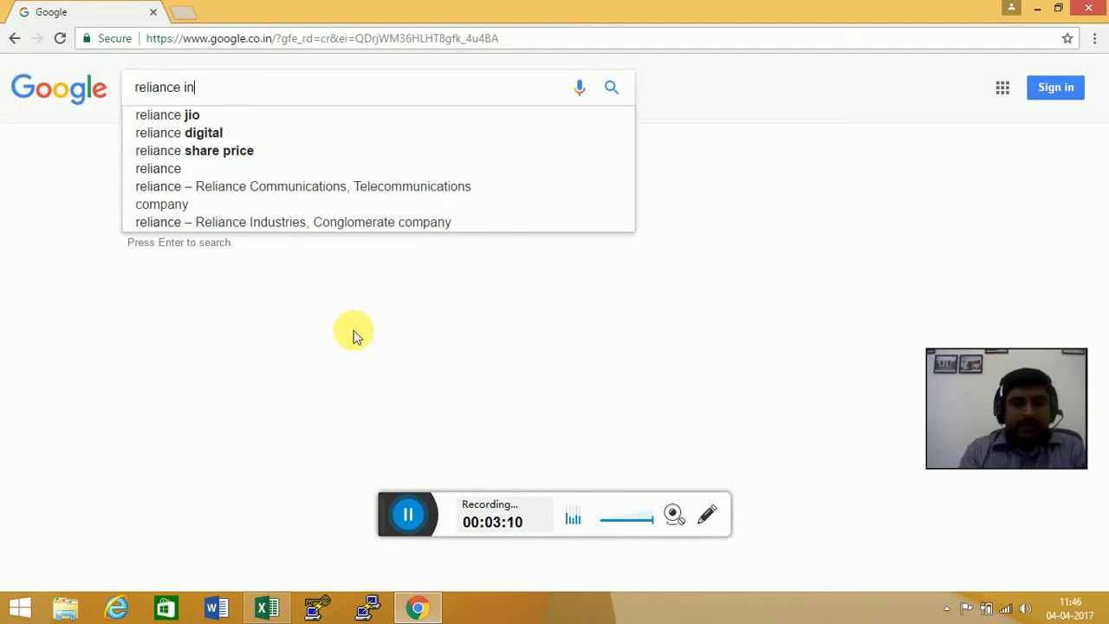
{"action": "type", "text": "dustries histo"}
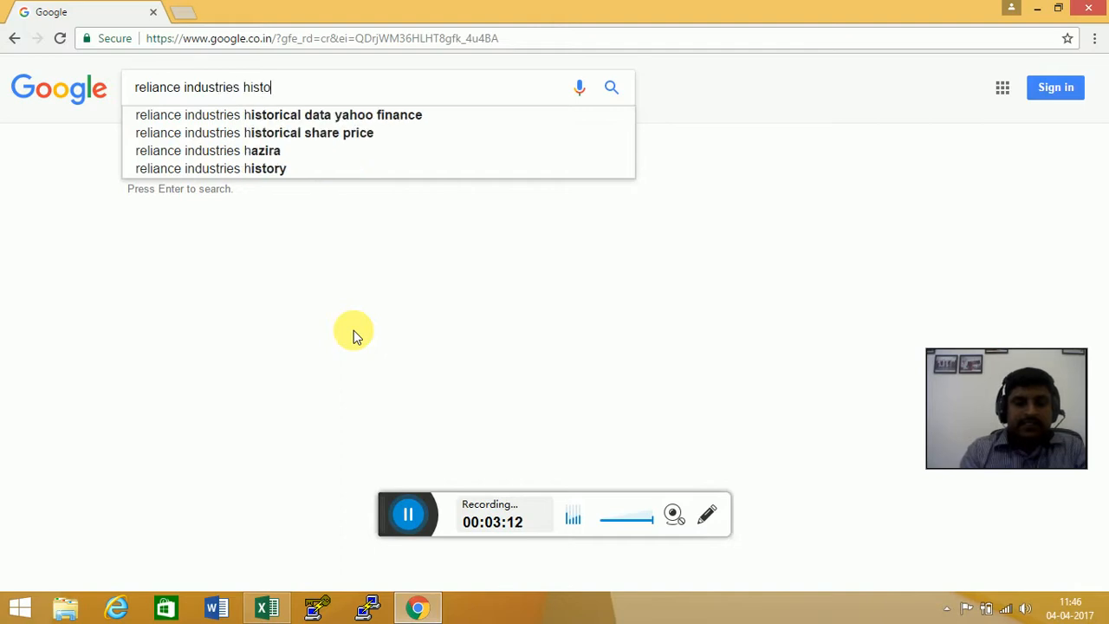
{"action": "type", "text": "rical stock price"}
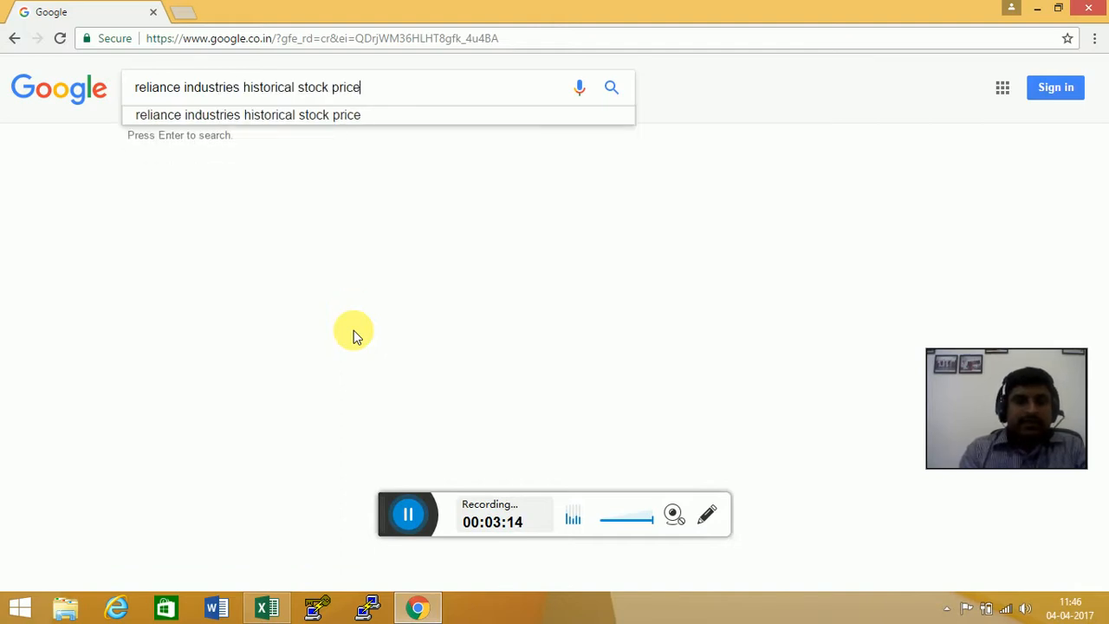
{"action": "type", "text": "s yahoo "}
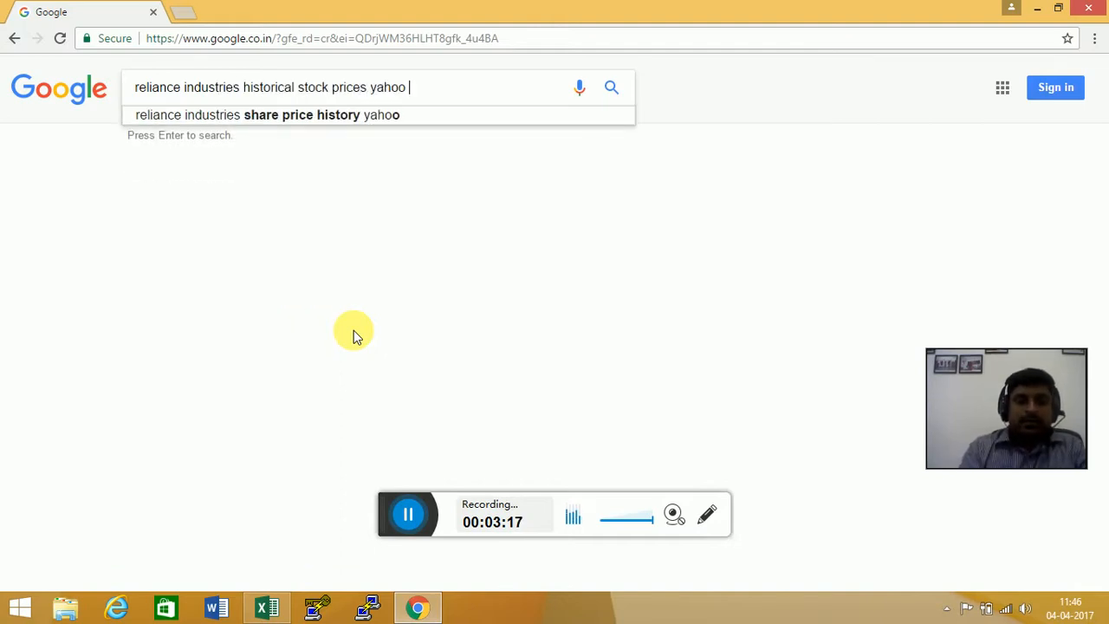
{"action": "type", "text": "finance"}
{"action": "key", "text": "Return"}
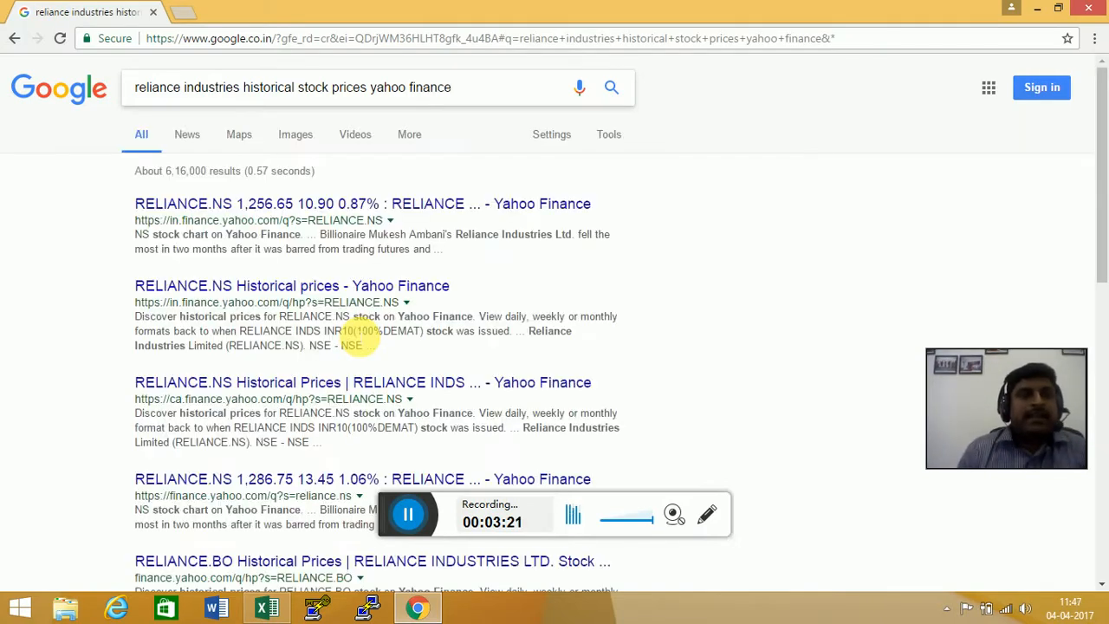
Step: Open the first Yahoo Finance result for RELIANCE.NS and show its historical data
{"action": "left_click", "coordinate": [236, 209]}
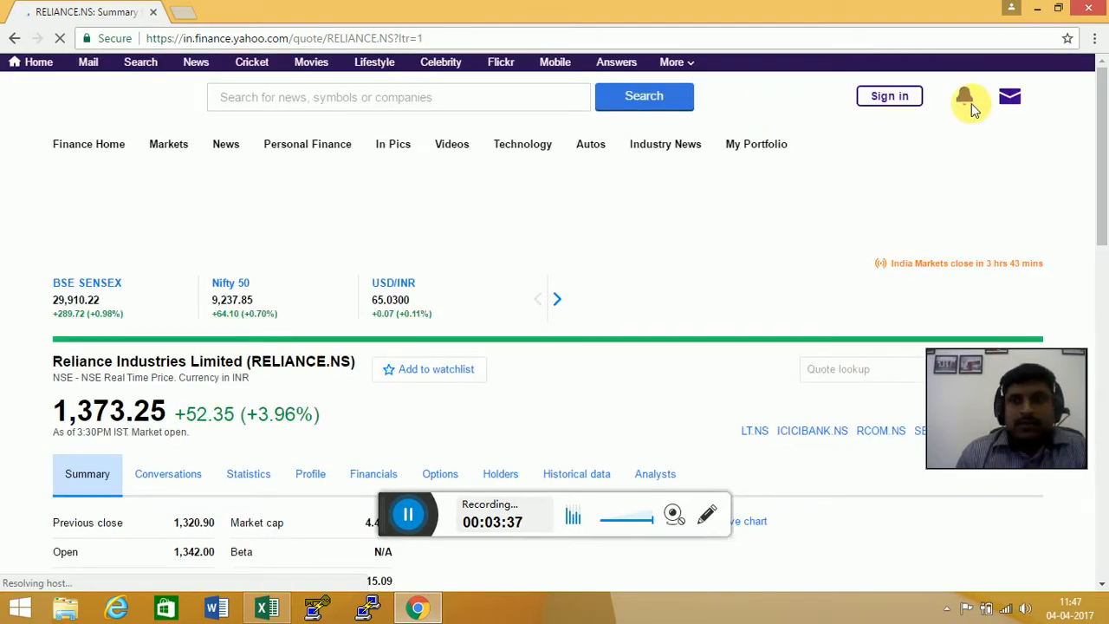
{"action": "left_click", "coordinate": [1101, 159]}
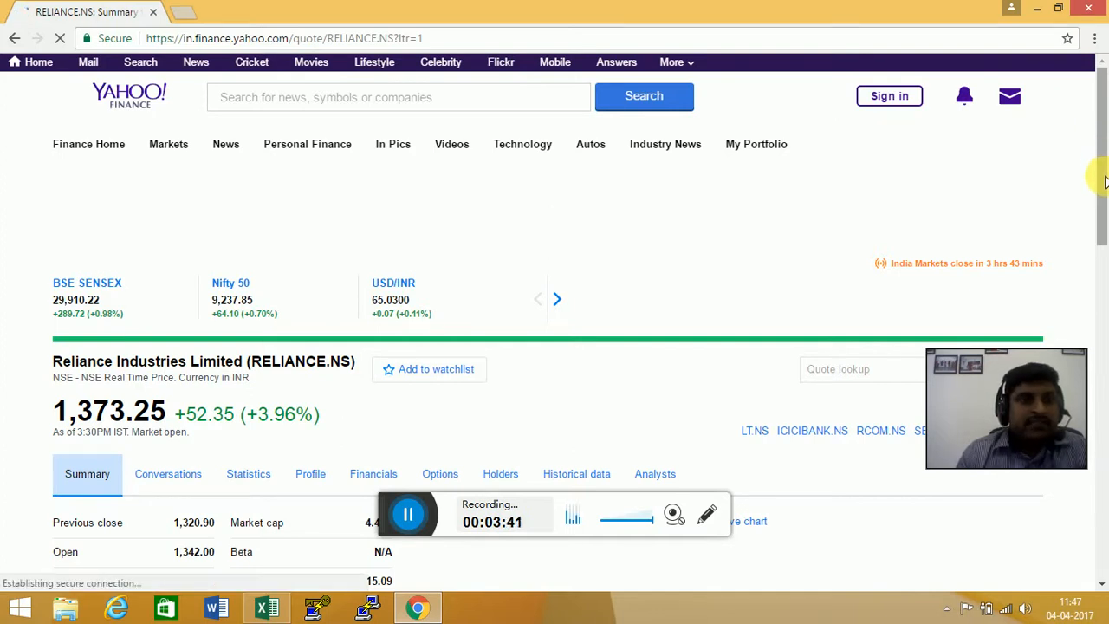
{"action": "left_click_drag", "start_coordinate": [1103, 179], "coordinate": [1104, 212]}
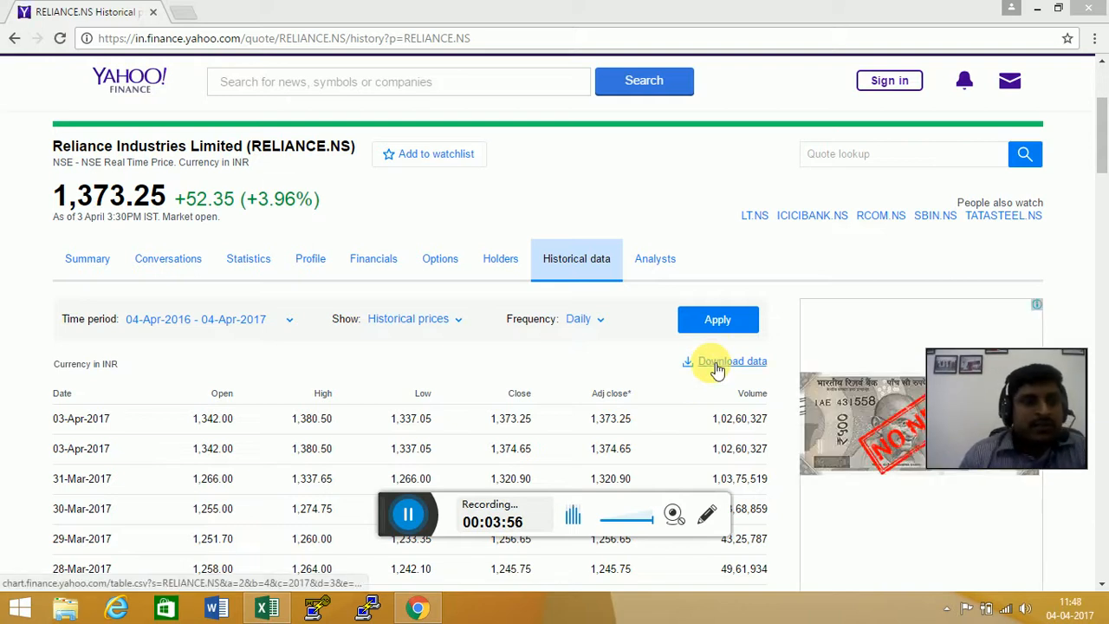
Step: Set the historical prices' time period to 5Y and the frequency to Monthly, and apply both settings
{"action": "left_click", "coordinate": [294, 325]}
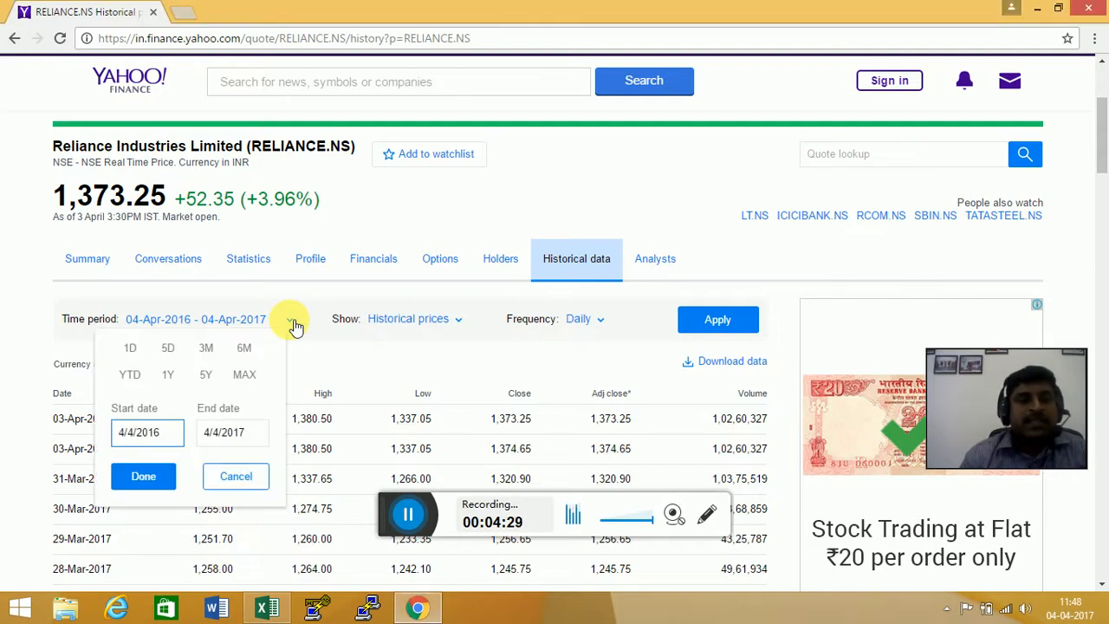
{"action": "left_click", "coordinate": [212, 378]}
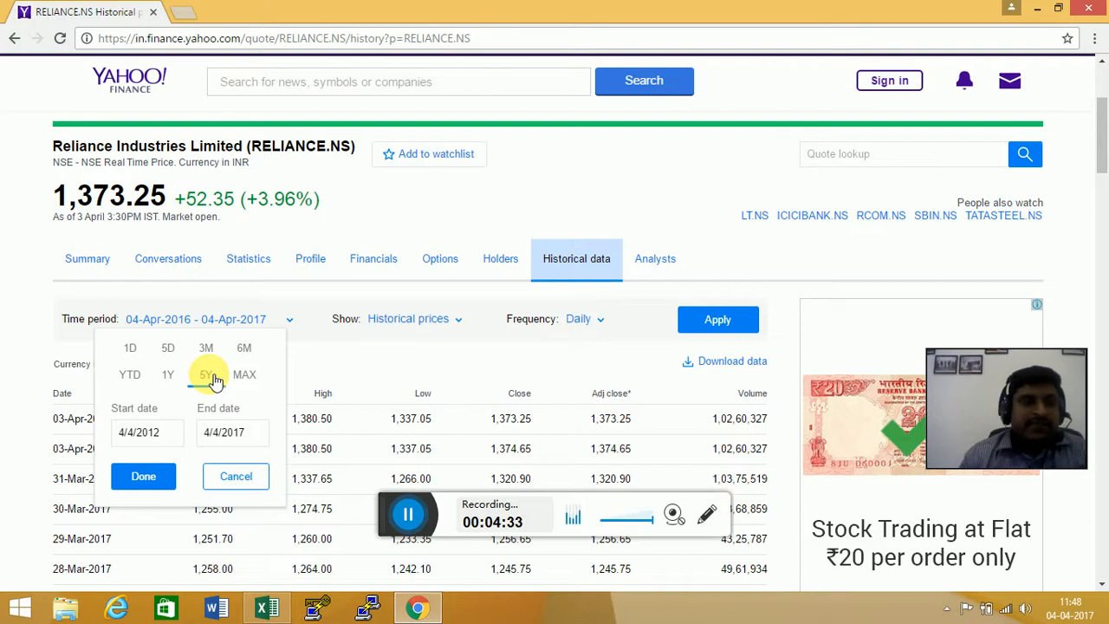
{"action": "left_click", "coordinate": [159, 483]}
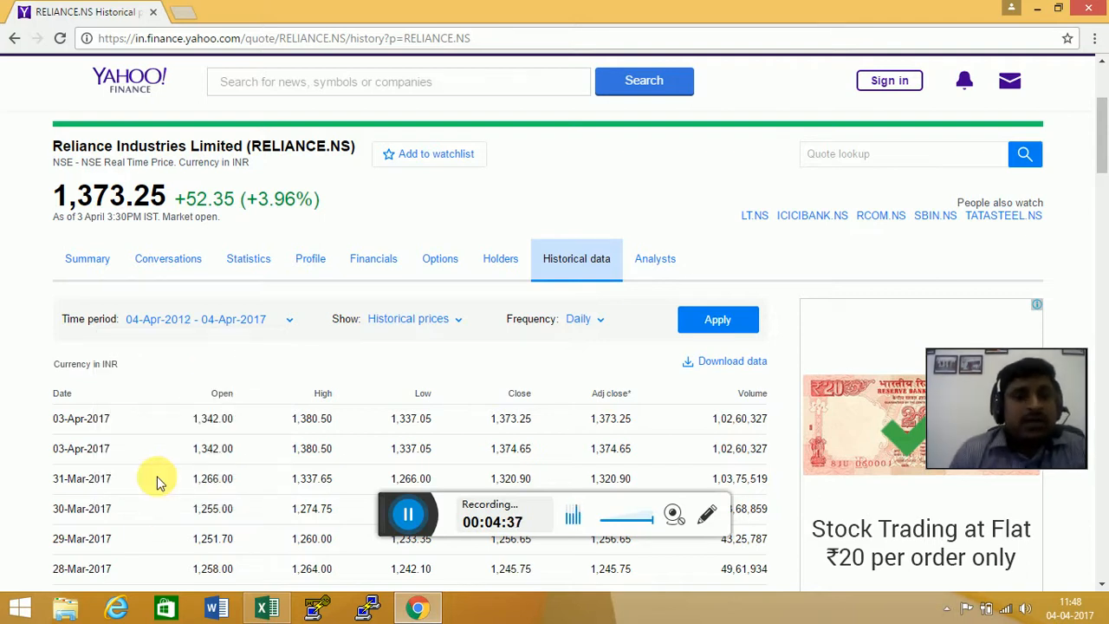
{"action": "left_click", "coordinate": [592, 320]}
{"action": "left_click", "coordinate": [568, 420]}
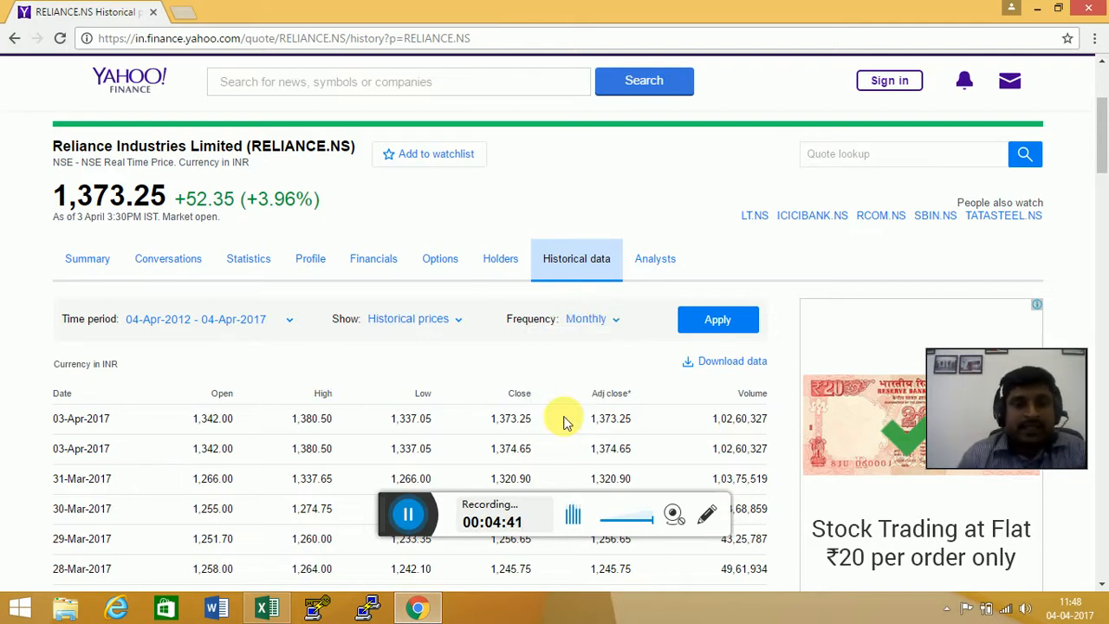
{"action": "left_click", "coordinate": [707, 319]}
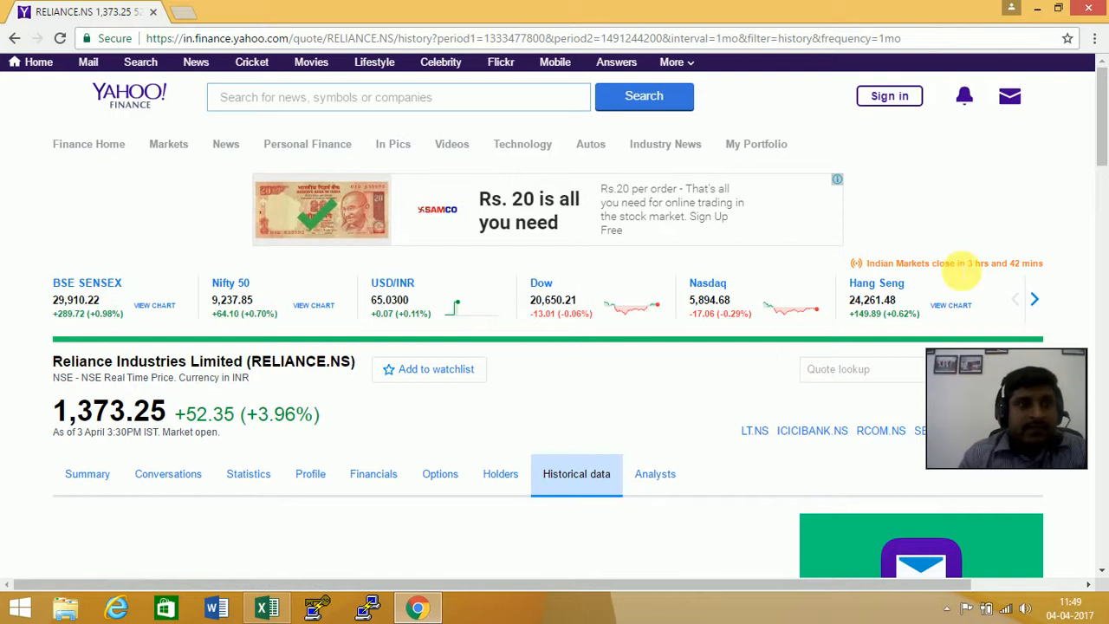
Step: Download the monthly Reliance price data for 04-Apr-2012 to 04-Apr-2017 as a CSV file
{"action": "left_click_drag", "start_coordinate": [1101, 148], "coordinate": [1102, 205]}
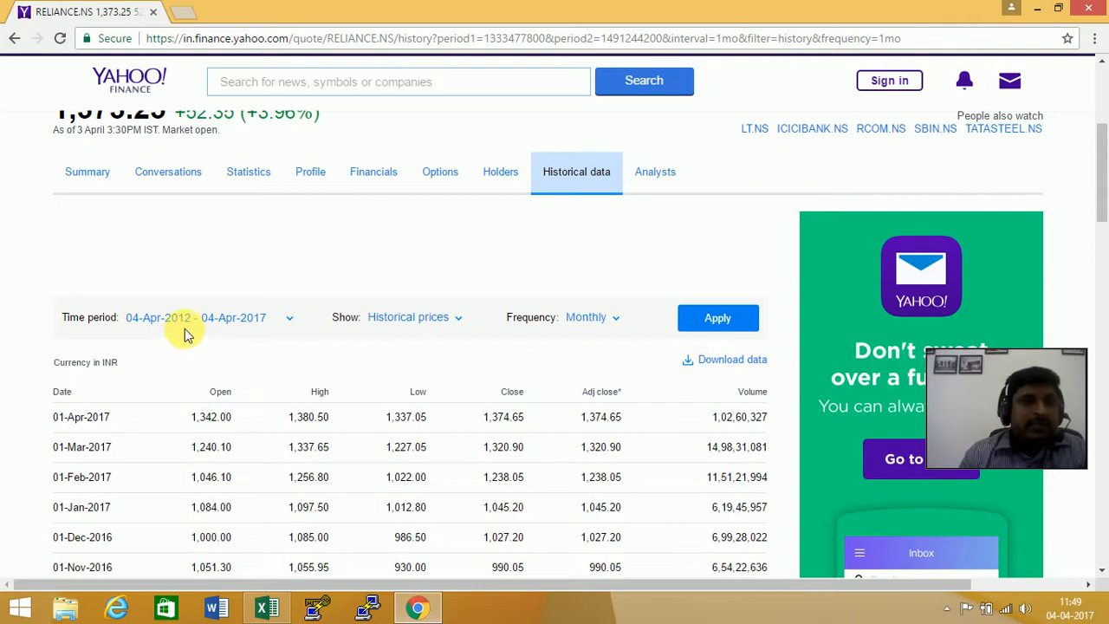
{"action": "scroll", "coordinate": [247, 334], "scroll_direction": "down", "scroll_amount": 1}
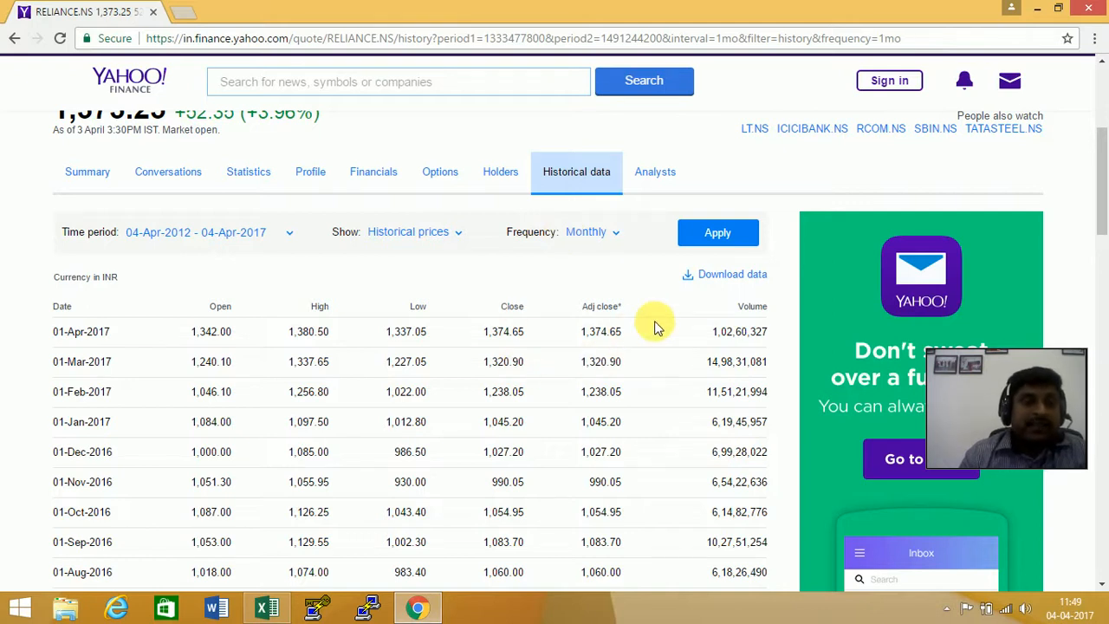
{"action": "left_click", "coordinate": [719, 276]}
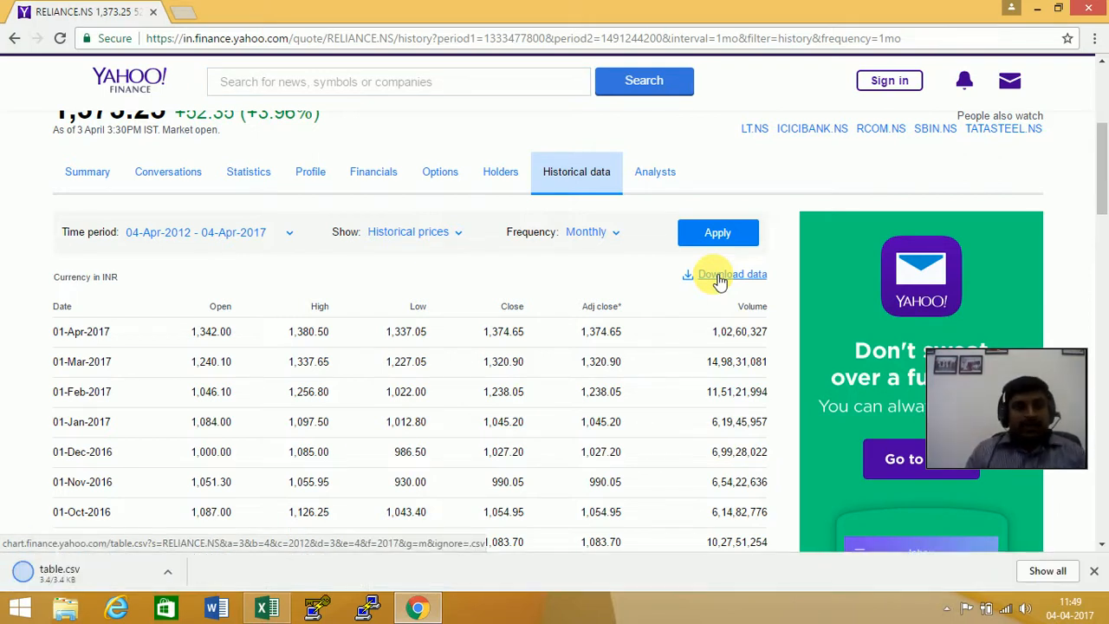
{"action": "key", "text": "ctrl+shift+p"}
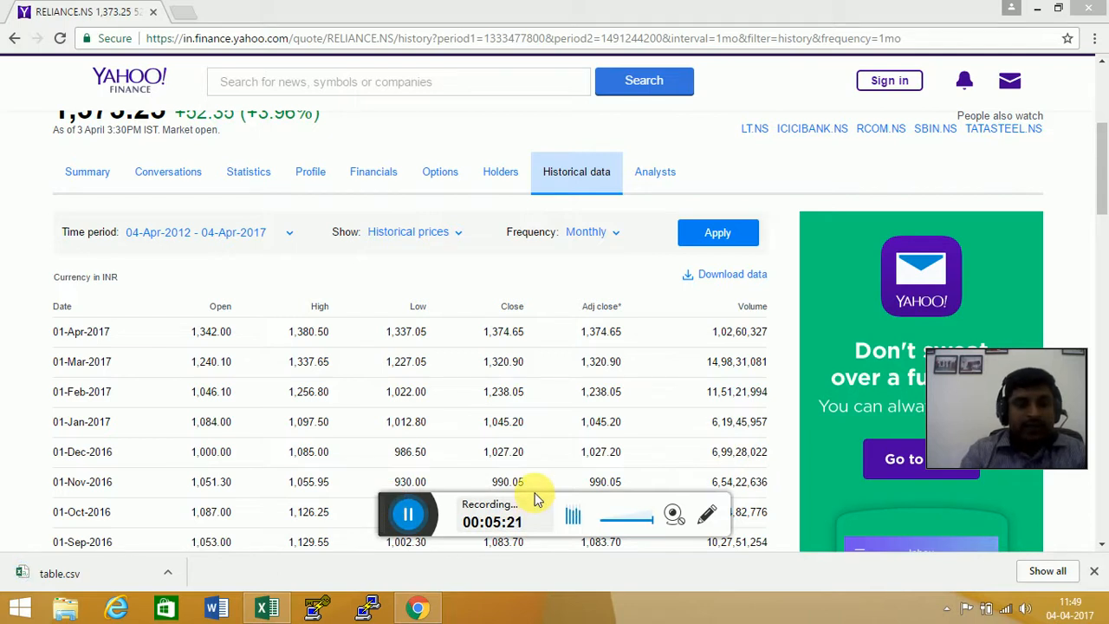
Step: Open the downloaded table.csv in Excel and autofit the width of the Date column
{"action": "left_click", "coordinate": [146, 573]}
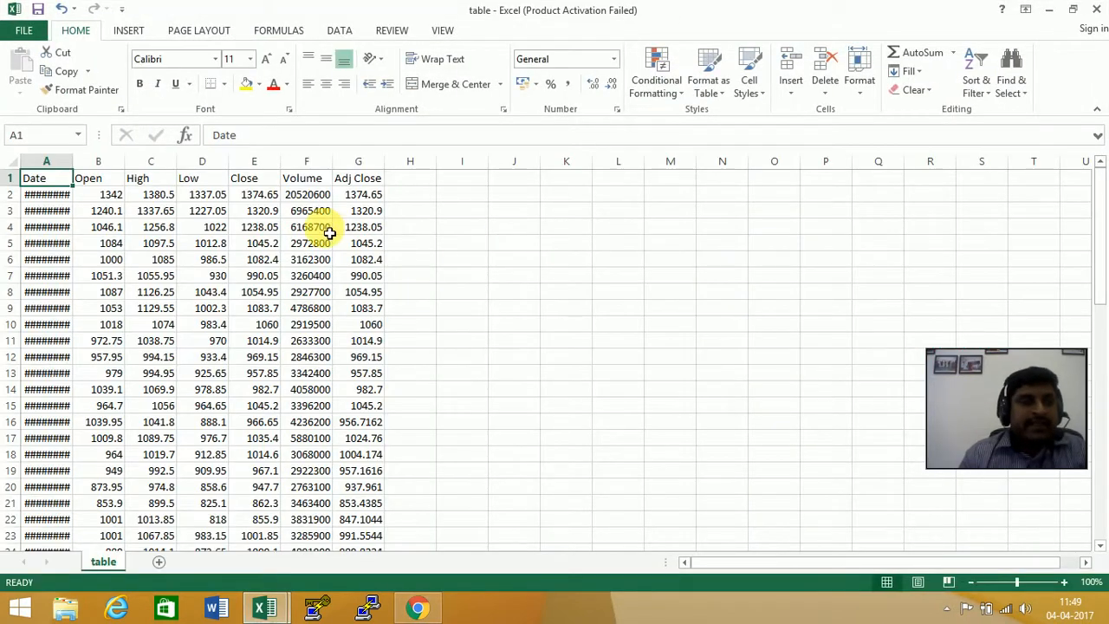
{"action": "double_click", "coordinate": [74, 161]}
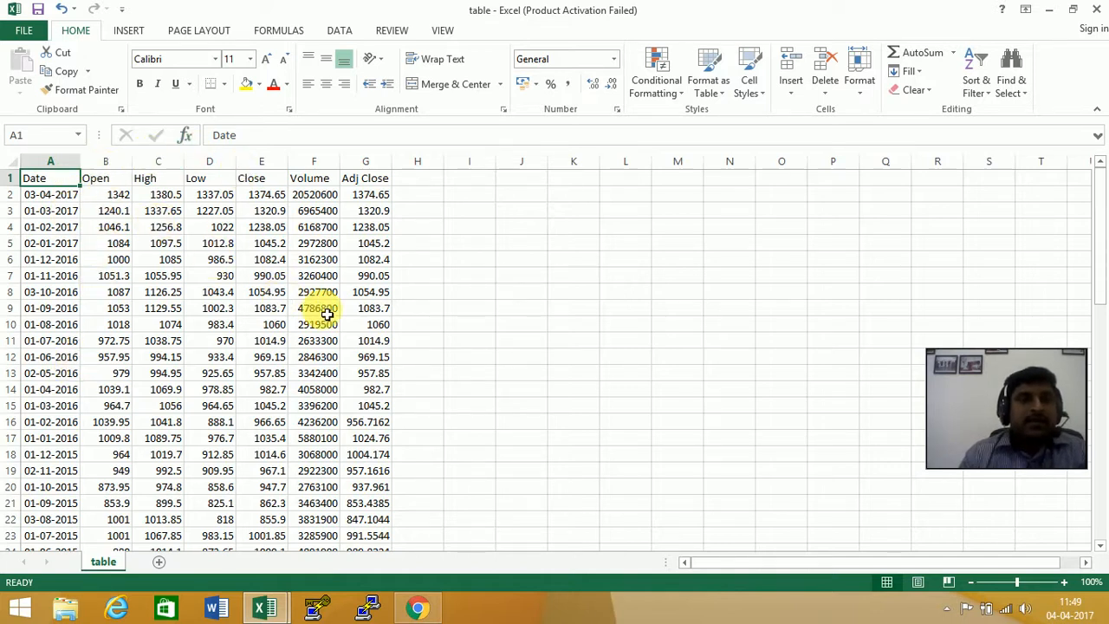
{"action": "left_click", "coordinate": [360, 195]}
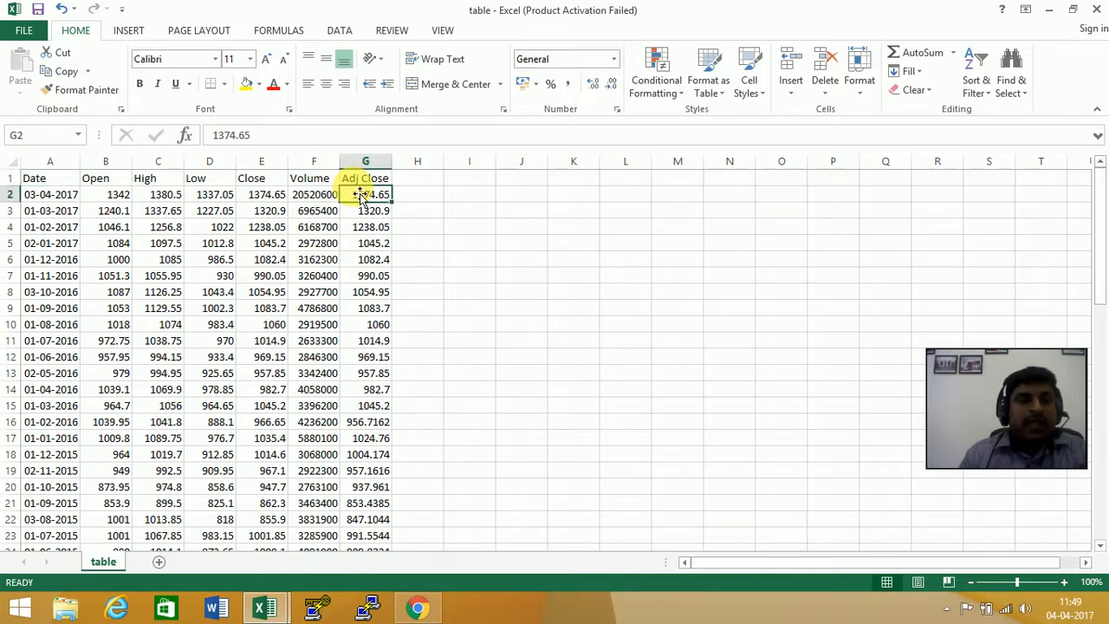
{"action": "left_click", "coordinate": [379, 179]}
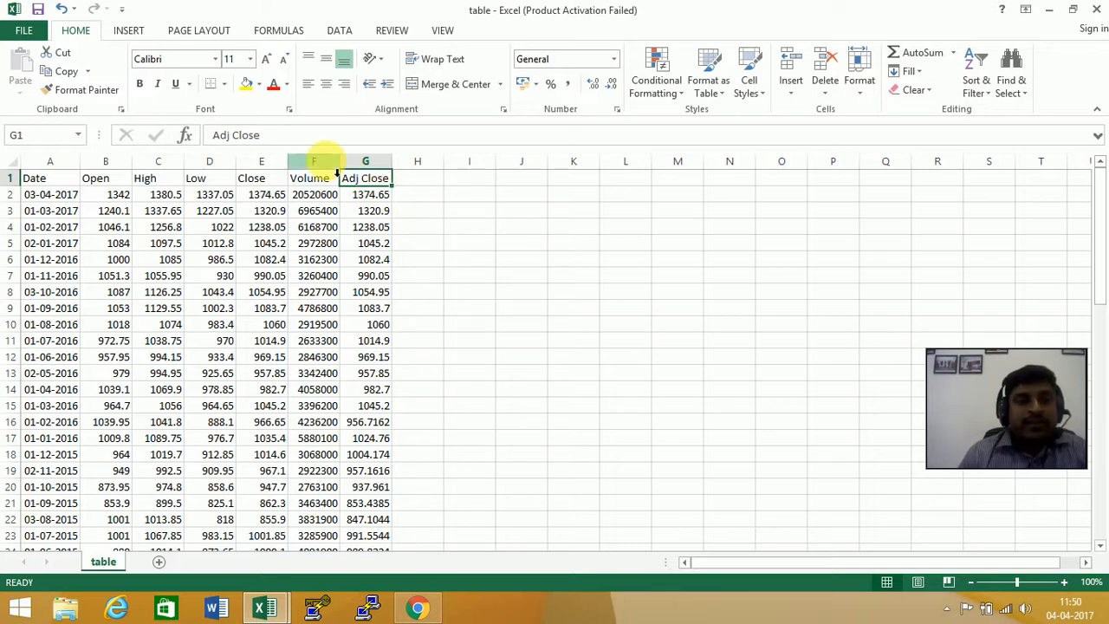
Step: Delete the Open, High, Low, Close and Volume columns, keeping only Date and Adj Close
{"action": "left_click_drag", "start_coordinate": [326, 162], "coordinate": [485, 162]}
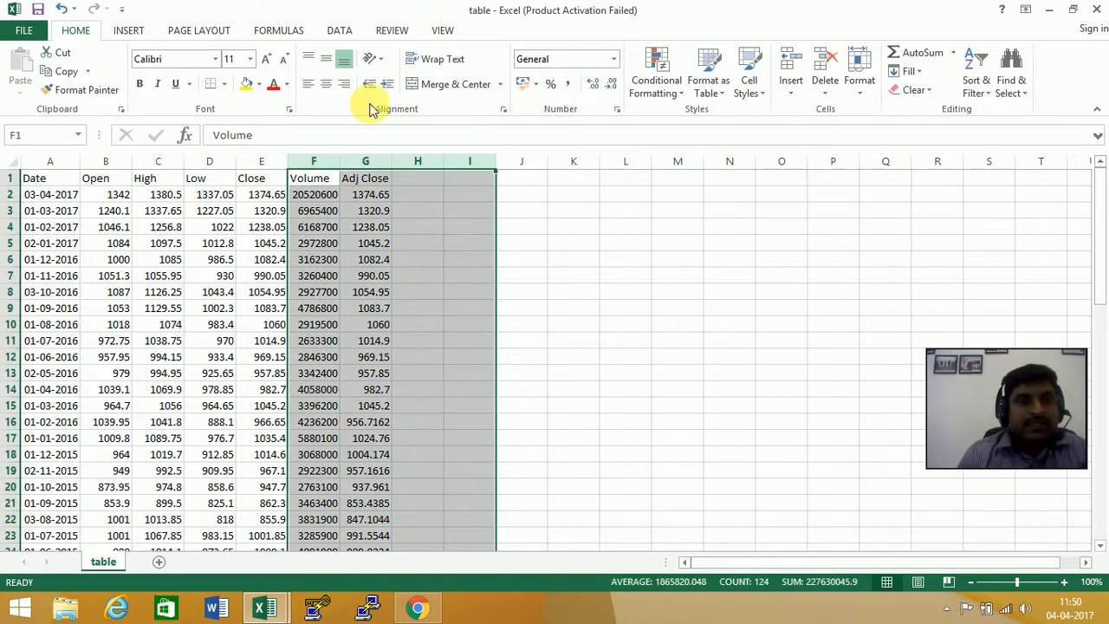
{"action": "left_click_drag", "start_coordinate": [315, 162], "coordinate": [130, 170]}
{"action": "right_click", "coordinate": [129, 166]}
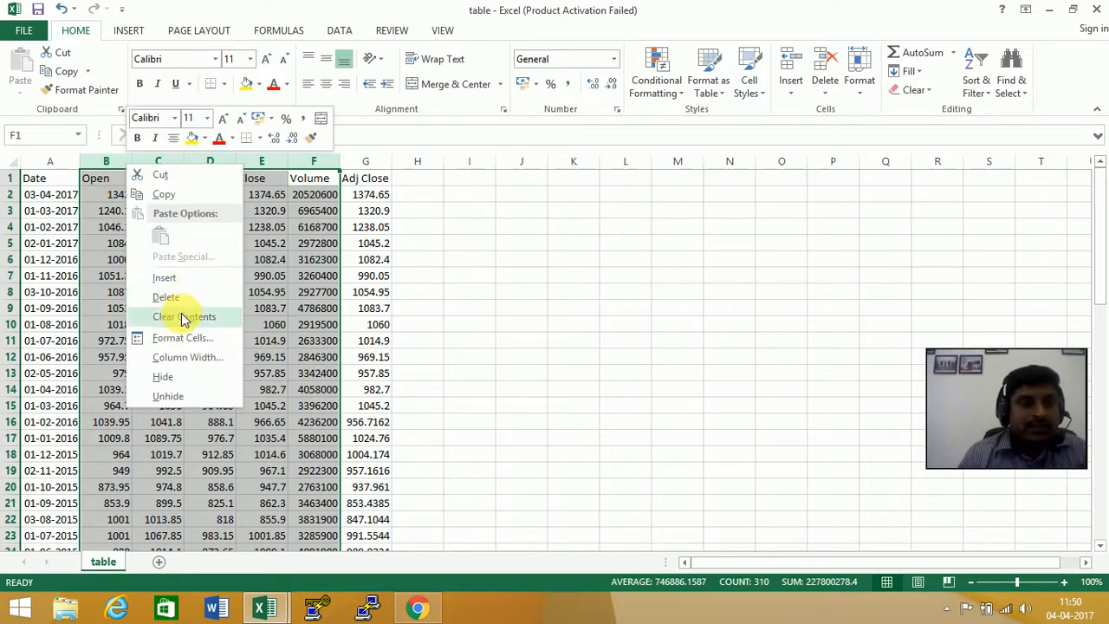
{"action": "left_click", "coordinate": [182, 299]}
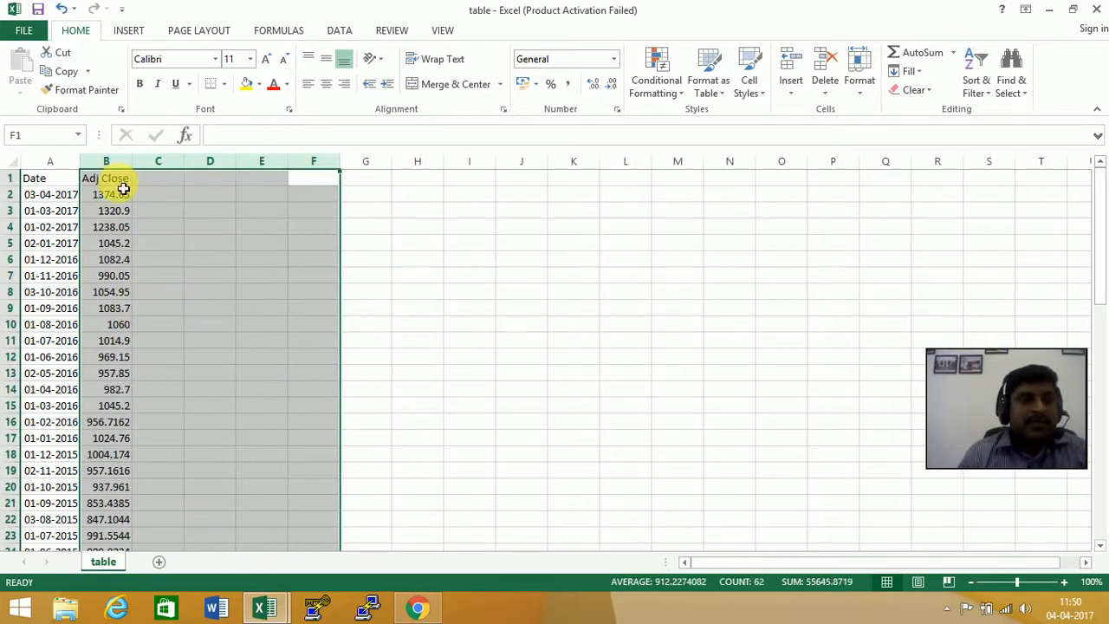
Step: Replace the "Adj Close" header in B1 with "Reliance" and enter the header "Nifty" in C1
{"action": "left_click", "coordinate": [120, 181]}
{"action": "type", "text": "Re"}
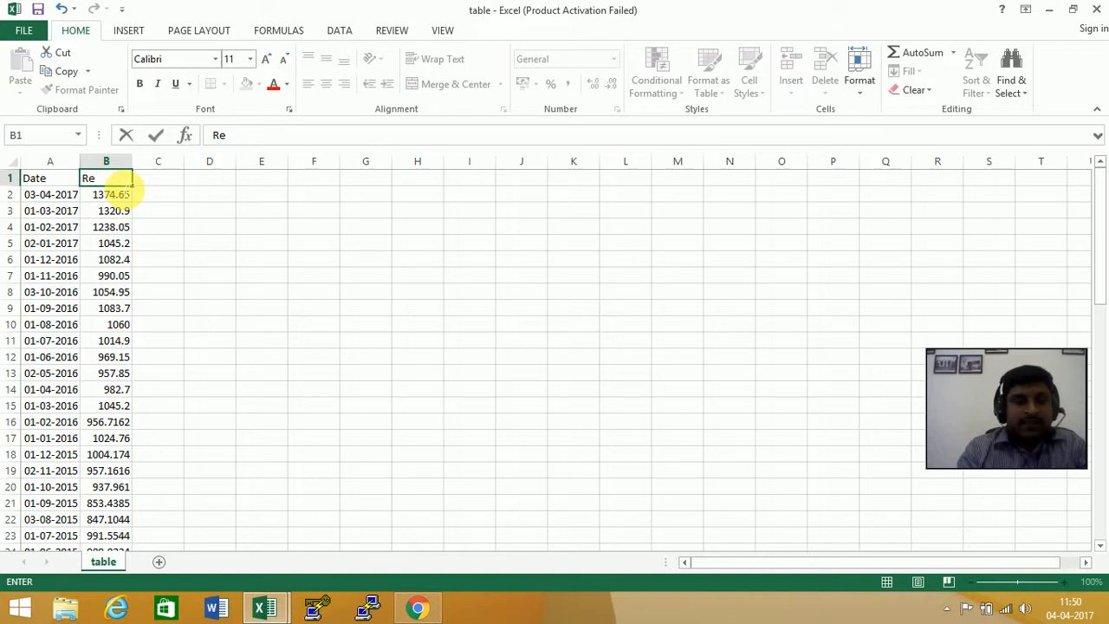
{"action": "type", "text": "liance"}
{"action": "left_click", "coordinate": [145, 185]}
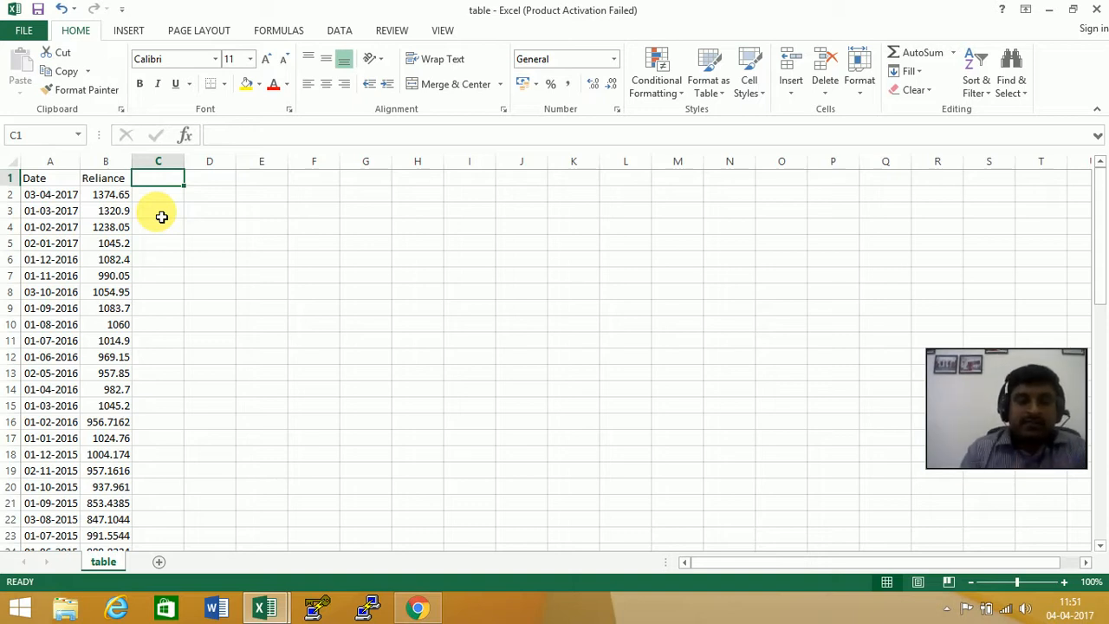
{"action": "type", "text": "Nif"}
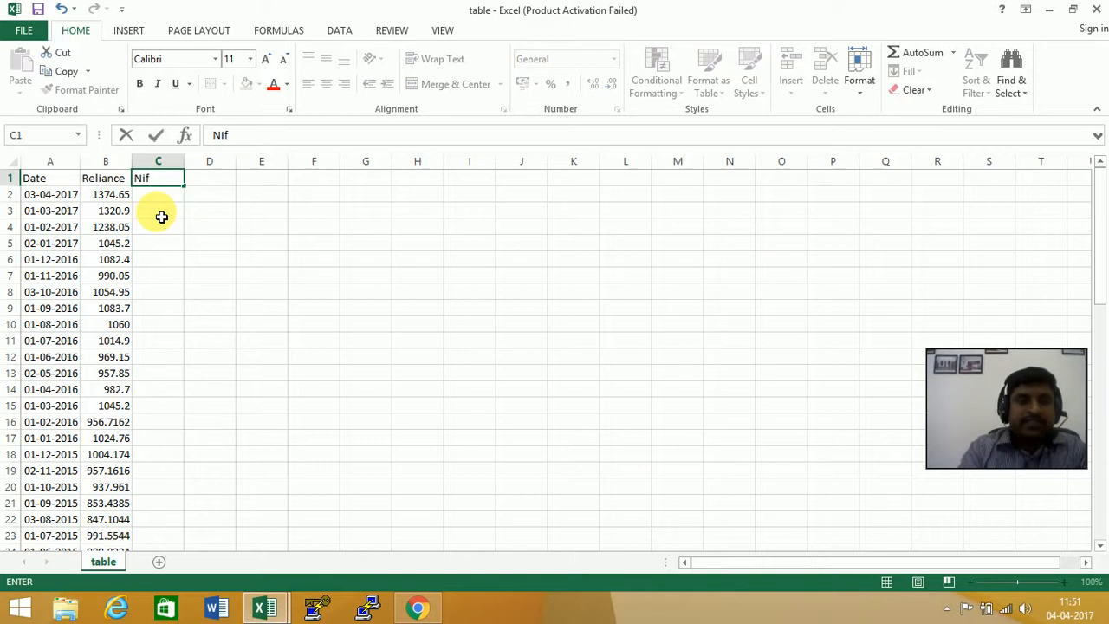
{"action": "type", "text": "ty"}
{"action": "key", "text": "Return"}
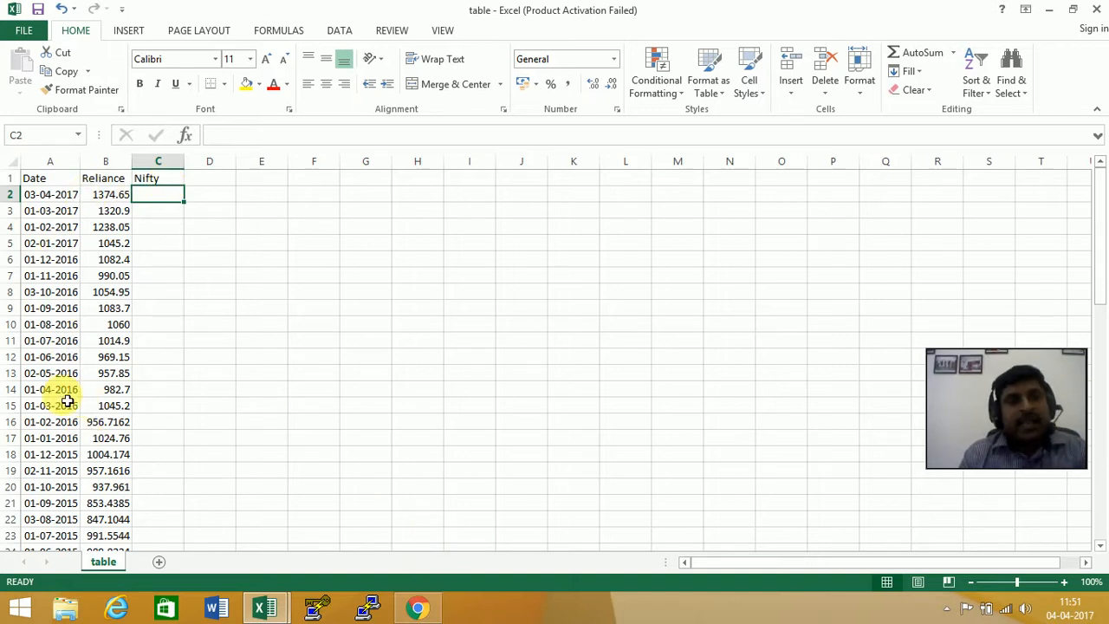
Step: Switch to Yahoo Finance in the browser, look up "nifty" and open the historical data of NIFTY 50 (^NSEI)
{"action": "left_click", "coordinate": [416, 605]}
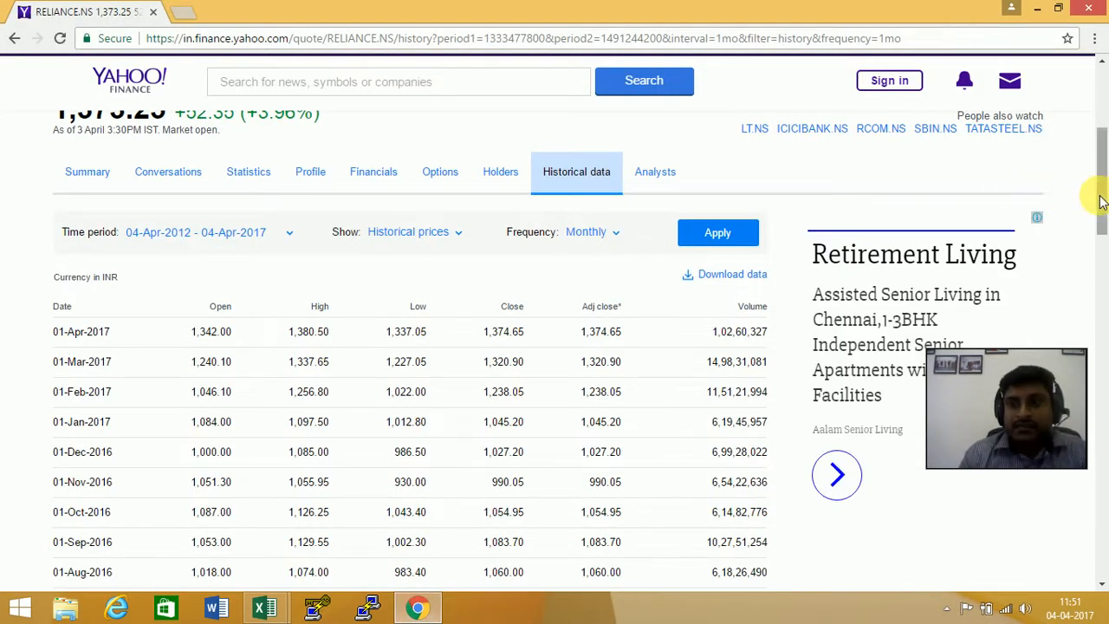
{"action": "scroll", "coordinate": [1058, 208], "scroll_direction": "up", "scroll_amount": 4}
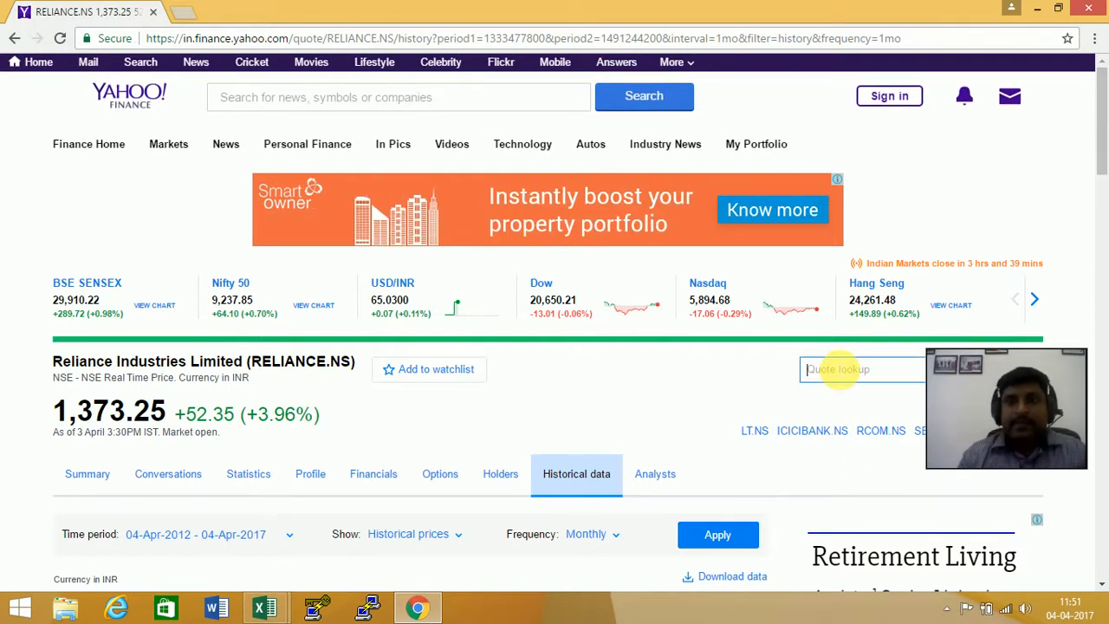
{"action": "left_click_drag", "start_coordinate": [959, 373], "coordinate": [972, 555]}
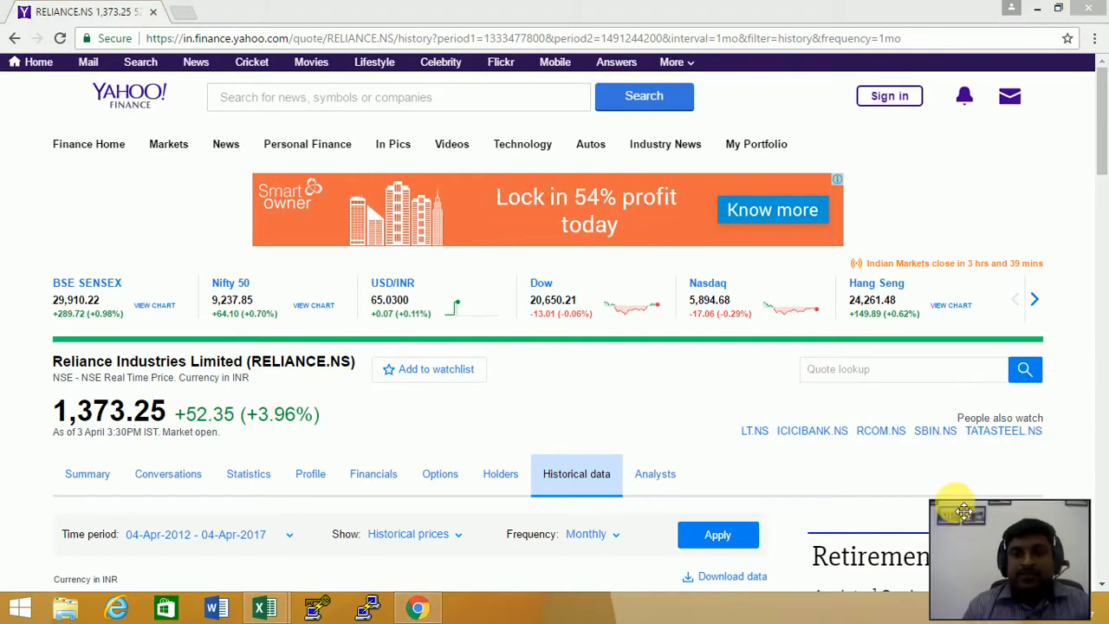
{"action": "left_click", "coordinate": [858, 369]}
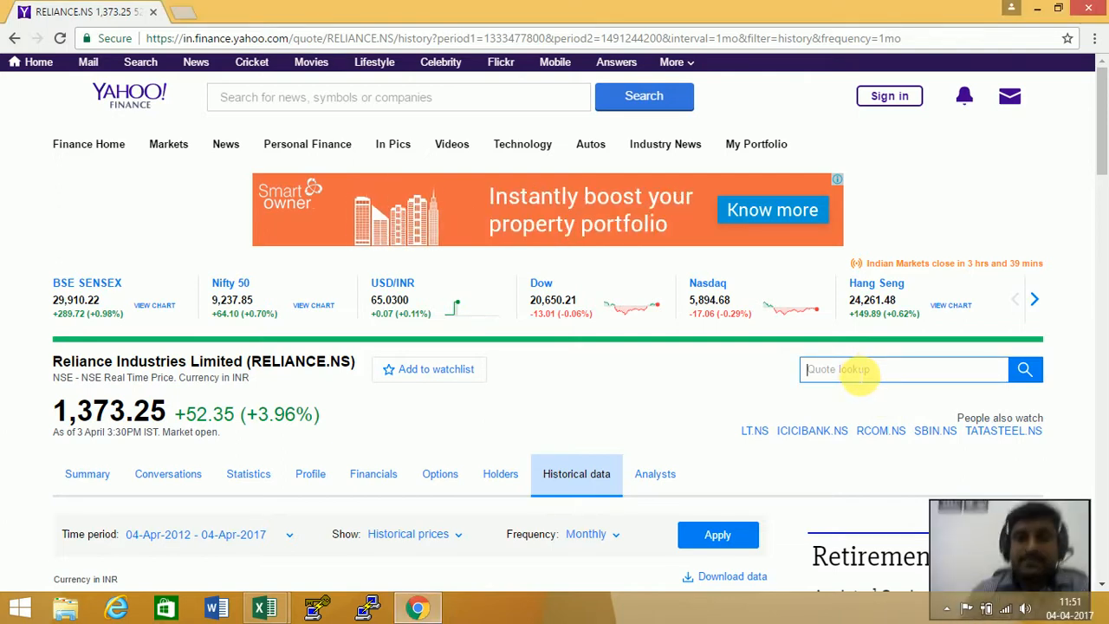
{"action": "type", "text": "nifty"}
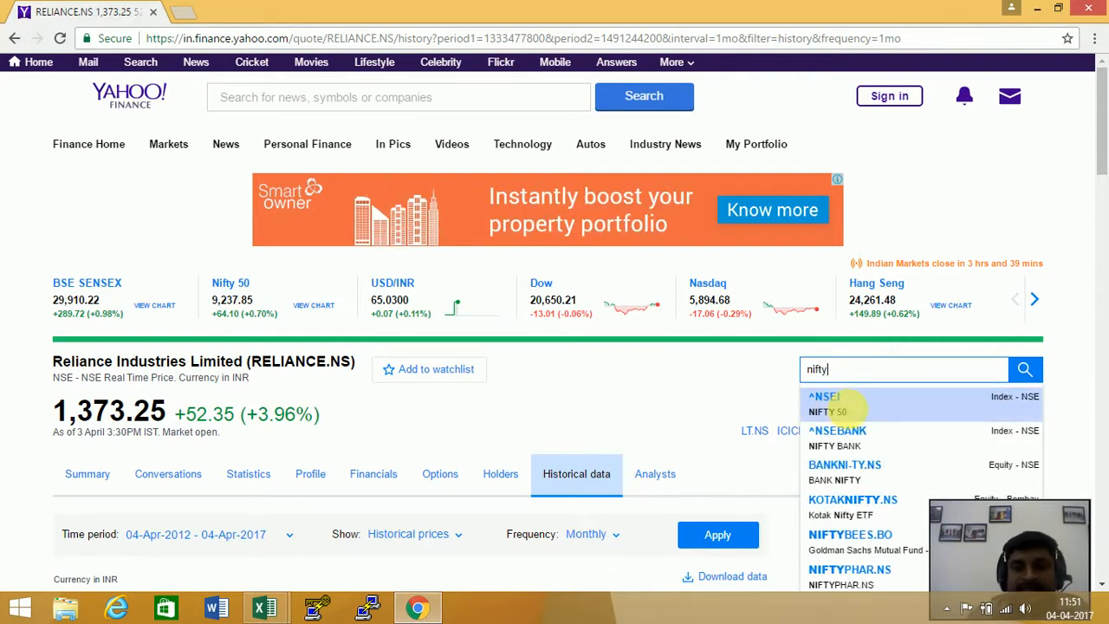
{"action": "left_click", "coordinate": [841, 412]}
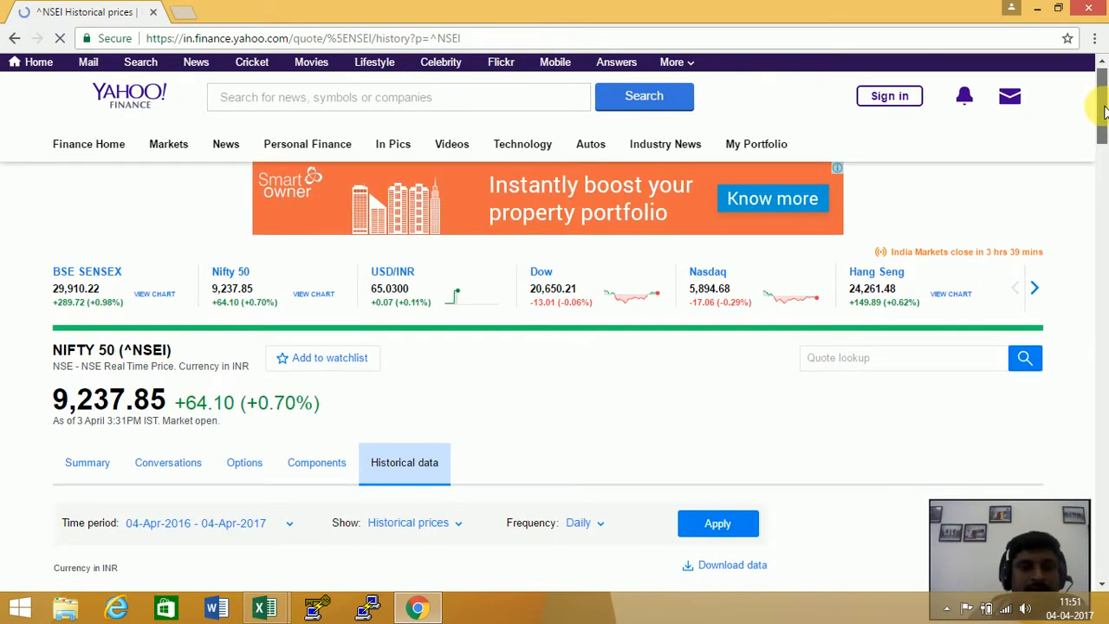
Step: Download the monthly NIFTY 50 historical prices for 04-Apr-2012 to 04-Apr-2017 as a CSV file
{"action": "left_click_drag", "start_coordinate": [1103, 87], "coordinate": [1102, 128]}
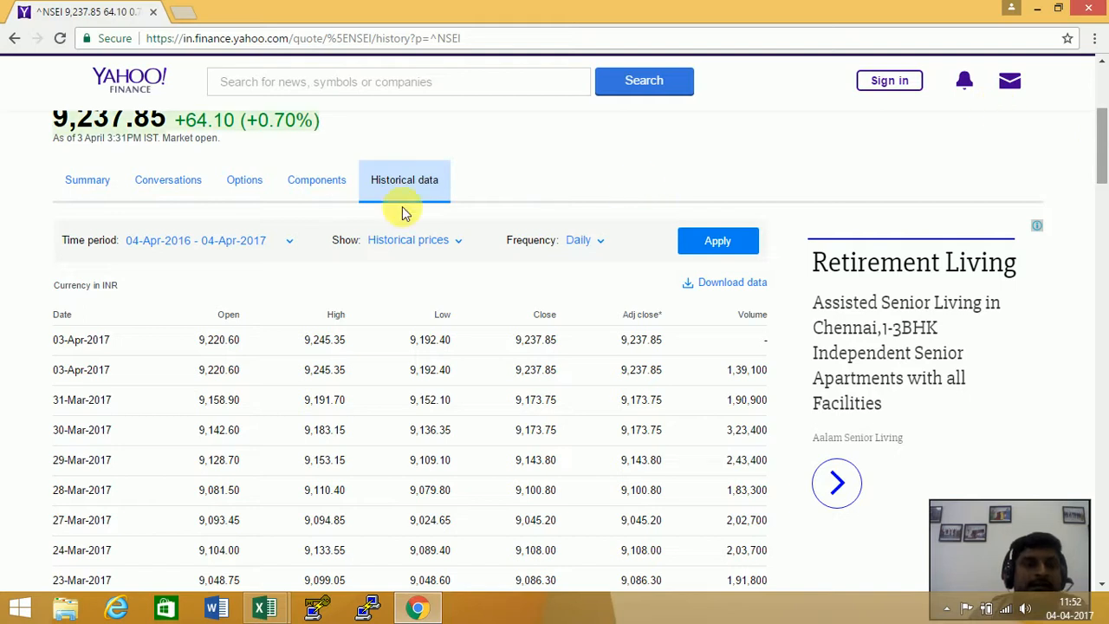
{"action": "left_click", "coordinate": [291, 243]}
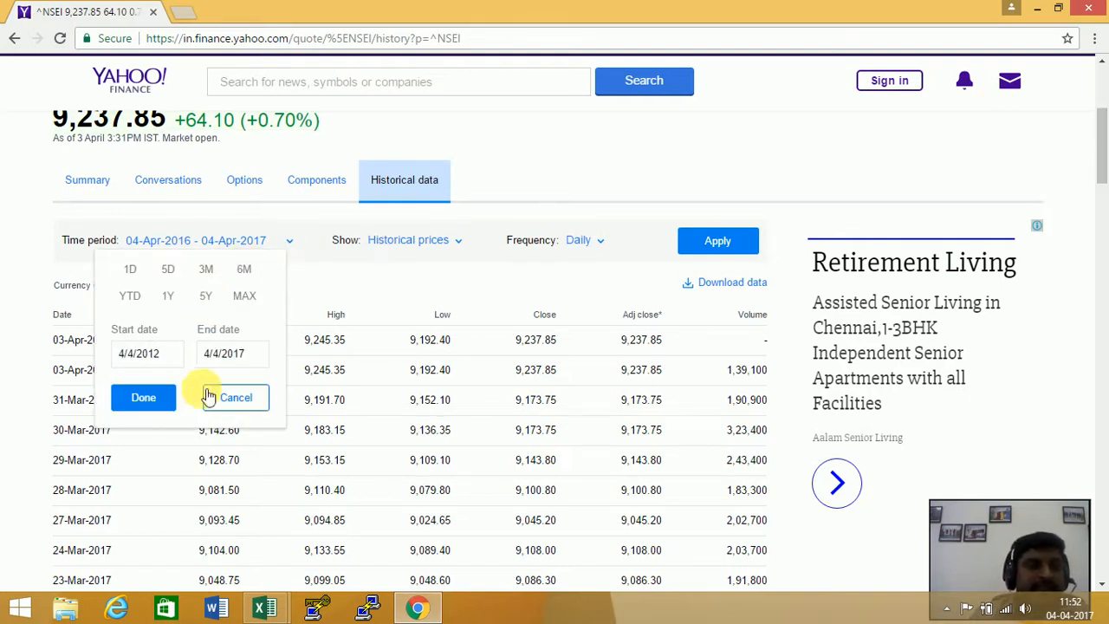
{"action": "left_click", "coordinate": [139, 397]}
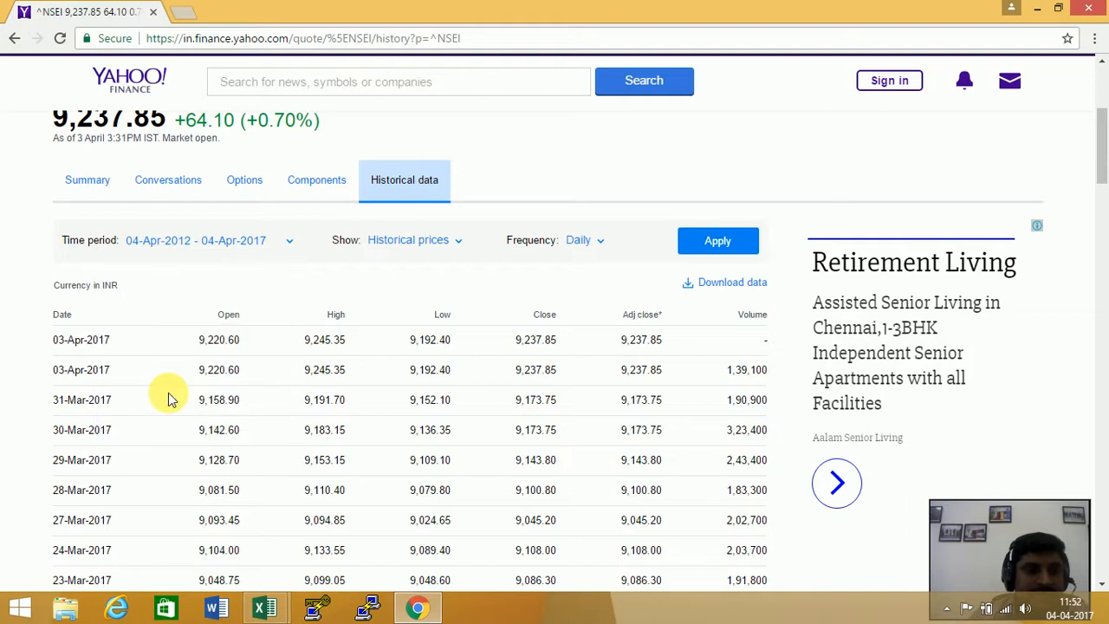
{"action": "left_click", "coordinate": [579, 243]}
{"action": "left_click", "coordinate": [563, 334]}
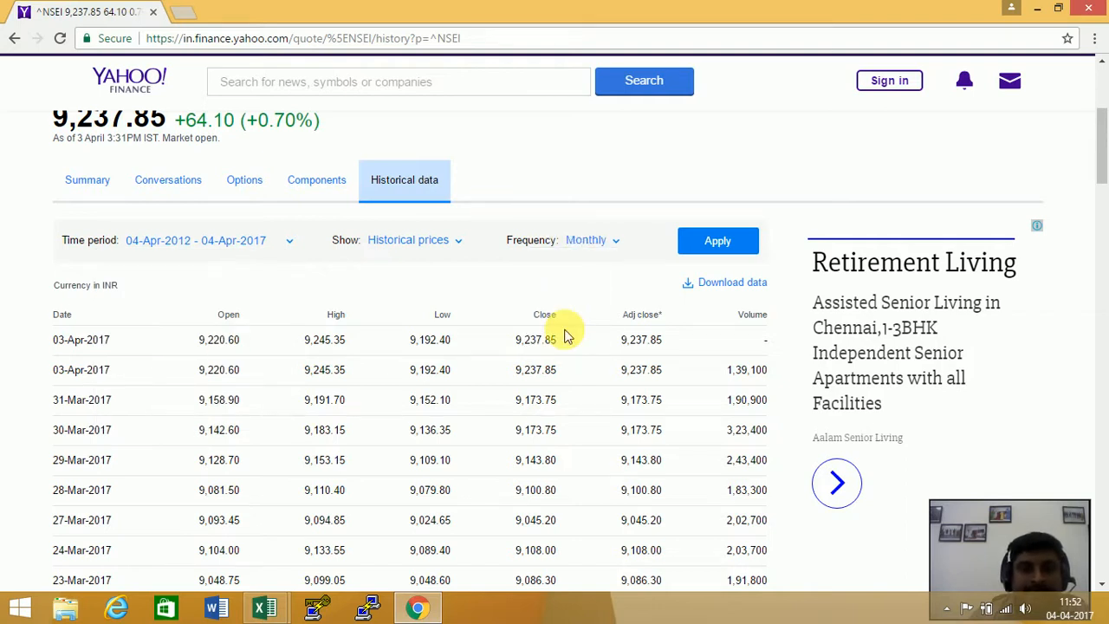
{"action": "left_click", "coordinate": [702, 246]}
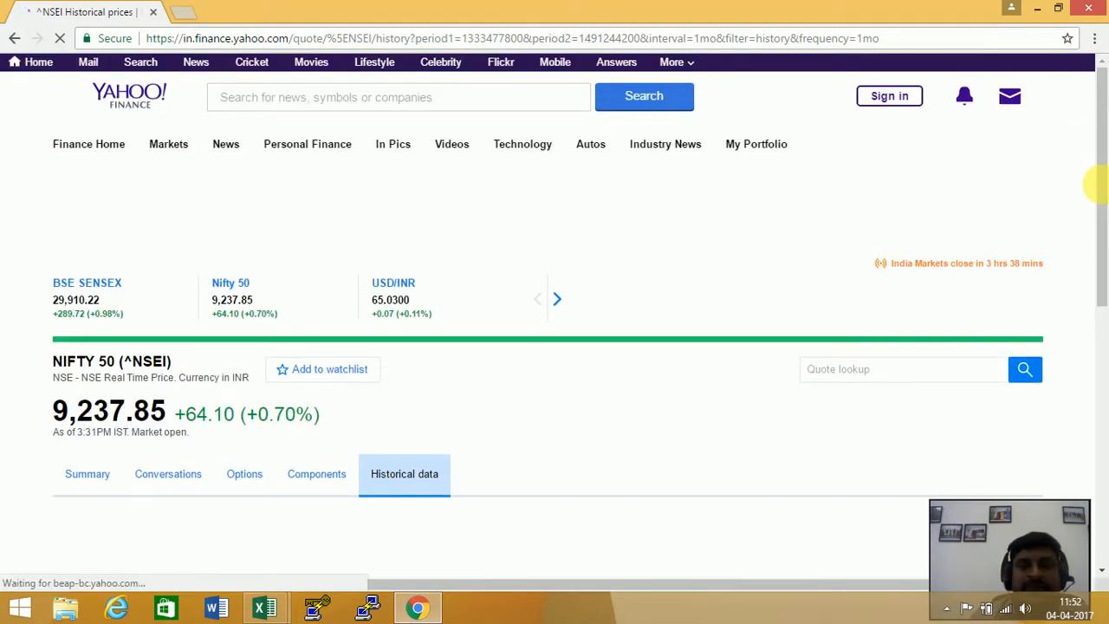
{"action": "left_click_drag", "start_coordinate": [1104, 185], "coordinate": [1105, 282]}
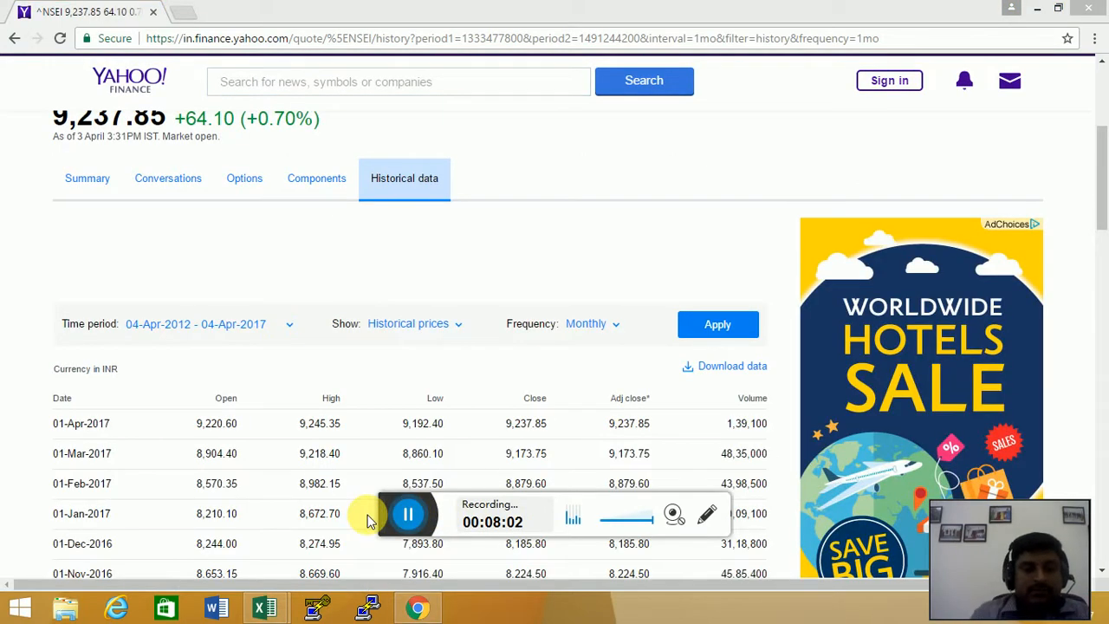
{"action": "left_click", "coordinate": [701, 370]}
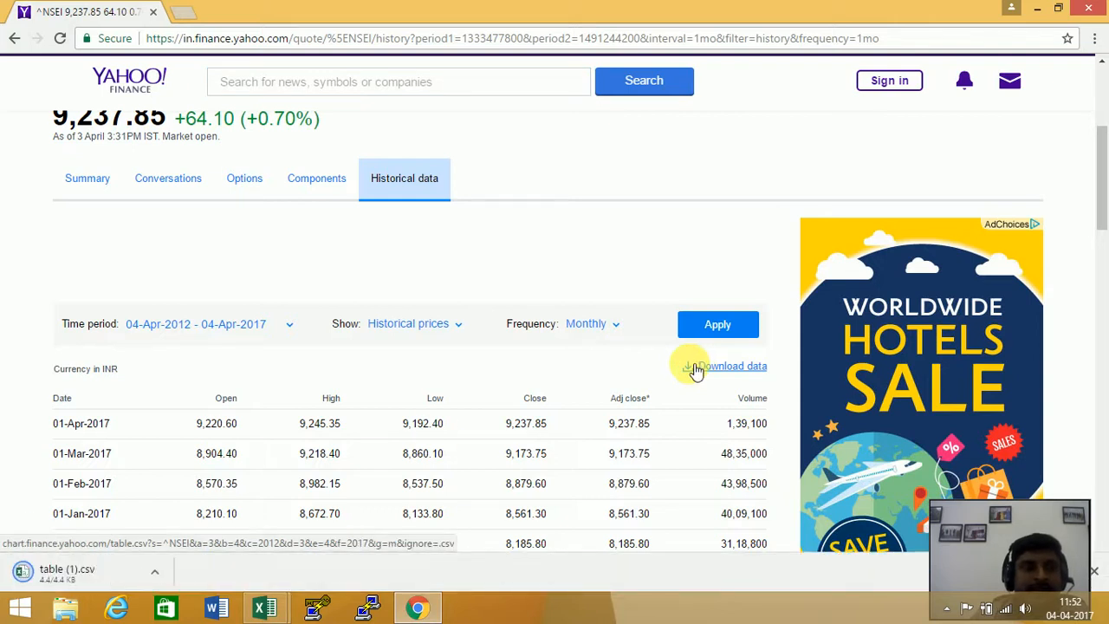
Step: Open the downloaded table (1).csv in Excel and autofit the width of the Date column
{"action": "left_click", "coordinate": [131, 568]}
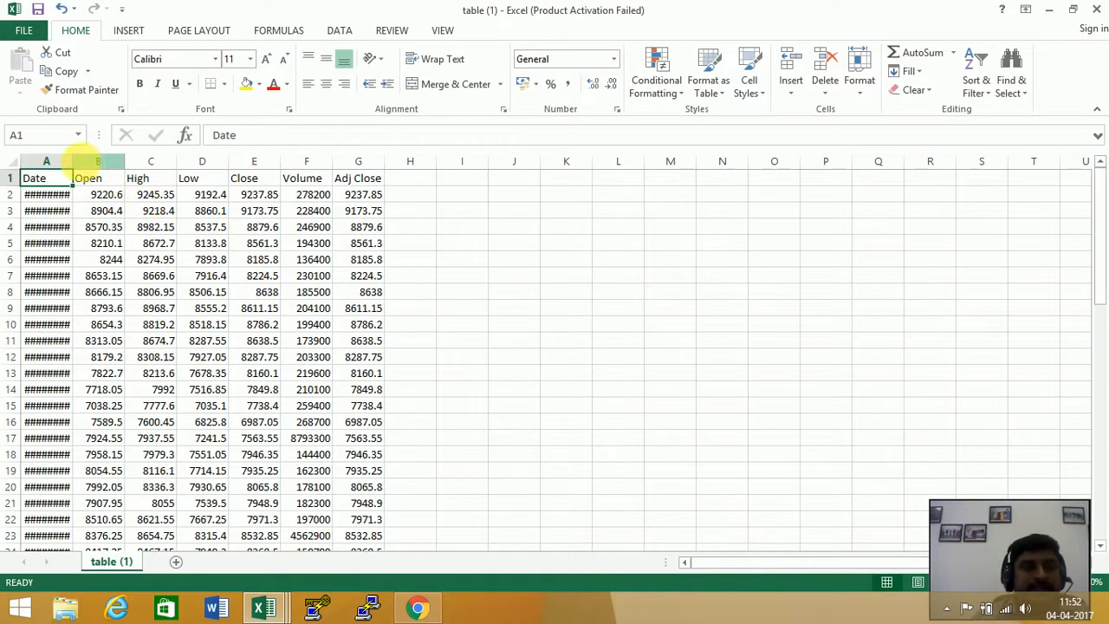
{"action": "double_click", "coordinate": [74, 161]}
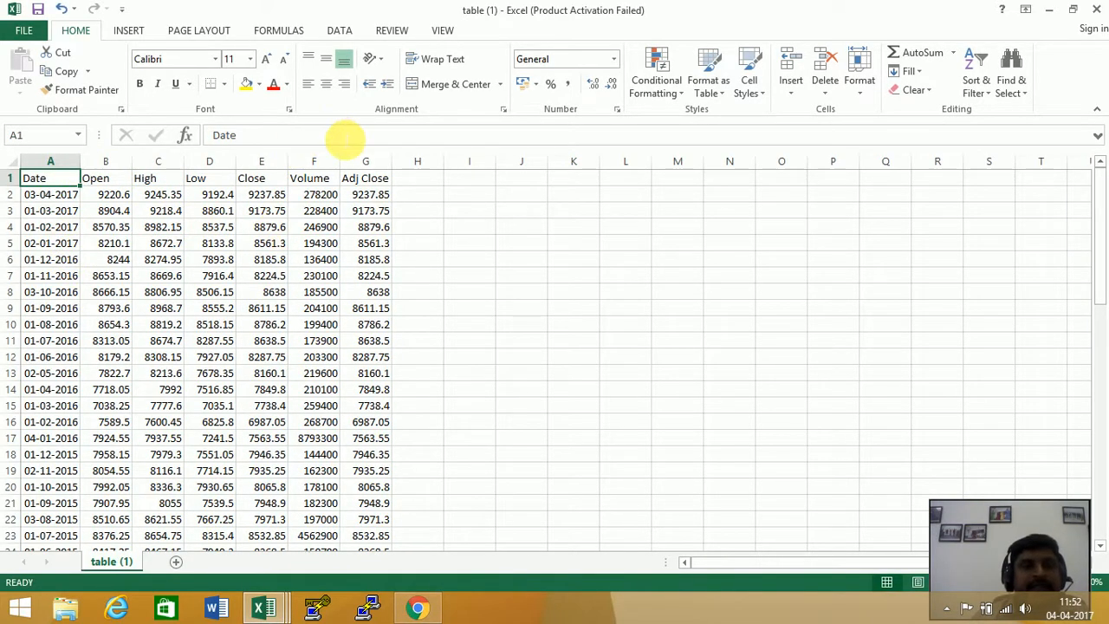
Step: Replace the "Adj Close" header in G1 with "Nifty"
{"action": "left_click", "coordinate": [365, 180]}
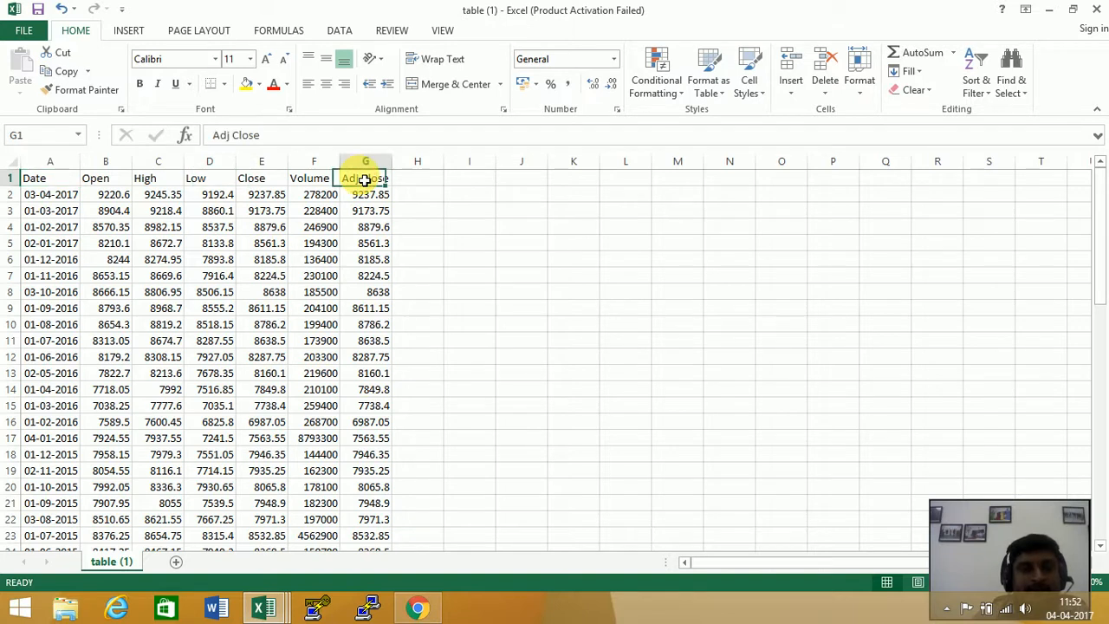
{"action": "type", "text": "Niuf"}
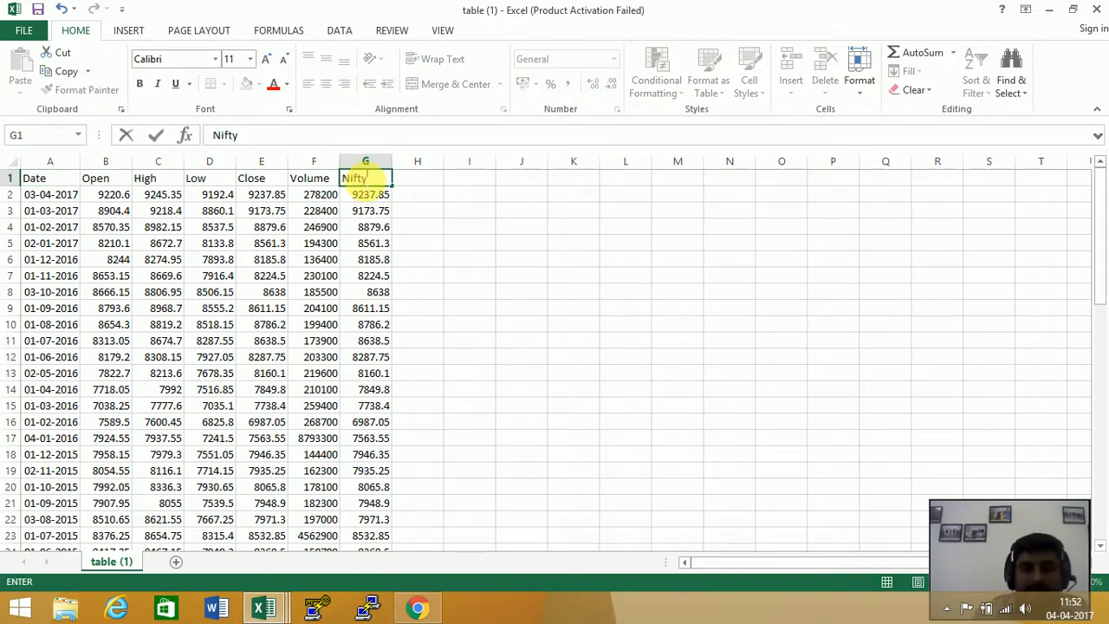
{"action": "key", "text": "Return"}
Step: Cut column G (Nifty) from table (1), insert it as column C in the table workbook and clear the duplicate header in D1
{"action": "left_click", "coordinate": [365, 162]}
{"action": "right_click", "coordinate": [368, 167]}
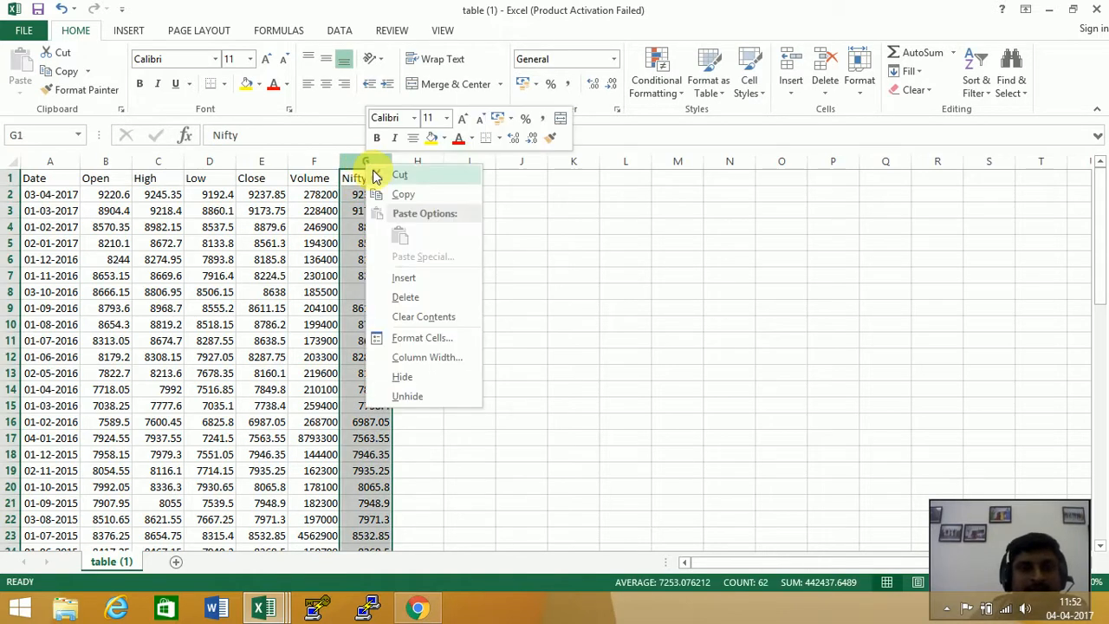
{"action": "left_click", "coordinate": [374, 176]}
{"action": "mouse_move", "coordinate": [268, 605]}
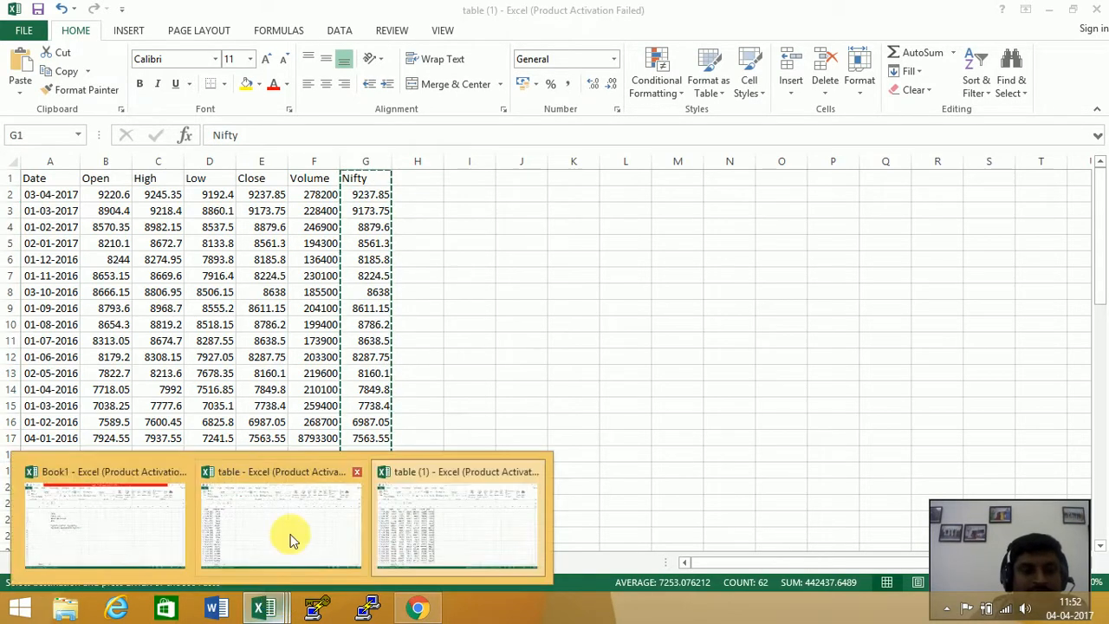
{"action": "left_click", "coordinate": [291, 539]}
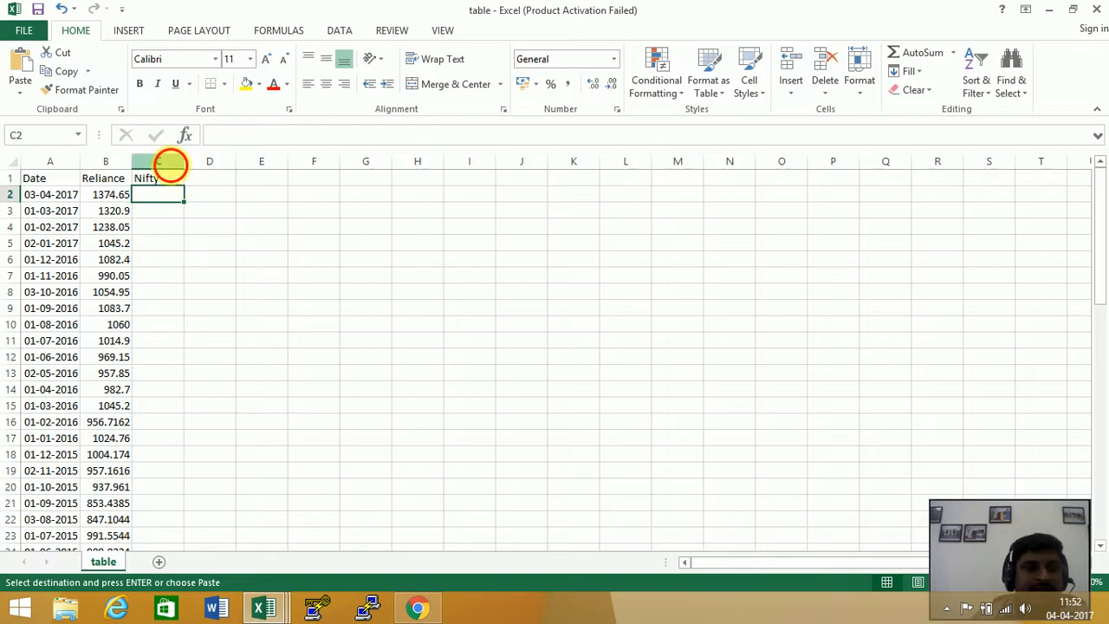
{"action": "right_click", "coordinate": [171, 165]}
{"action": "left_click", "coordinate": [205, 278]}
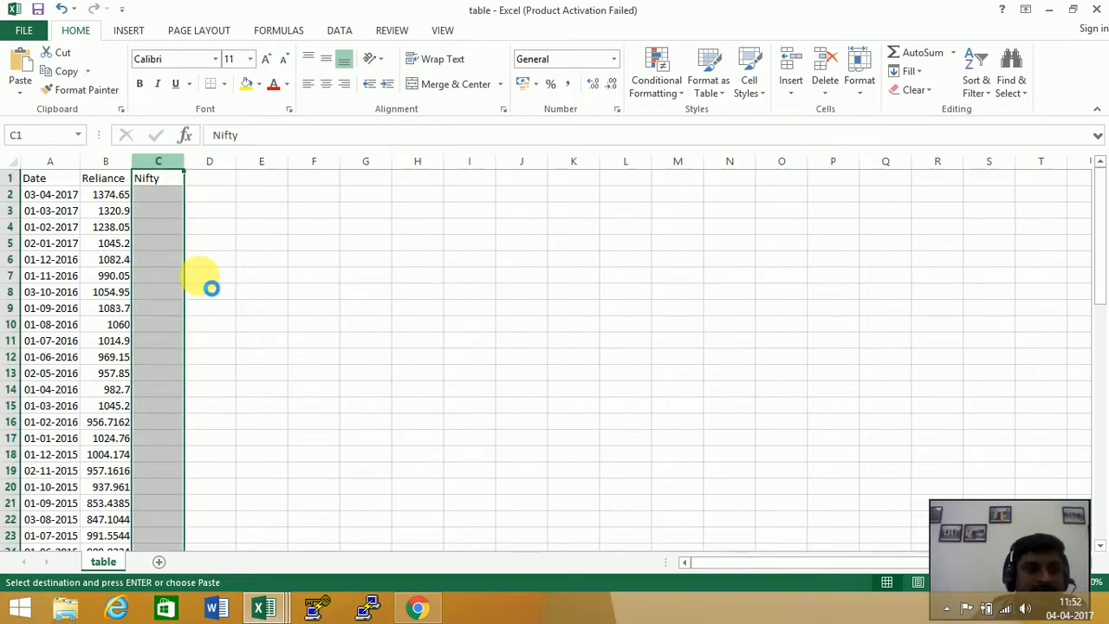
{"action": "left_click", "coordinate": [210, 178]}
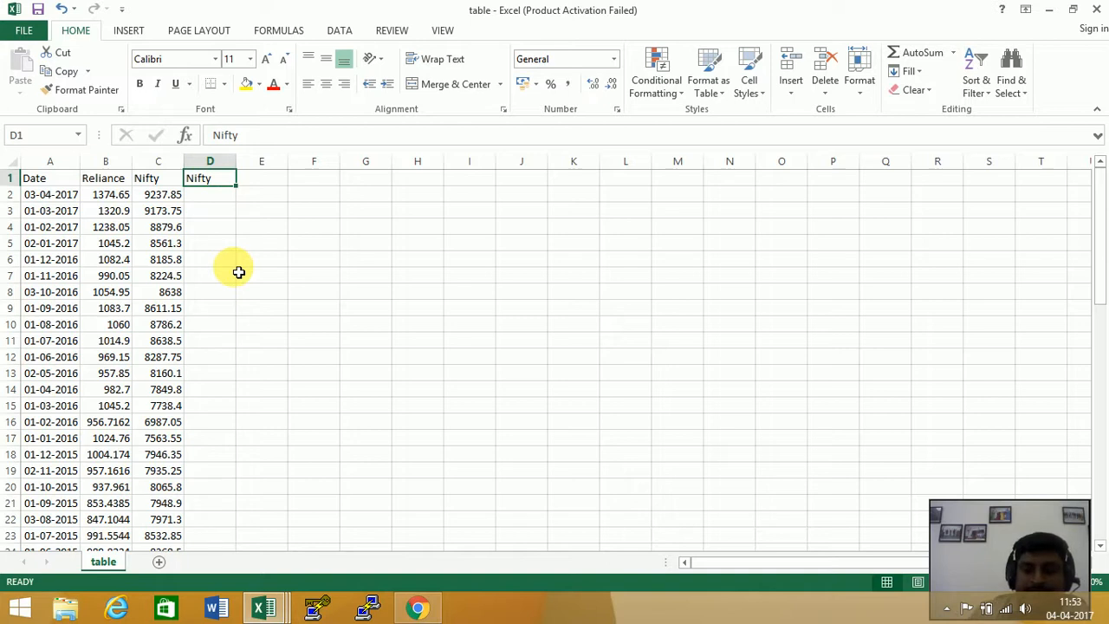
{"action": "left_click", "coordinate": [153, 182]}
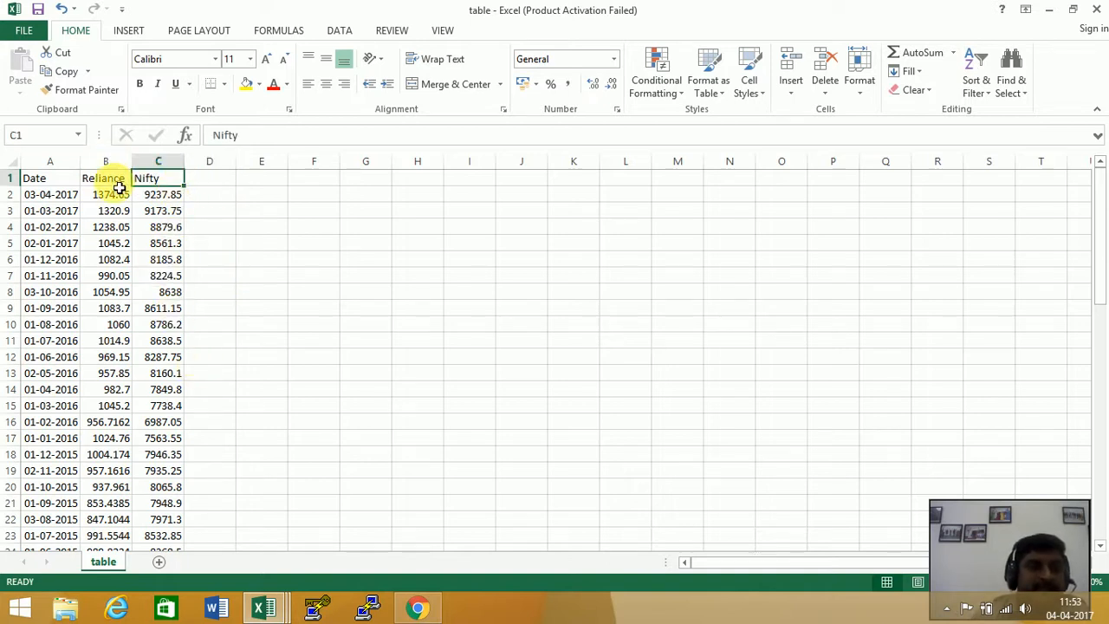
Step: Examine the Reliance and Nifty price rows down to the end of the data and return to the headers
{"action": "left_click", "coordinate": [119, 183]}
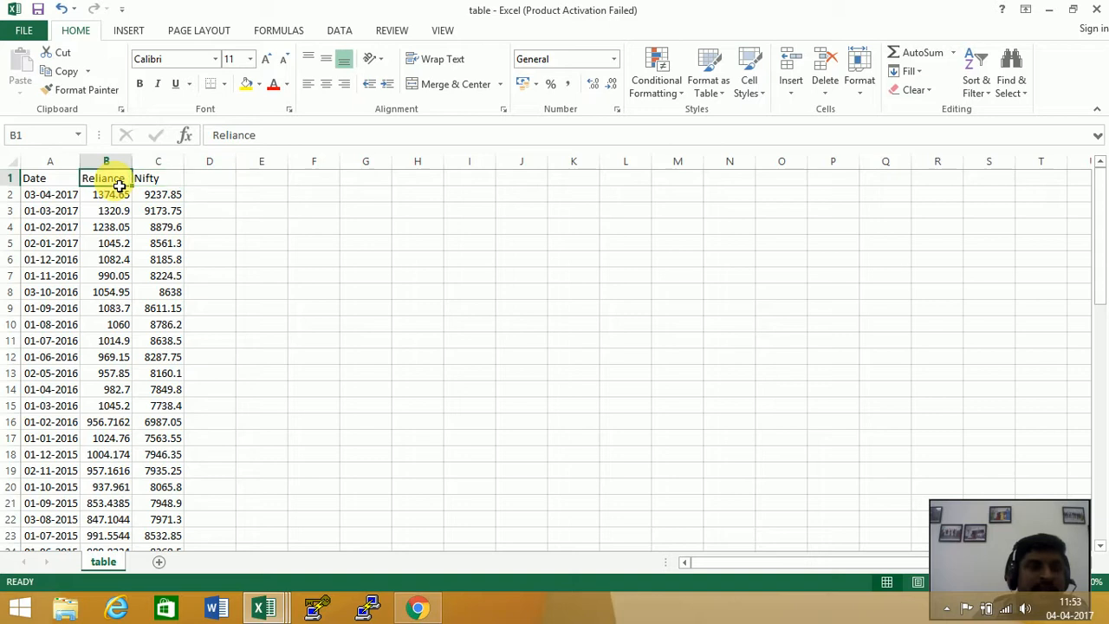
{"action": "left_click", "coordinate": [100, 312]}
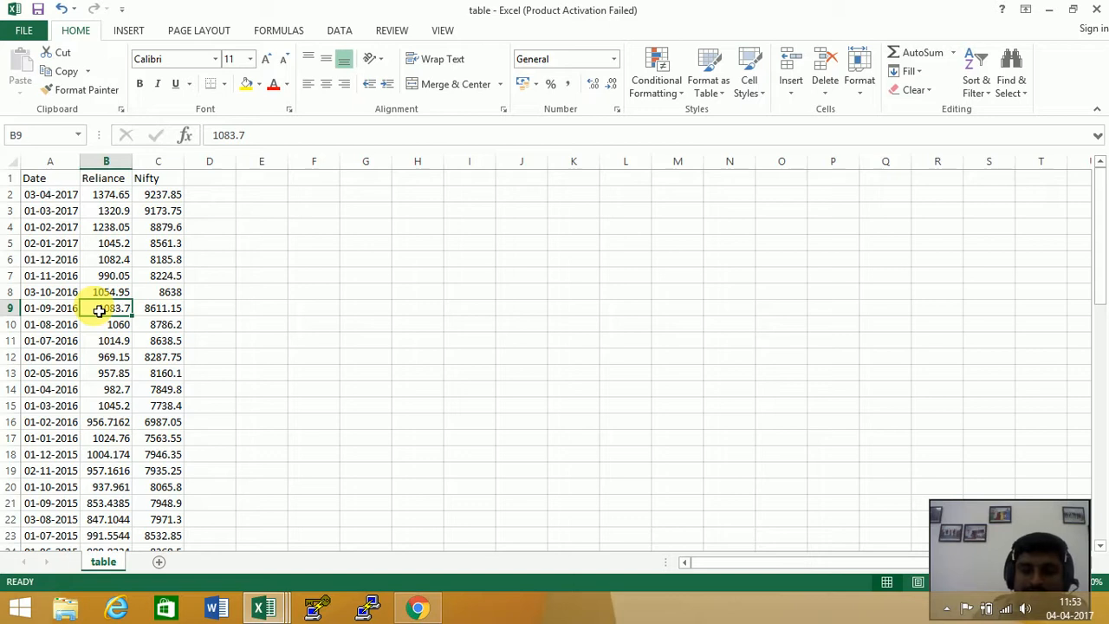
{"action": "key", "text": "Down"}
{"action": "key", "text": "Down"}
{"action": "key", "text": "Down"}
{"action": "key", "text": "Down"}
{"action": "key", "text": "Down"}
{"action": "key", "text": "Down"}
{"action": "key", "text": "Down"}
{"action": "key", "text": "Down"}
{"action": "key", "text": "Down"}
{"action": "key", "text": "Down"}
{"action": "key", "text": "Down"}
{"action": "key", "text": "Down"}
{"action": "key", "text": "Down"}
{"action": "key", "text": "Down"}
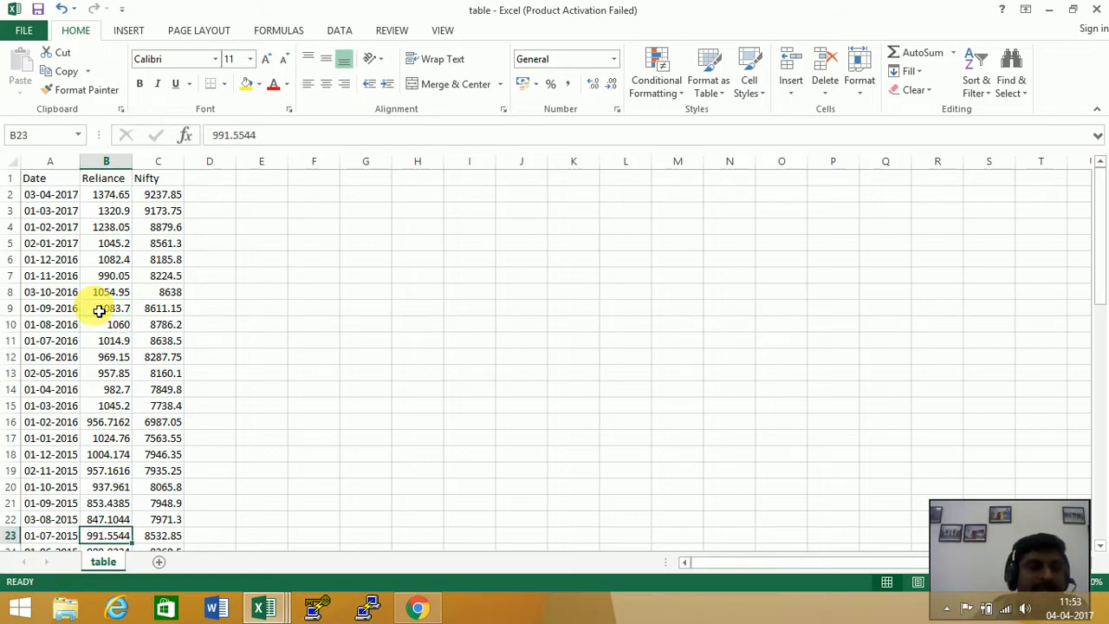
{"action": "key", "text": "Down"}
{"action": "key", "text": "Down"}
{"action": "key", "text": "Down"}
{"action": "key", "text": "Down"}
{"action": "key", "text": "Down"}
{"action": "key", "text": "Down"}
{"action": "key", "text": "Down"}
{"action": "key", "text": "Down"}
{"action": "key", "text": "Down"}
{"action": "key", "text": "Down"}
{"action": "key", "text": "Down"}
{"action": "key", "text": "Down"}
{"action": "key", "text": "Down"}
{"action": "key", "text": "Down"}
{"action": "key", "text": "Down"}
{"action": "key", "text": "Down"}
{"action": "key", "text": "Down"}
{"action": "key", "text": "Down"}
{"action": "key", "text": "Down"}
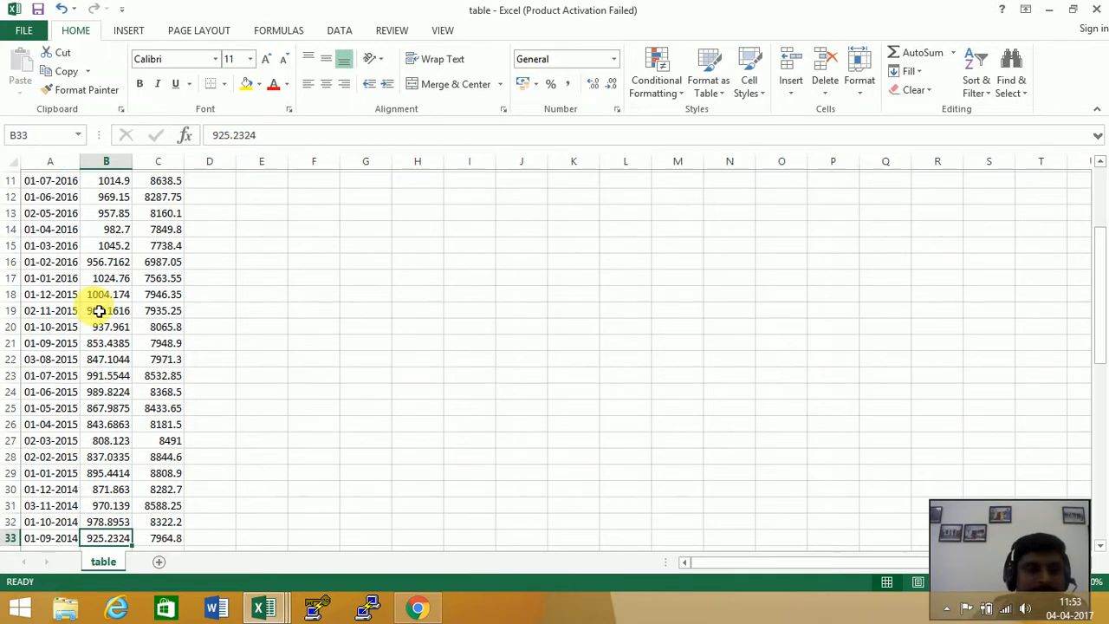
{"action": "key", "text": "Down"}
{"action": "key", "text": "Down"}
{"action": "key", "text": "Down"}
{"action": "key", "text": "Down"}
{"action": "key", "text": "Down"}
{"action": "key", "text": "Down"}
{"action": "key", "text": "Down"}
{"action": "key", "text": "Down"}
{"action": "key", "text": "Down"}
{"action": "key", "text": "Down"}
{"action": "key", "text": "Down"}
{"action": "key", "text": "Down"}
{"action": "key", "text": "Down"}
{"action": "key", "text": "Down"}
{"action": "key", "text": "Down"}
{"action": "key", "text": "Down"}
{"action": "key", "text": "Down"}
{"action": "key", "text": "Down"}
{"action": "key", "text": "Down"}
{"action": "key", "text": "Down"}
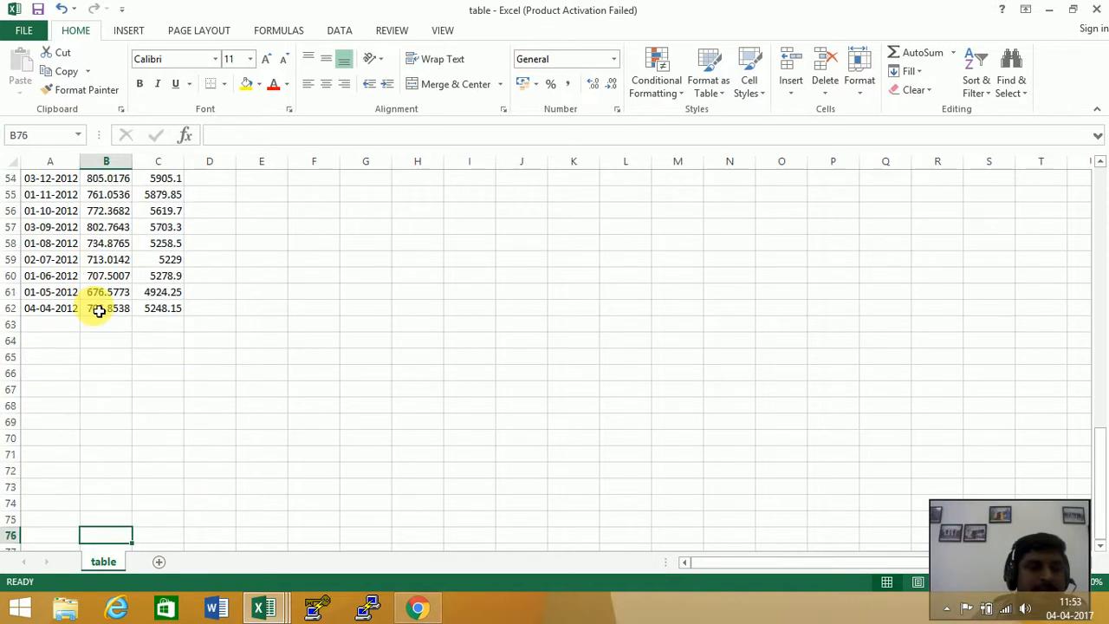
{"action": "key", "text": "Up"}
{"action": "key", "text": "Up"}
{"action": "key", "text": "Up"}
{"action": "key", "text": "Up"}
{"action": "key", "text": "Up"}
{"action": "key", "text": "Up"}
{"action": "key", "text": "Up"}
{"action": "key", "text": "Up"}
{"action": "key", "text": "Up"}
{"action": "key", "text": "Up"}
{"action": "key", "text": "Up"}
{"action": "key", "text": "Up"}
{"action": "key", "text": "Up"}
{"action": "key", "text": "Up"}
{"action": "key", "text": "Up"}
{"action": "key", "text": "Up"}
{"action": "key", "text": "Up"}
{"action": "key", "text": "Up"}
{"action": "key", "text": "Up"}
{"action": "key", "text": "Up"}
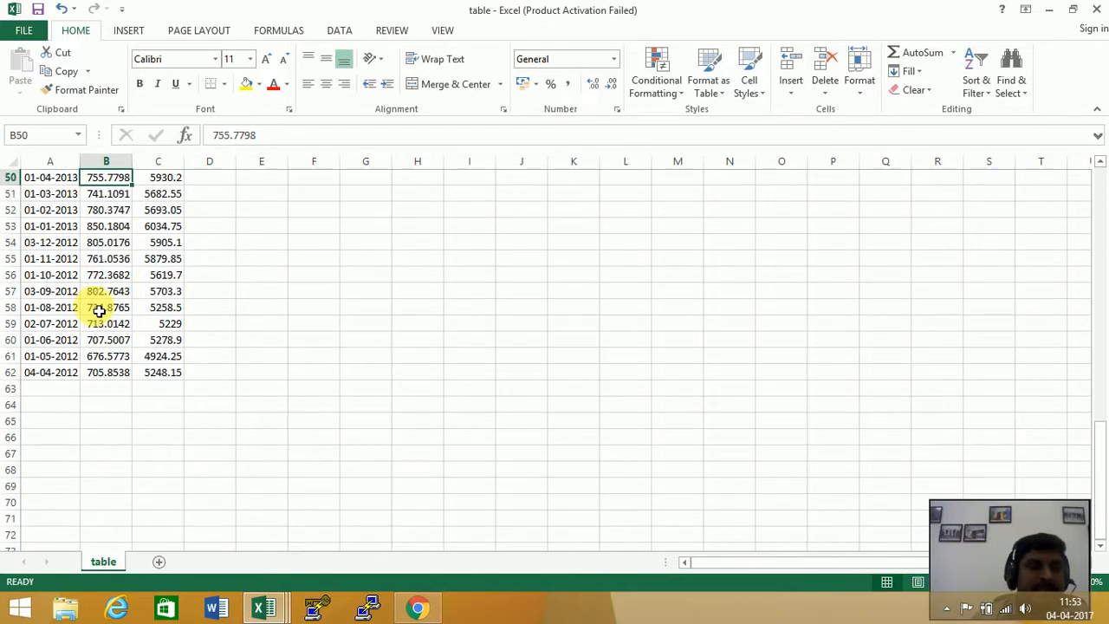
{"action": "key", "text": "Up"}
{"action": "key", "text": "Up"}
{"action": "key", "text": "Up"}
{"action": "key", "text": "Up"}
{"action": "key", "text": "Up"}
{"action": "key", "text": "Up"}
{"action": "key", "text": "Up"}
{"action": "key", "text": "Up"}
{"action": "key", "text": "Up"}
{"action": "key", "text": "Up"}
{"action": "key", "text": "Up"}
{"action": "key", "text": "Up"}
{"action": "key", "text": "Up"}
{"action": "key", "text": "Up"}
{"action": "key", "text": "Up"}
{"action": "key", "text": "Up"}
{"action": "key", "text": "Up"}
{"action": "key", "text": "Up"}
{"action": "key", "text": "Up"}
{"action": "key", "text": "Up"}
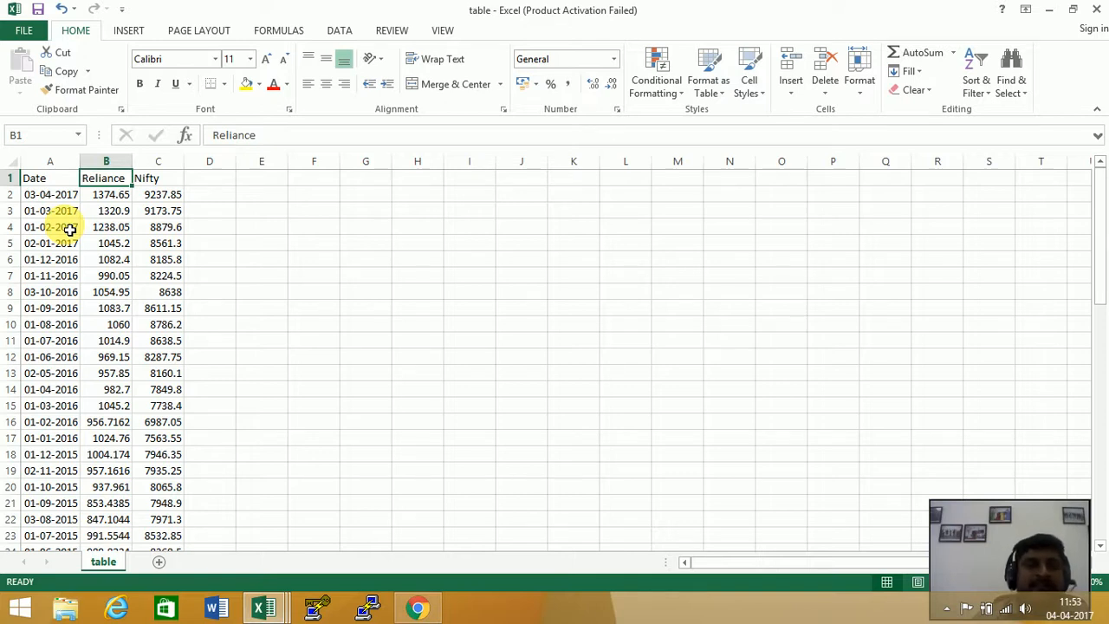
Step: Sort the data in A1:C62 by date from oldest to newest
{"action": "left_click_drag", "start_coordinate": [66, 186], "coordinate": [173, 572]}
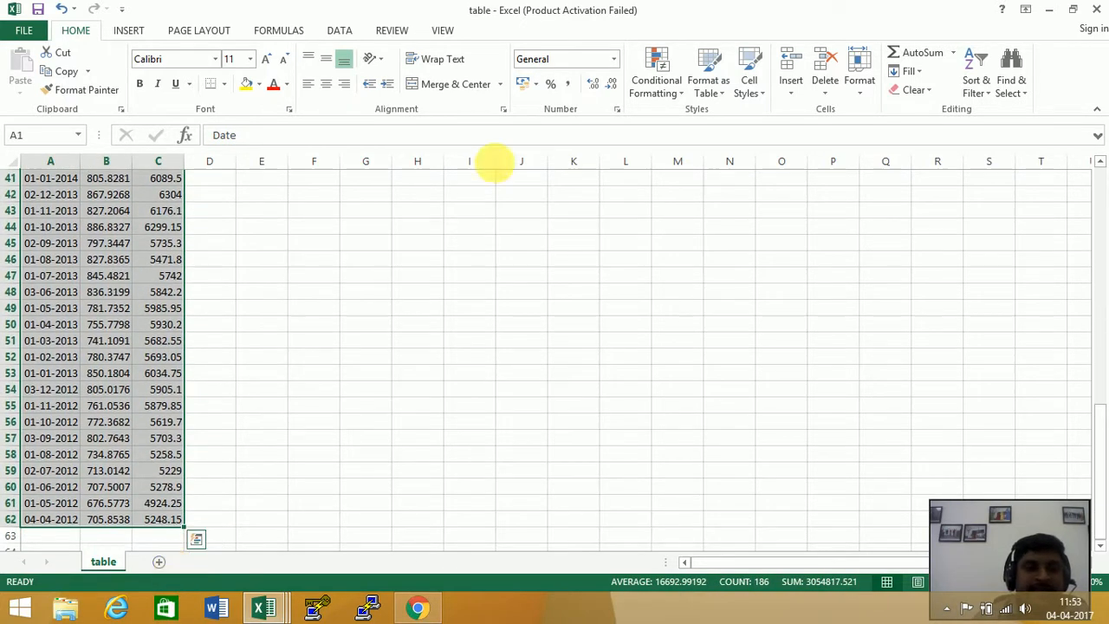
{"action": "left_click", "coordinate": [974, 80]}
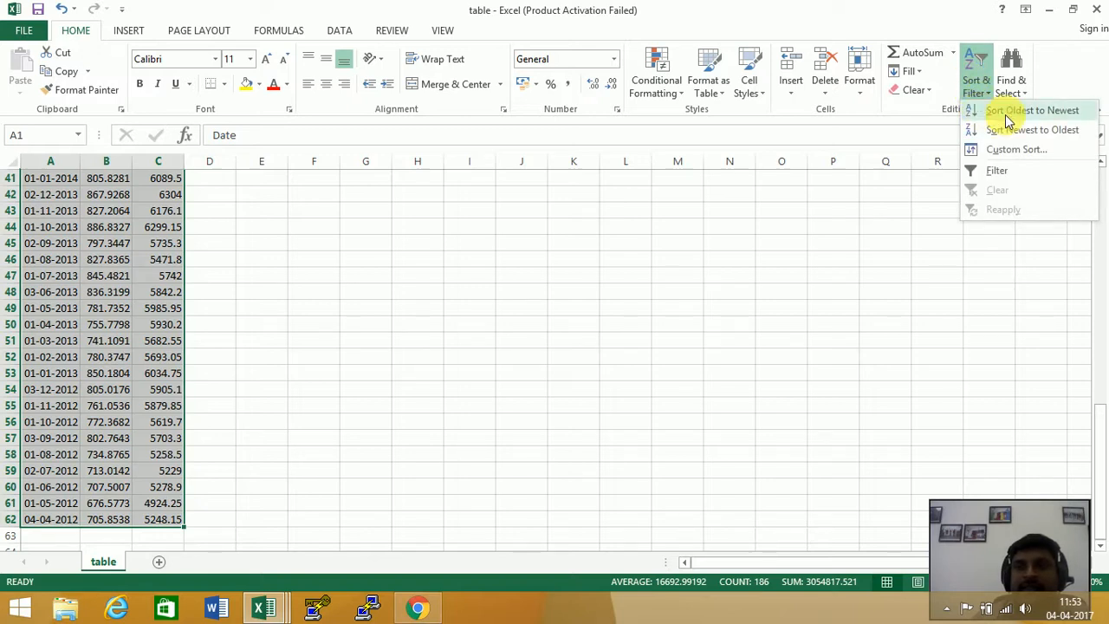
{"action": "left_click", "coordinate": [992, 112]}
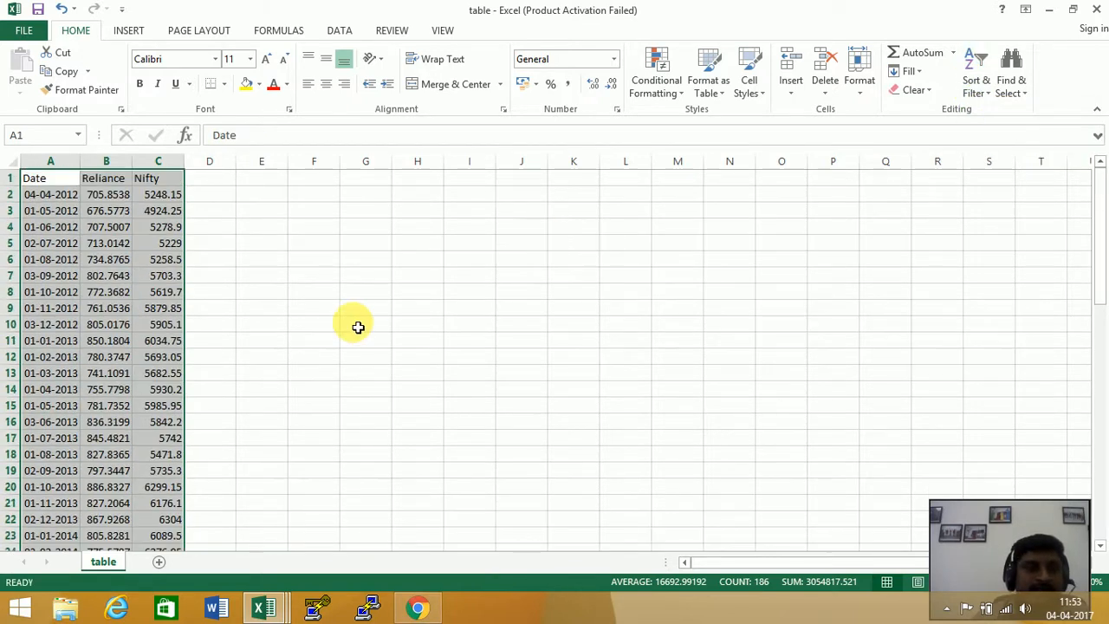
Step: Make the Date, Reliance and Nifty headers in A1:C1 bold
{"action": "left_click", "coordinate": [164, 389]}
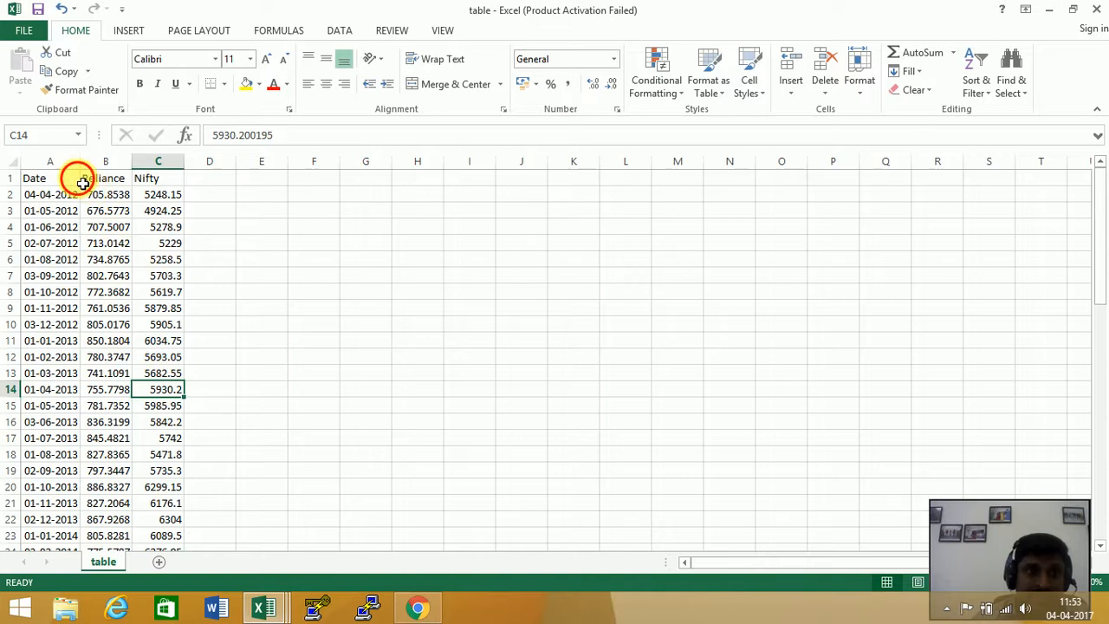
{"action": "left_click_drag", "start_coordinate": [77, 179], "coordinate": [151, 184]}
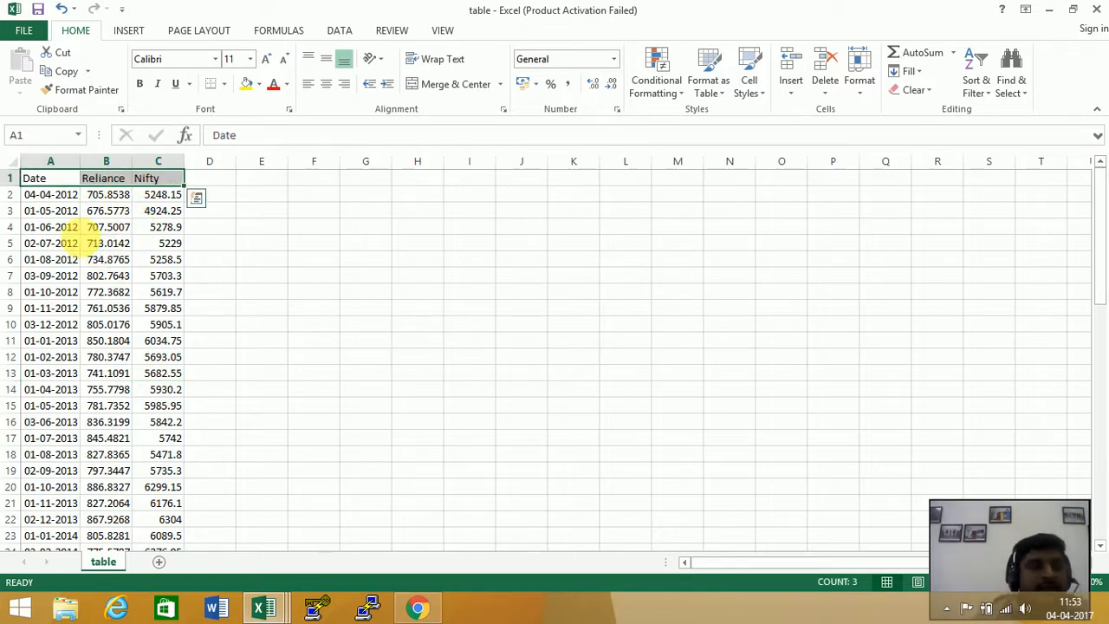
{"action": "key", "text": "ctrl+b"}
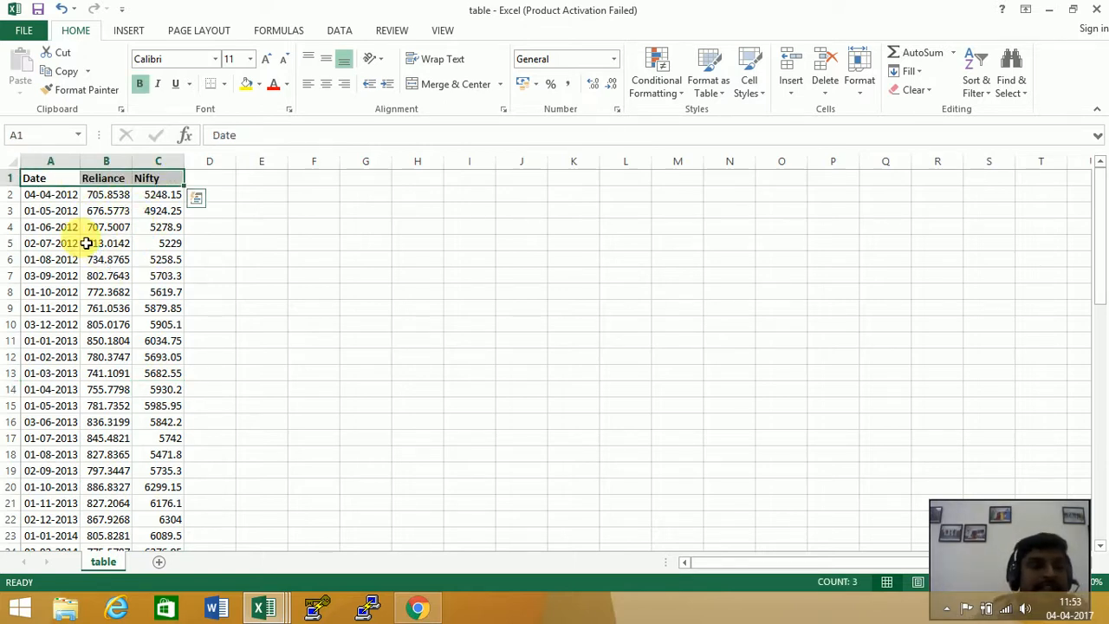
{"action": "left_click", "coordinate": [216, 276]}
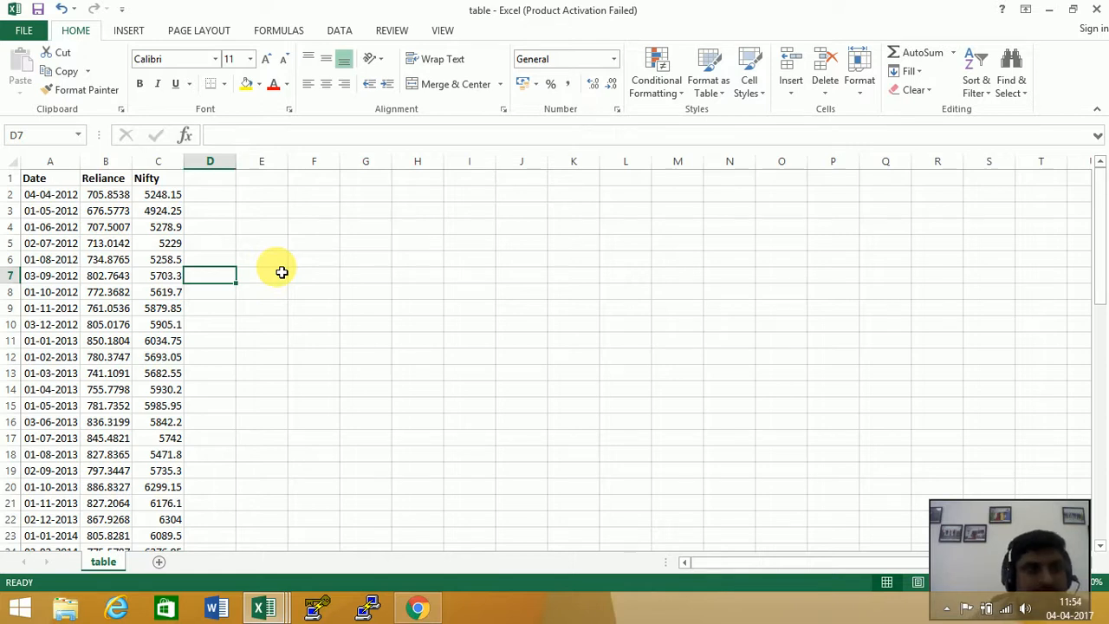
{"action": "left_click", "coordinate": [123, 196]}
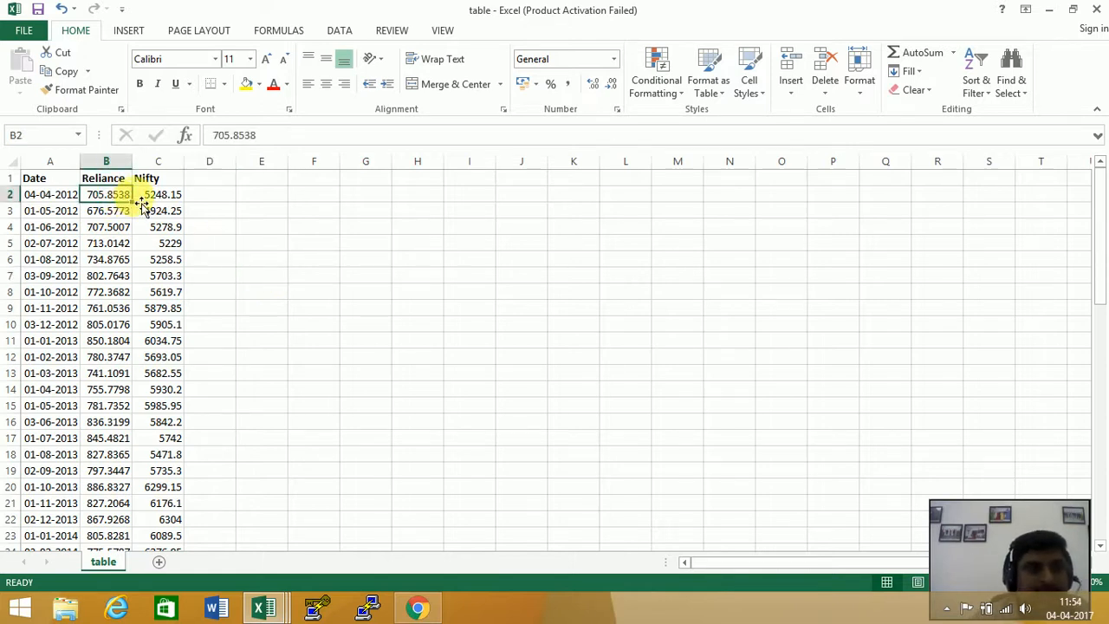
{"action": "left_click", "coordinate": [147, 195]}
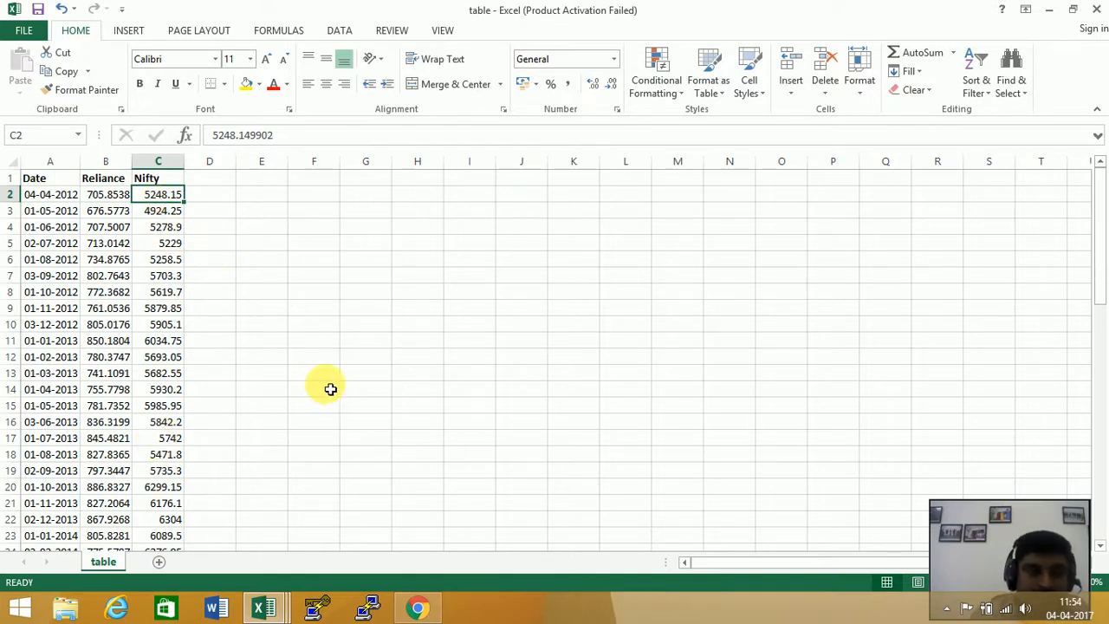
{"action": "left_click", "coordinate": [173, 161]}
{"action": "right_click", "coordinate": [178, 163]}
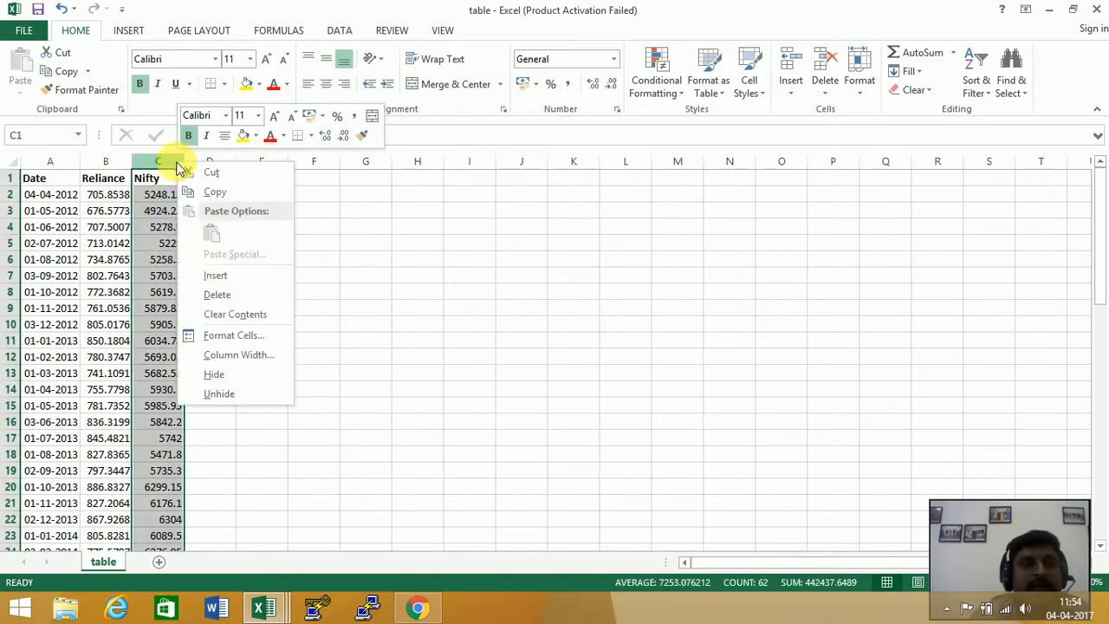
{"action": "key", "text": "Escape"}
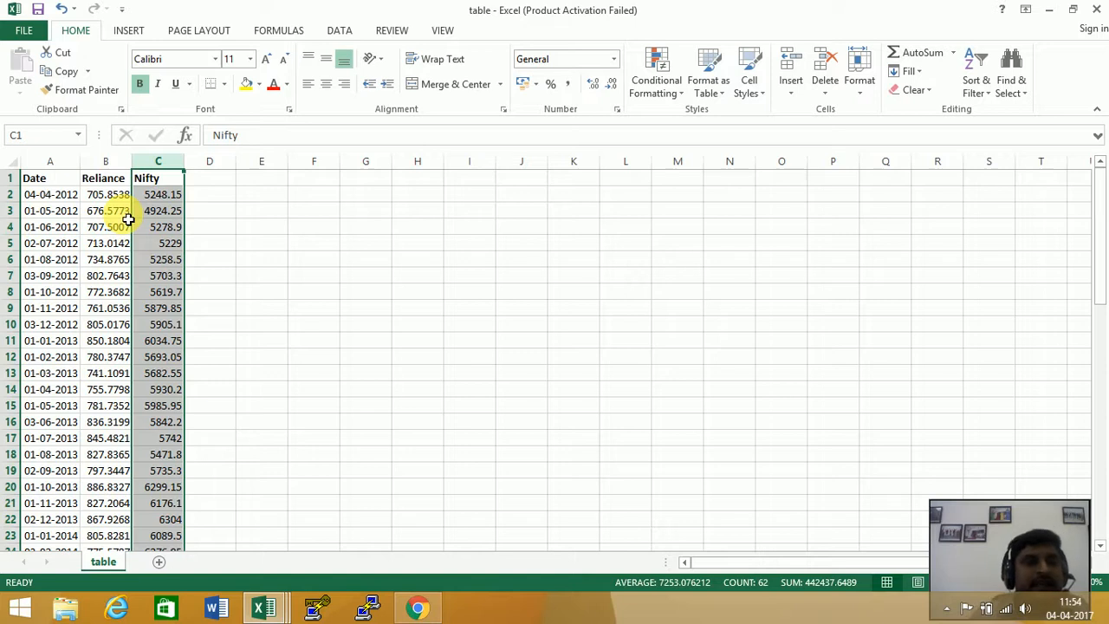
{"action": "left_click", "coordinate": [209, 220]}
Step: Insert a blank column between the Reliance and Nifty price columns
{"action": "right_click", "coordinate": [163, 164]}
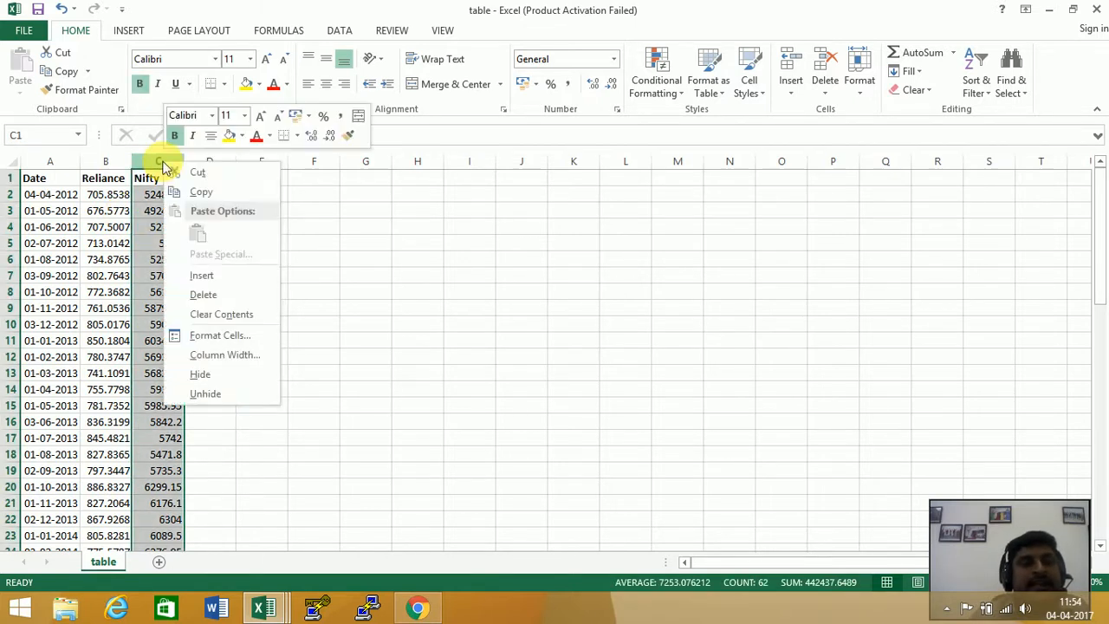
{"action": "left_click", "coordinate": [201, 275]}
{"action": "left_click", "coordinate": [251, 274]}
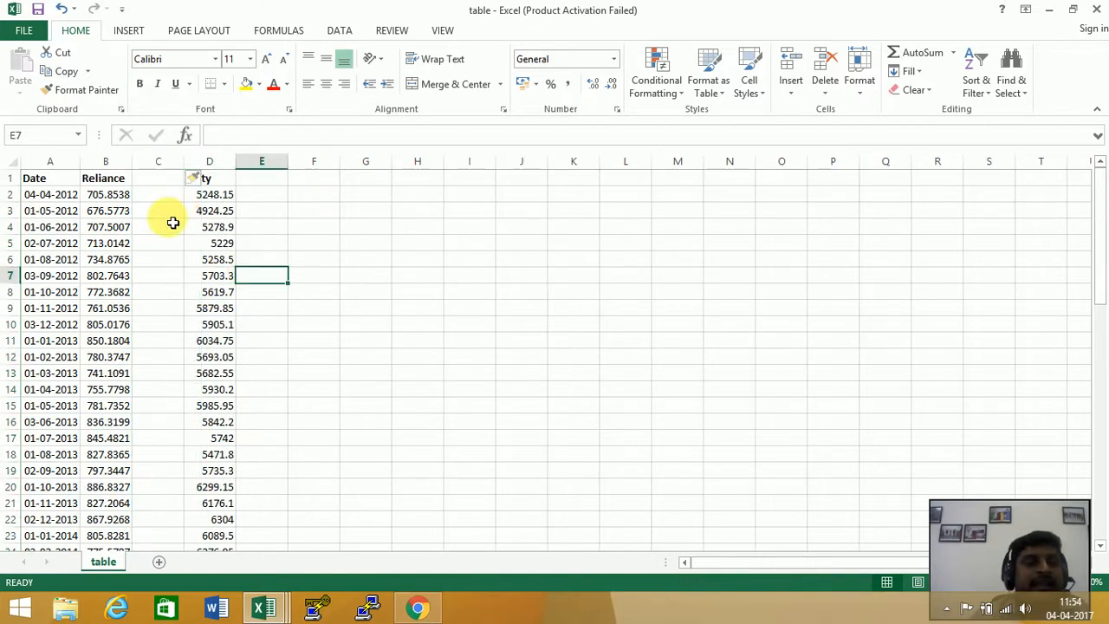
Step: Enter the header "Rel_Retun" in C1 and widen column C to fit it
{"action": "left_click", "coordinate": [165, 215]}
{"action": "left_click", "coordinate": [154, 177]}
{"action": "type", "text": "re"}
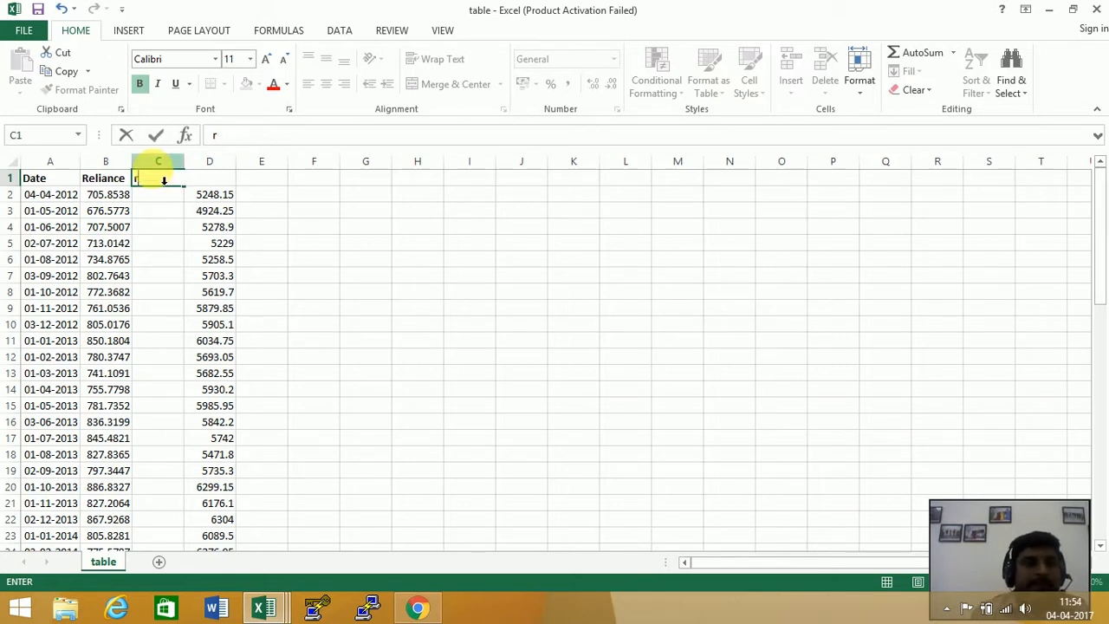
{"action": "type", "text": "Rel_Retun"}
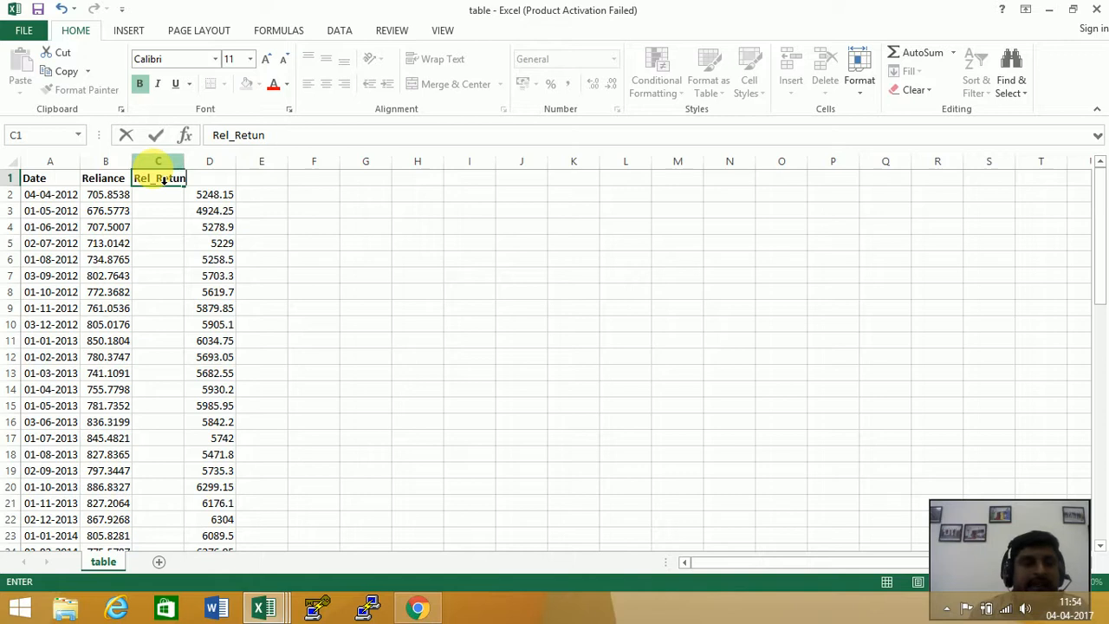
{"action": "key", "text": "Tab"}
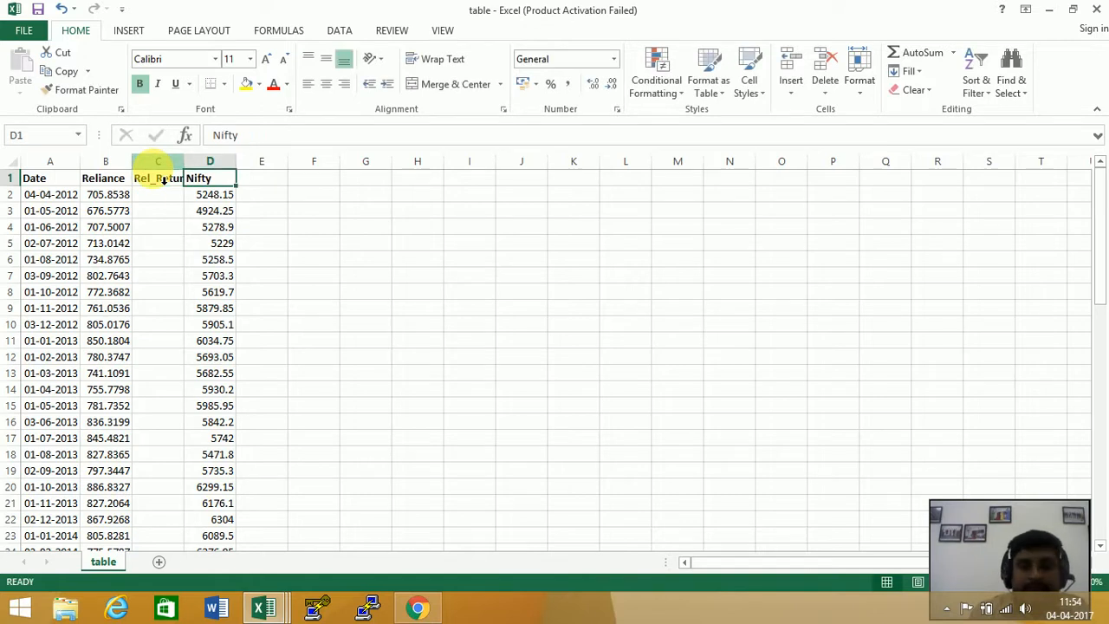
{"action": "left_click_drag", "start_coordinate": [184, 164], "coordinate": [189, 171]}
Step: Enter the formula =B3/B2 in C3 and fill it down the Rel_Retun column to the end of the data
{"action": "left_click", "coordinate": [182, 212]}
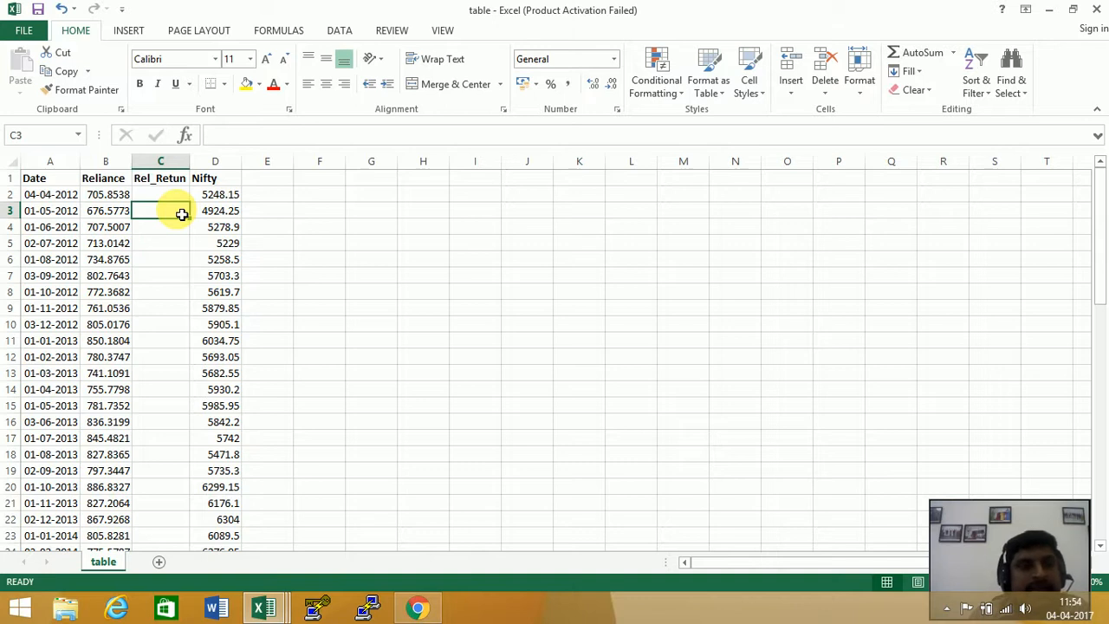
{"action": "type", "text": "="}
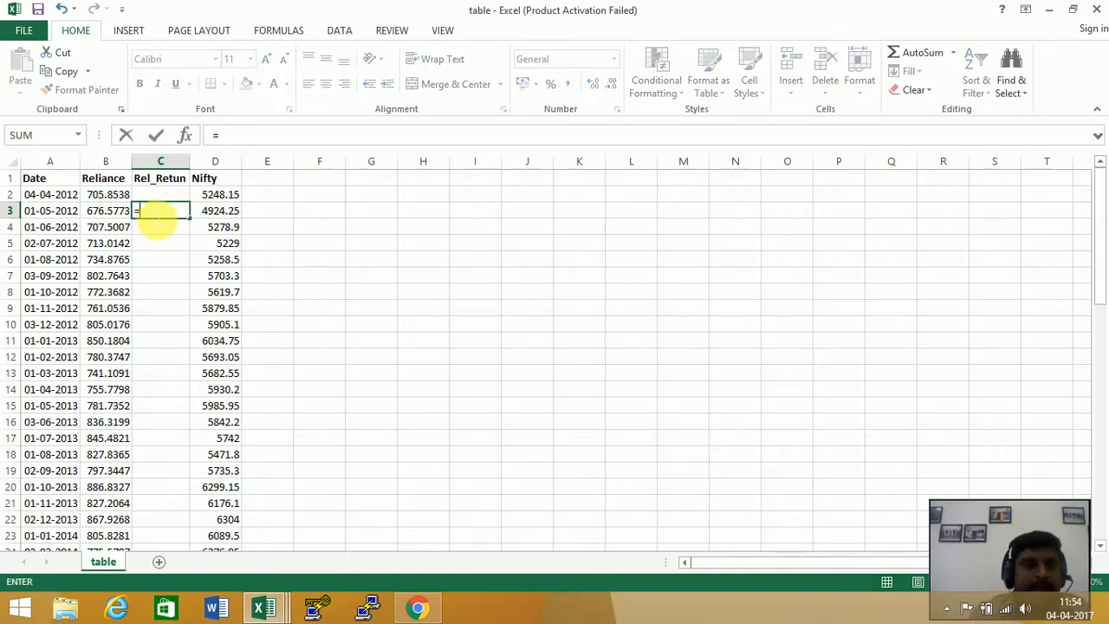
{"action": "left_click", "coordinate": [128, 216]}
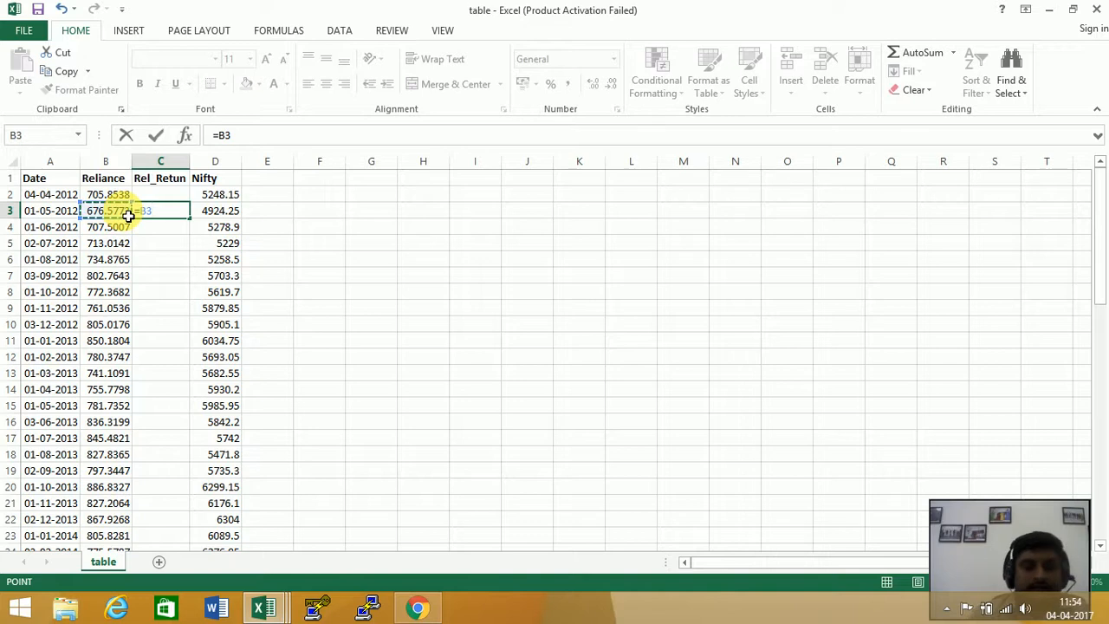
{"action": "type", "text": "/"}
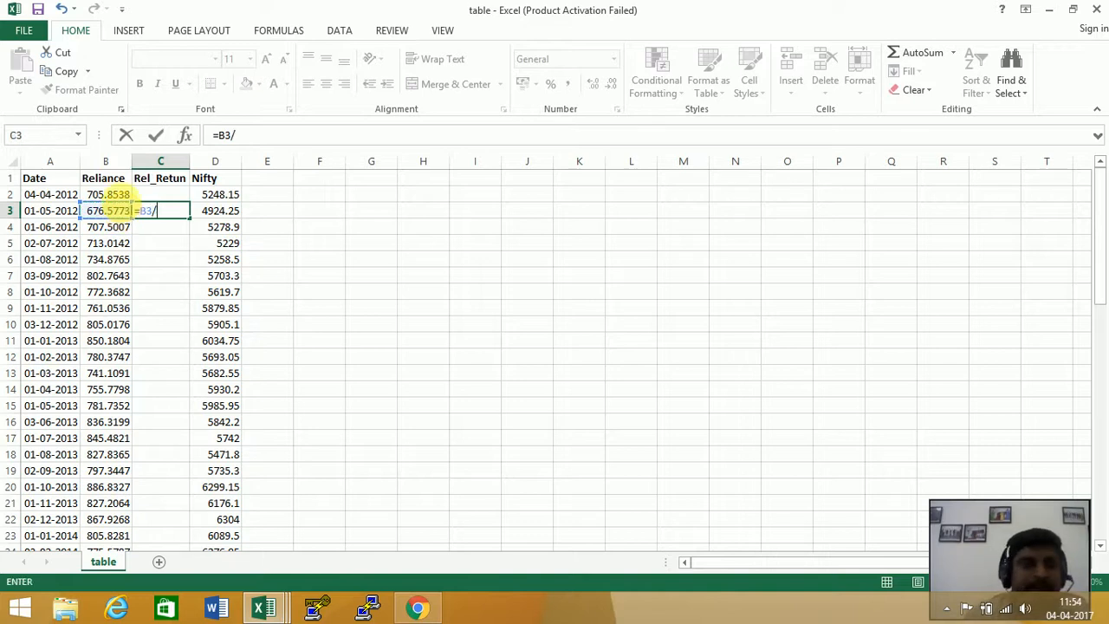
{"action": "left_click", "coordinate": [124, 201]}
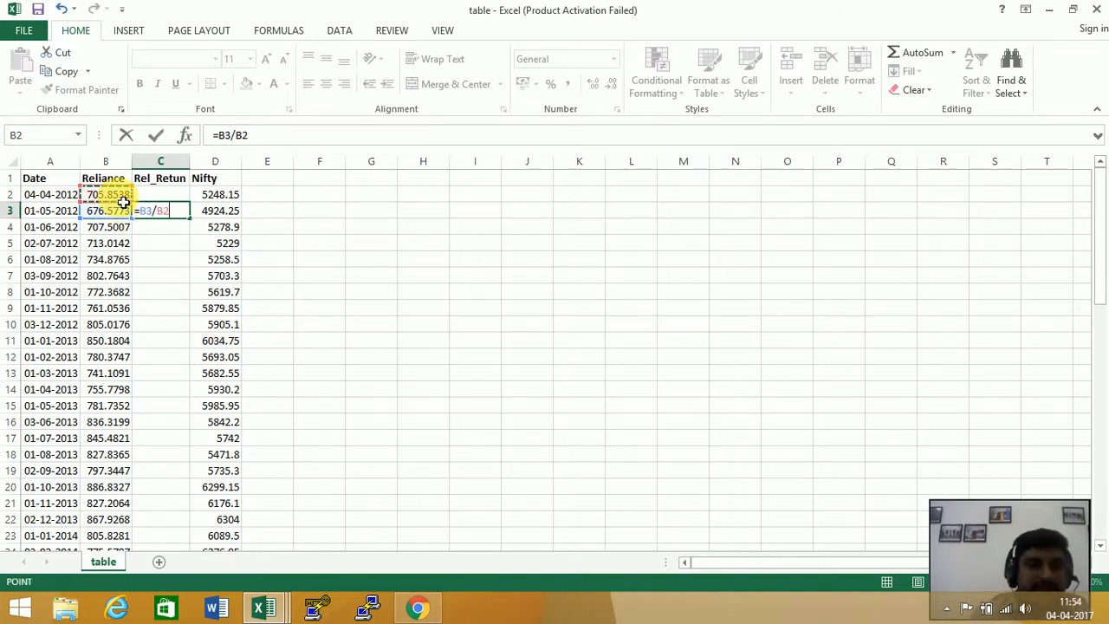
{"action": "key", "text": "Return"}
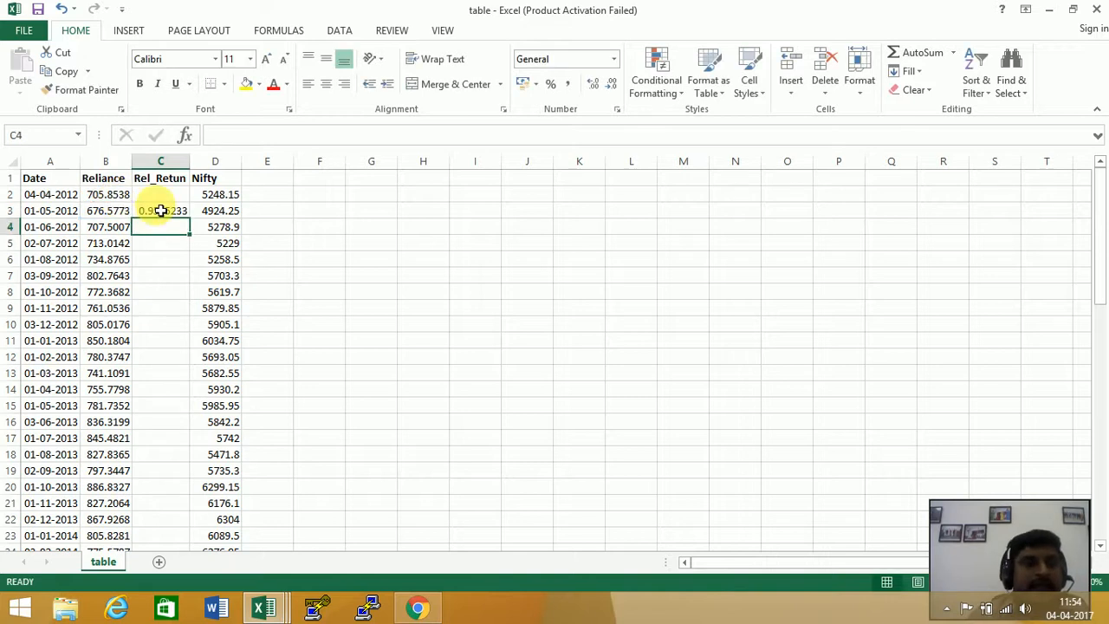
{"action": "left_click", "coordinate": [161, 217]}
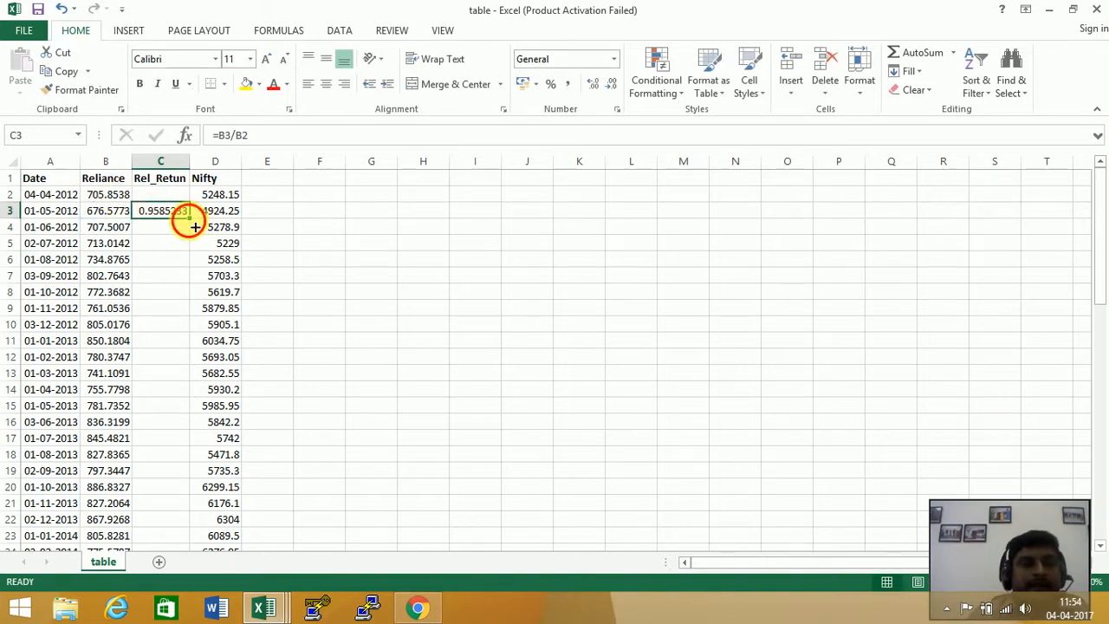
{"action": "double_click", "coordinate": [189, 218]}
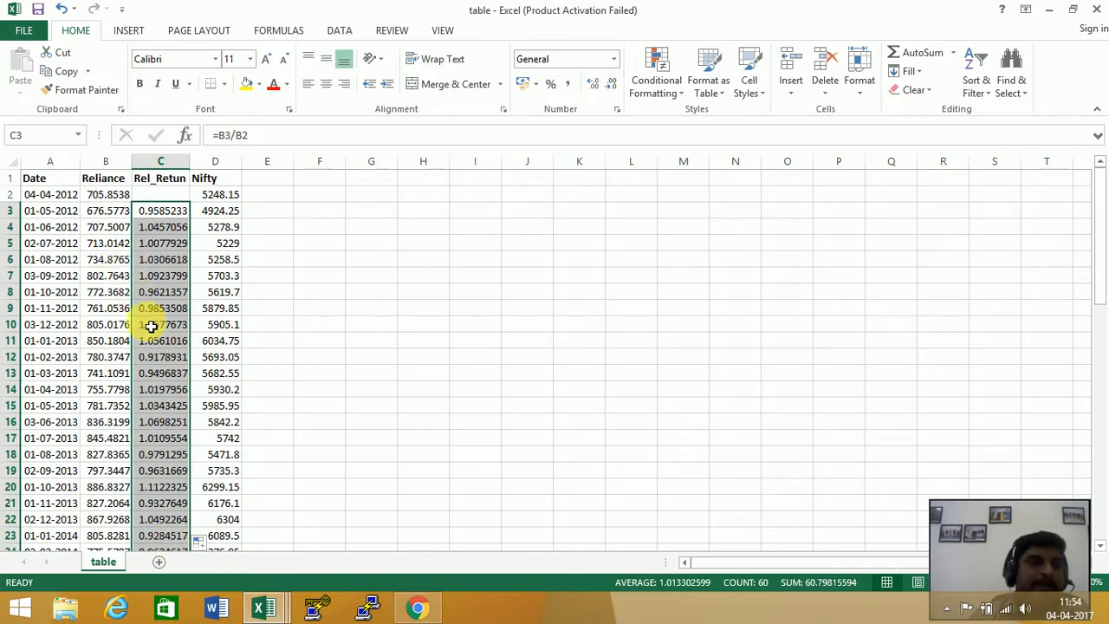
Step: Enter the header "NIF_Return" in E1
{"action": "left_click", "coordinate": [270, 182]}
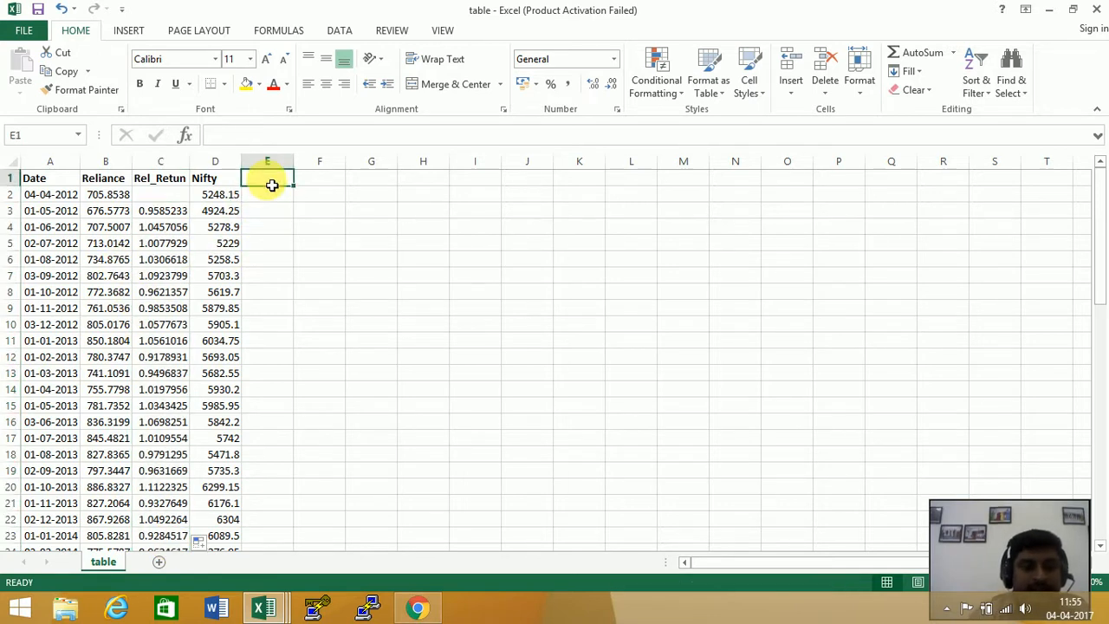
{"action": "type", "text": "NIF"}
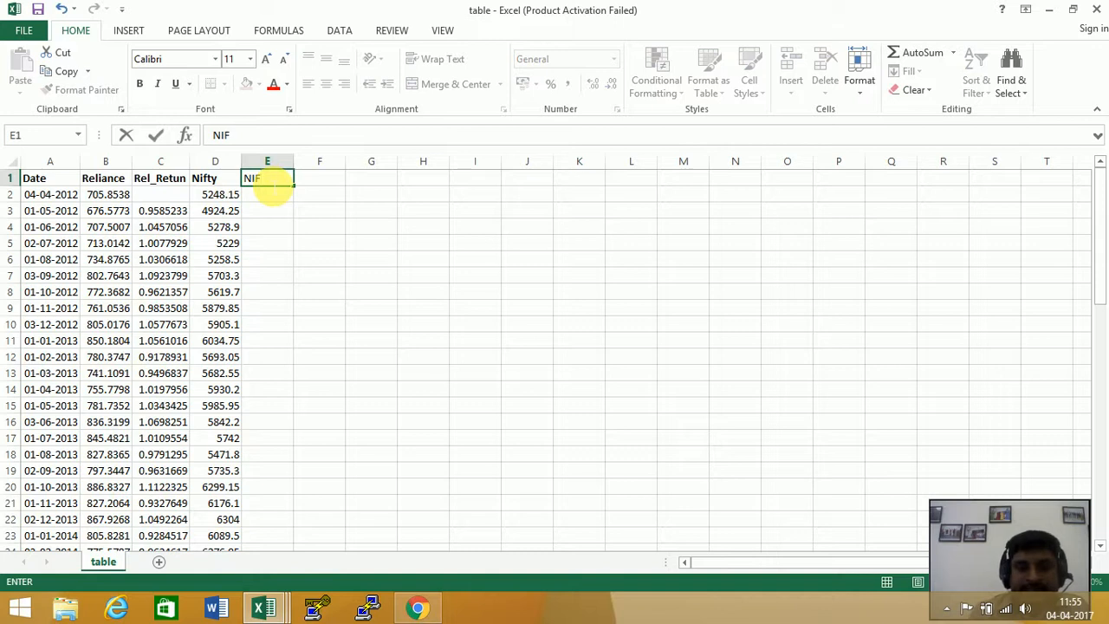
{"action": "type", "text": "_Retur"}
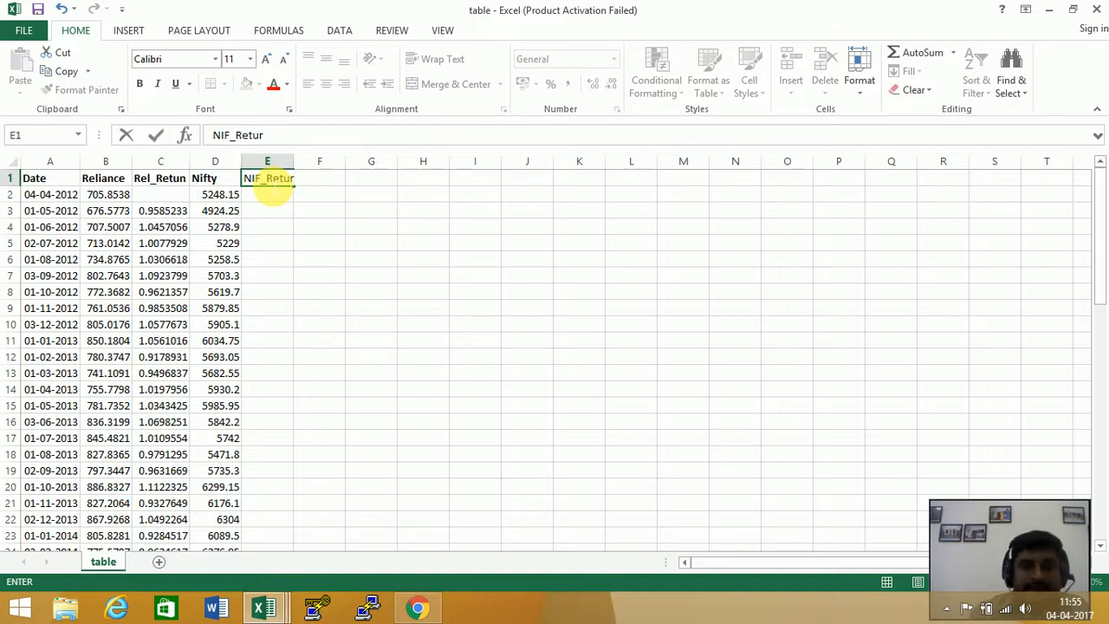
{"action": "type", "text": "n"}
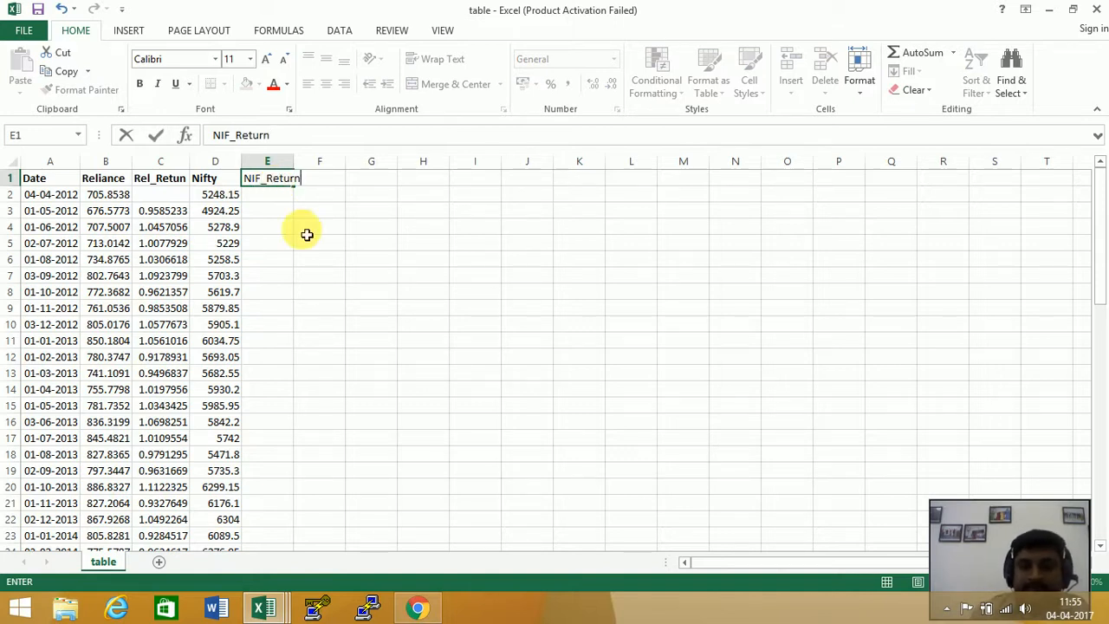
{"action": "key", "text": "ctrl+Return"}
{"action": "key", "text": "Down"}
{"action": "key", "text": "Down"}
Step: Copy the return formula from C3 into E3, filling it down the data rows, and fit column E to its contents
{"action": "left_click", "coordinate": [178, 215]}
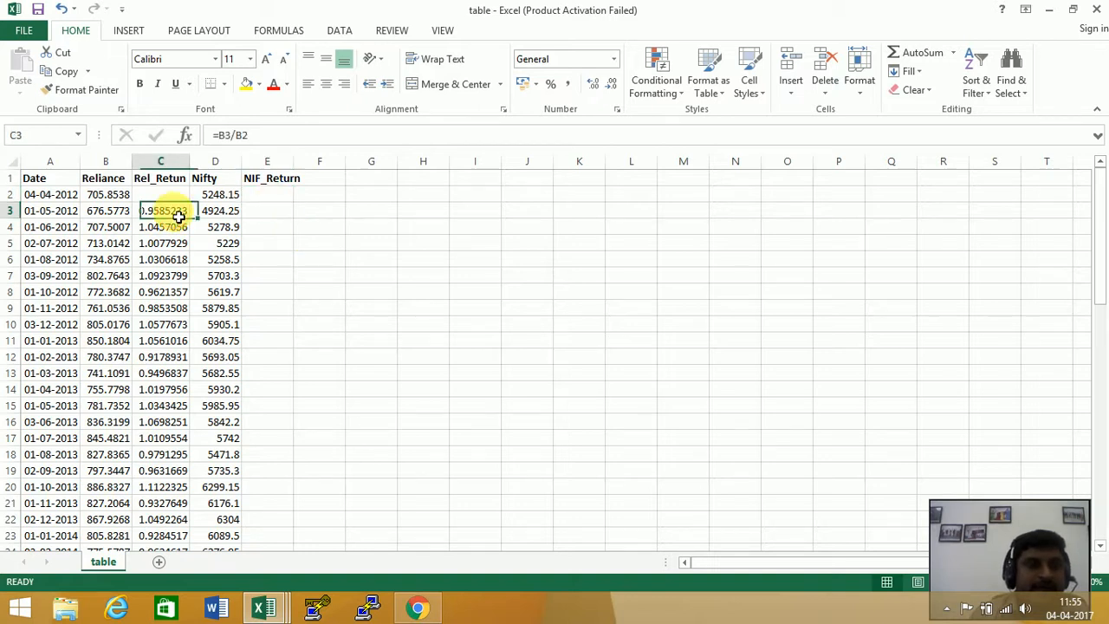
{"action": "key", "text": "ctrl+c"}
{"action": "left_click", "coordinate": [263, 217]}
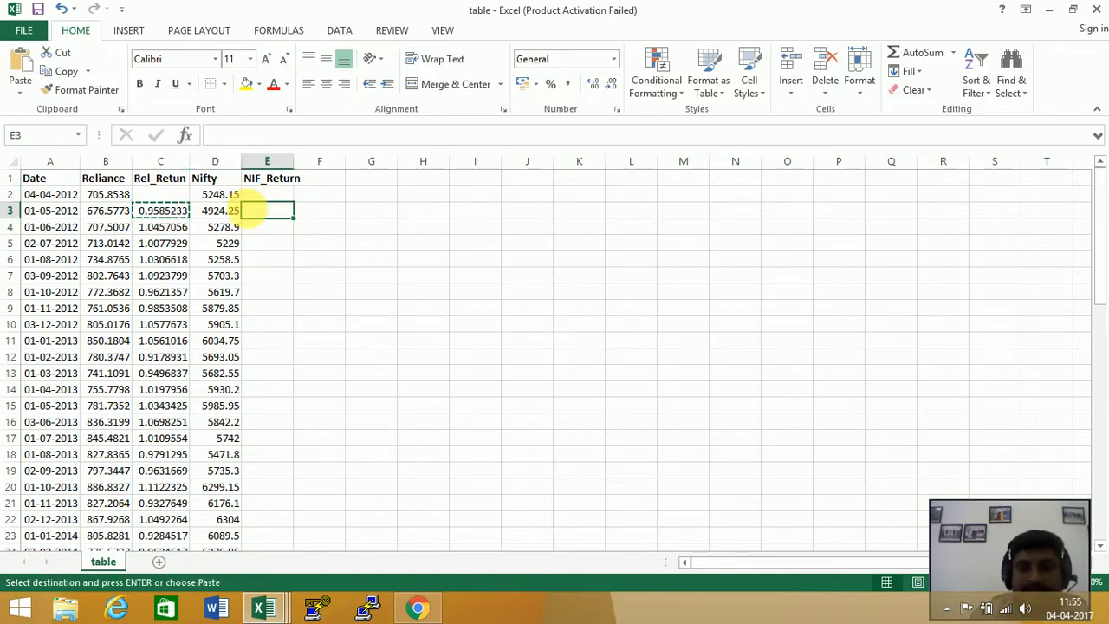
{"action": "key", "text": "Return"}
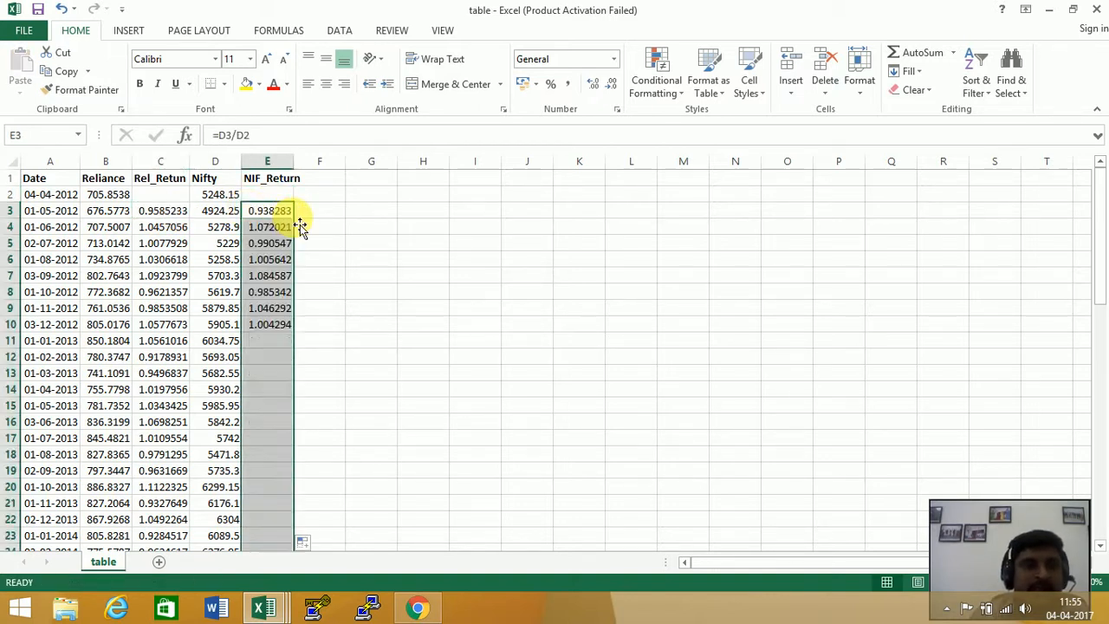
{"action": "double_click", "coordinate": [293, 219]}
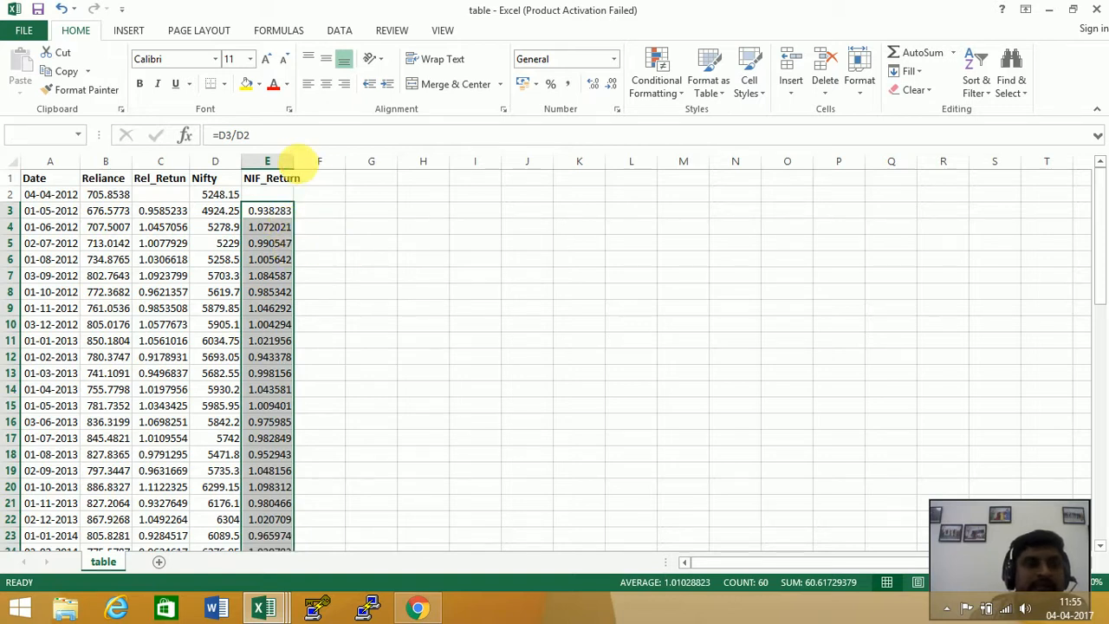
{"action": "double_click", "coordinate": [294, 162]}
{"action": "left_click", "coordinate": [220, 208]}
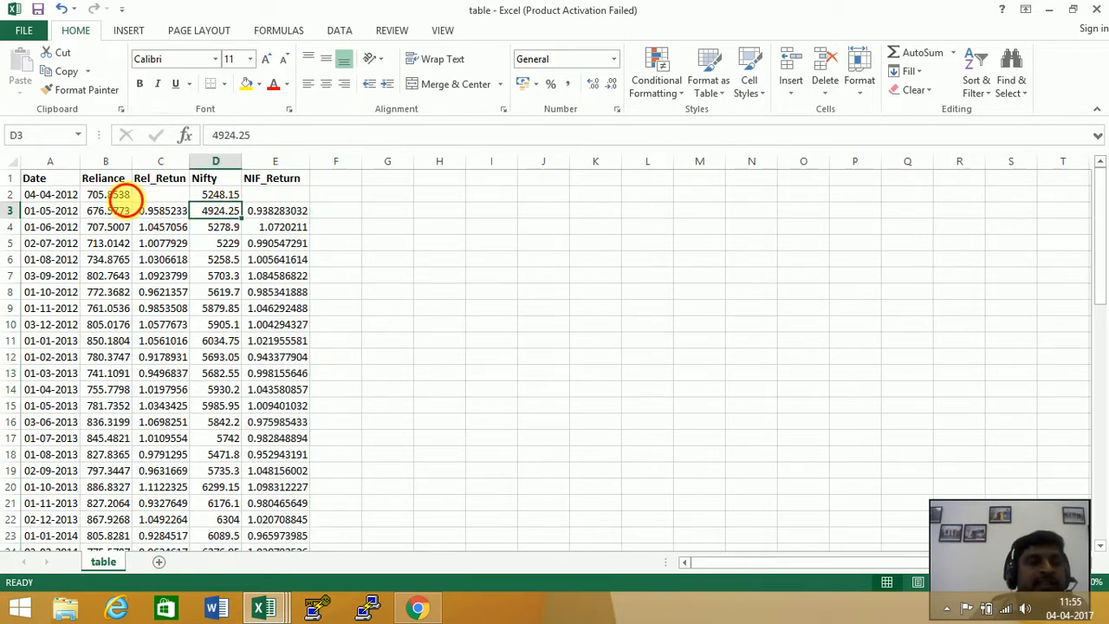
{"action": "left_click", "coordinate": [94, 197]}
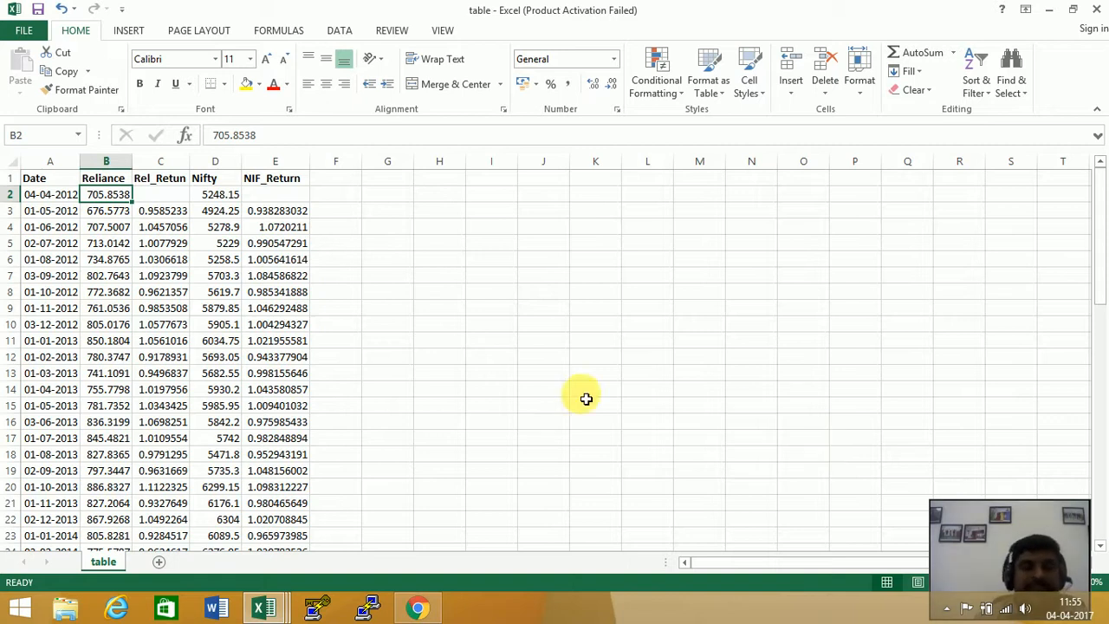
Step: Enter the formula =SLOPE(C3:C62,E3:E62) in G4 to calculate beta from the Reliance and Nifty returns
{"action": "left_click", "coordinate": [401, 232]}
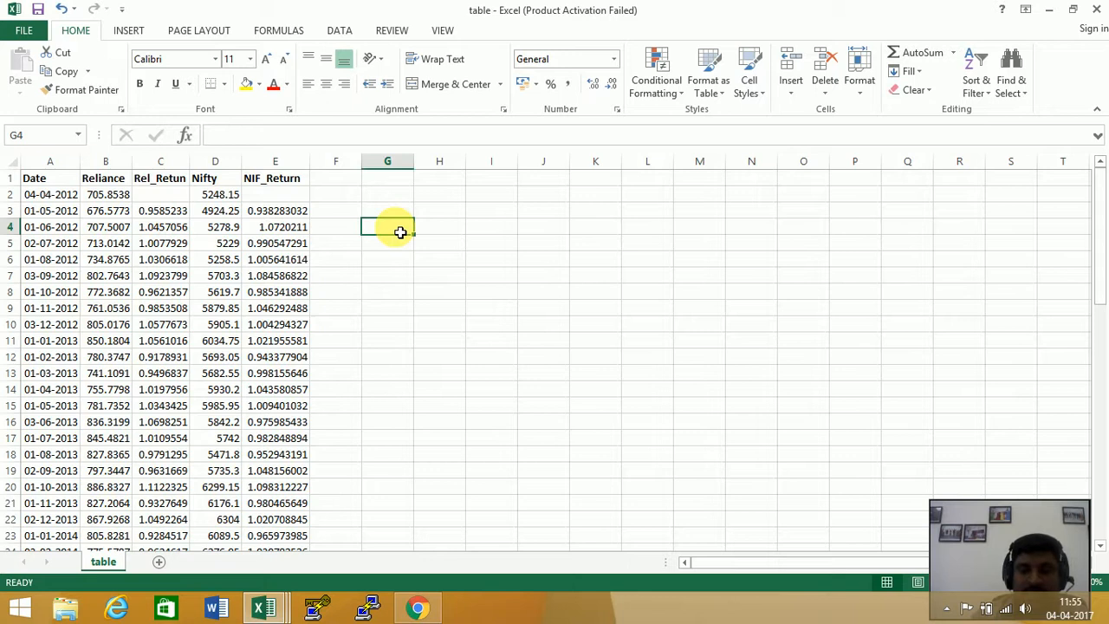
{"action": "type", "text": "=sl"}
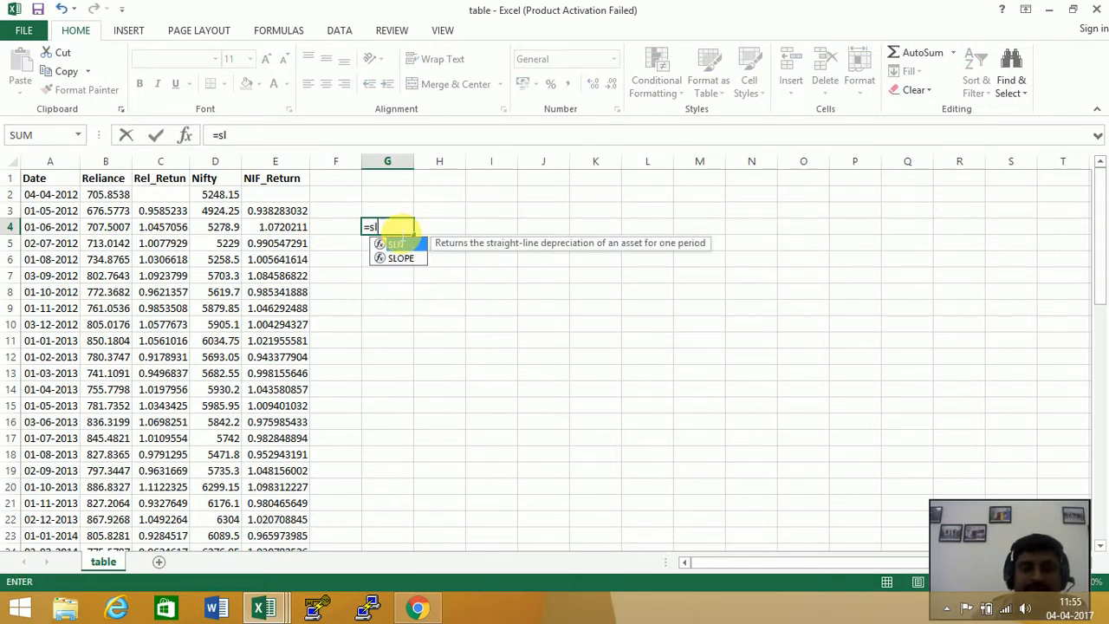
{"action": "type", "text": "ope("}
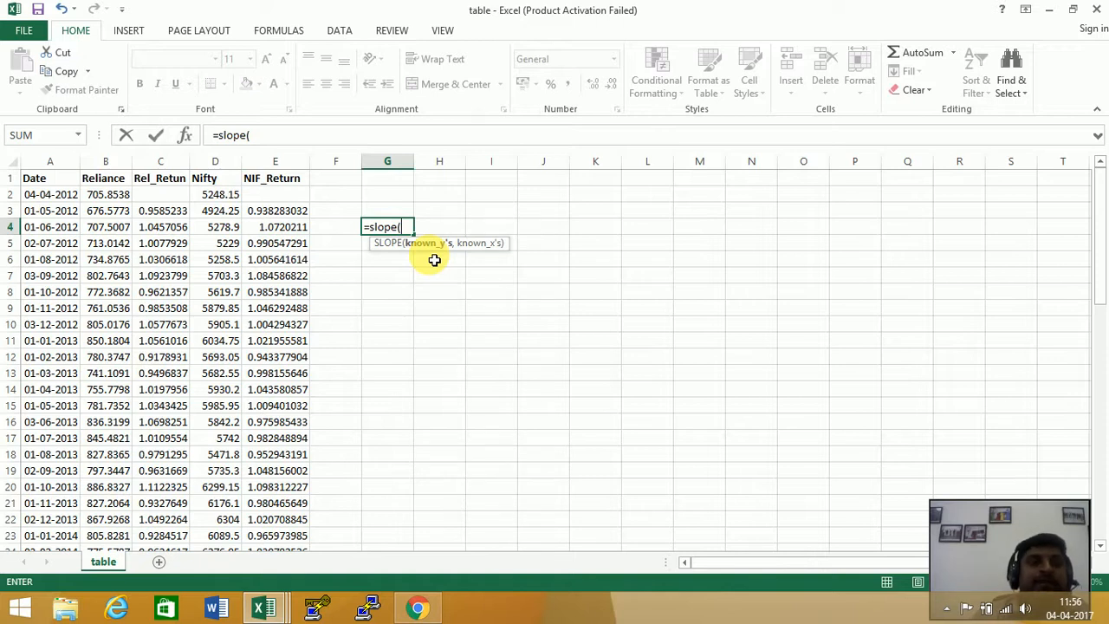
{"action": "left_click", "coordinate": [178, 214]}
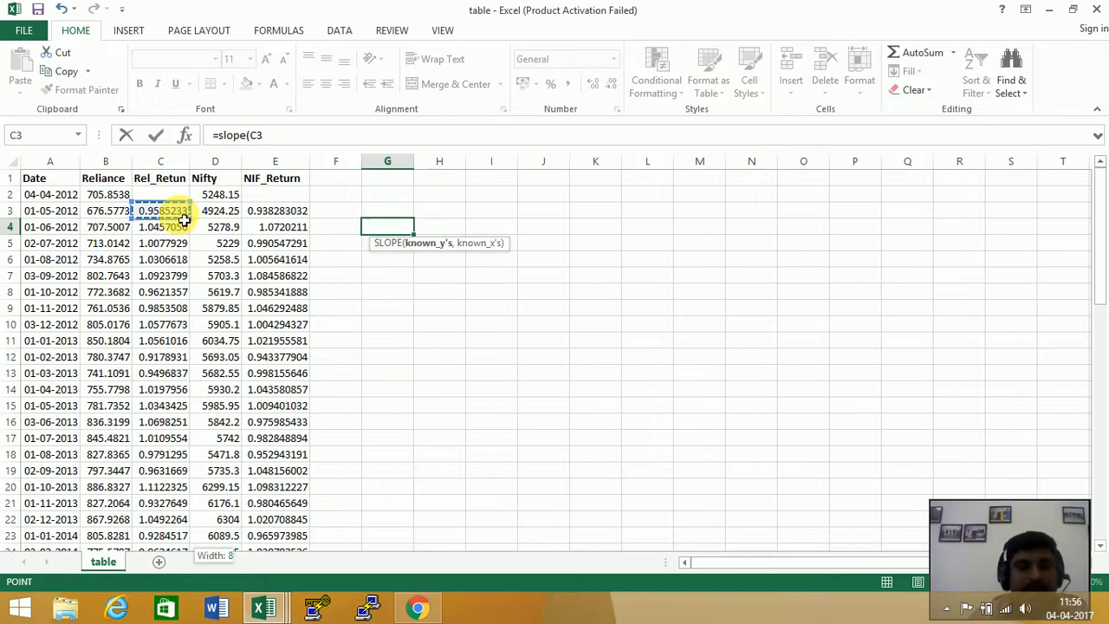
{"action": "key", "text": "ctrl+shift+Down"}
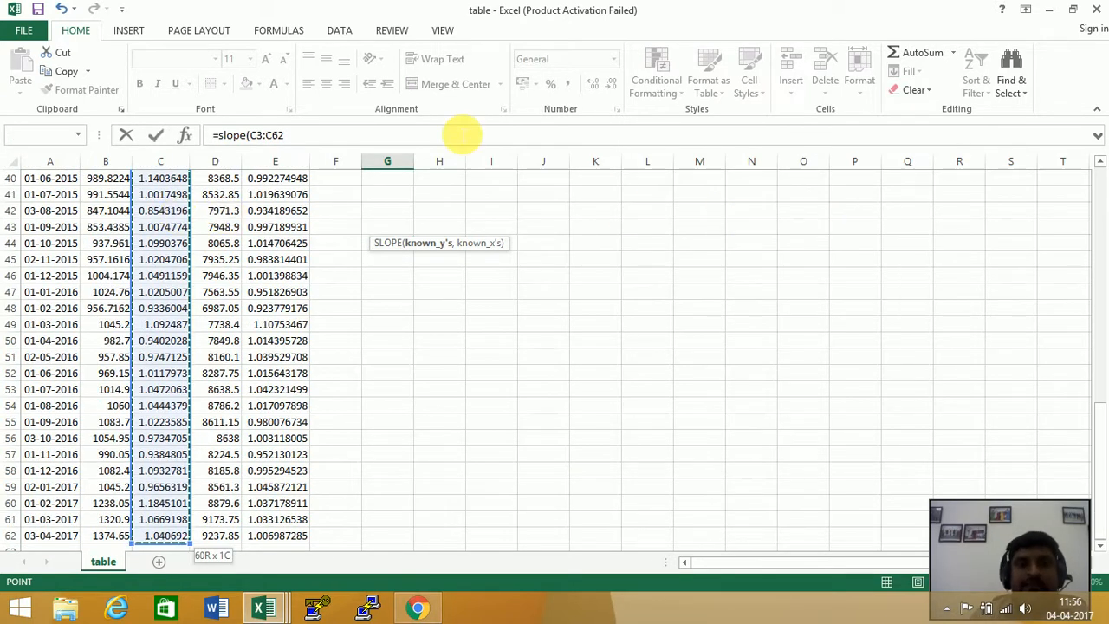
{"action": "left_click", "coordinate": [346, 136]}
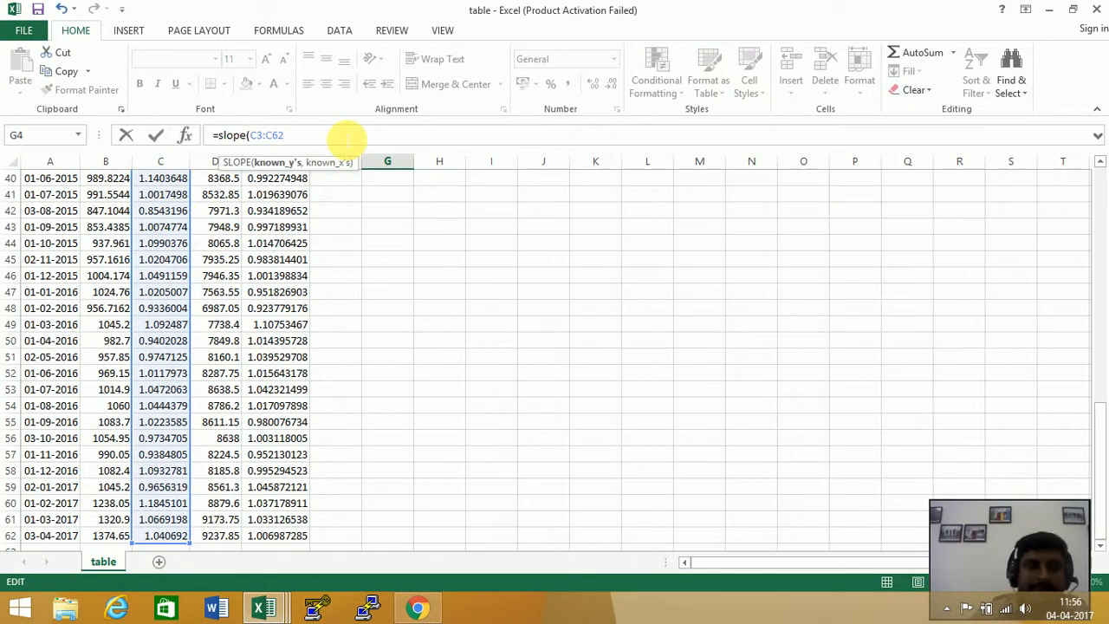
{"action": "type", "text": ","}
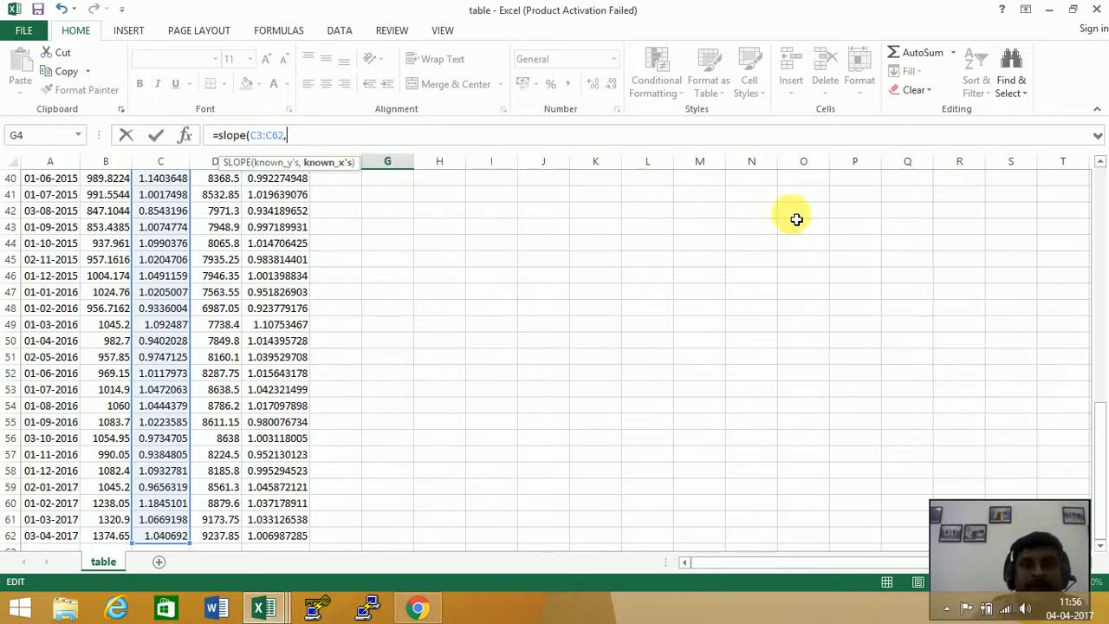
{"action": "left_click_drag", "start_coordinate": [1097, 458], "coordinate": [1098, 161]}
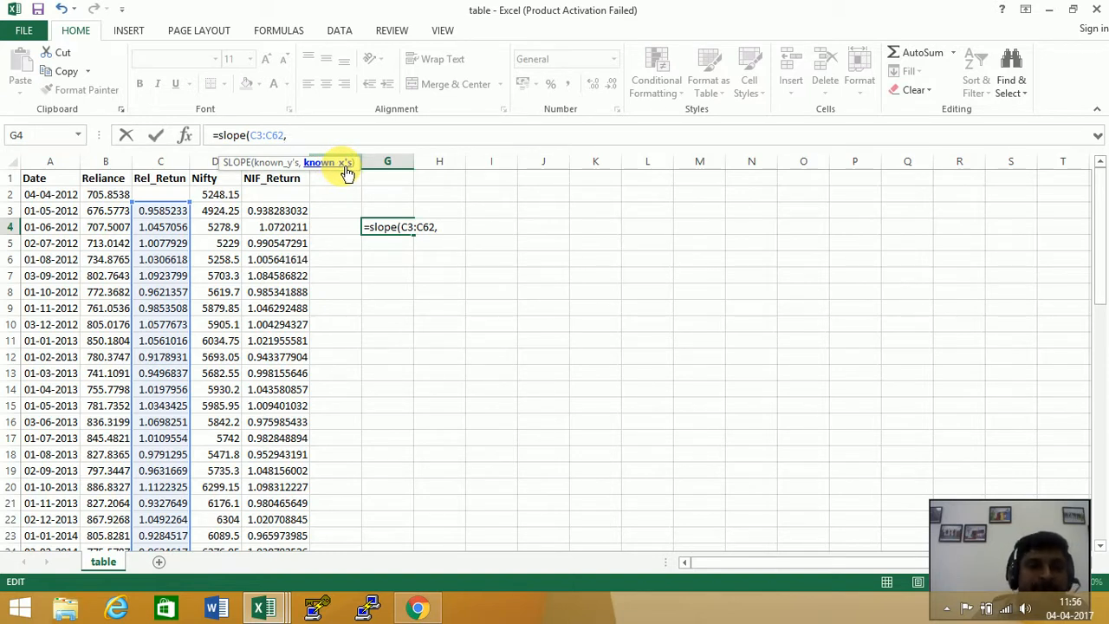
{"action": "left_click", "coordinate": [287, 215]}
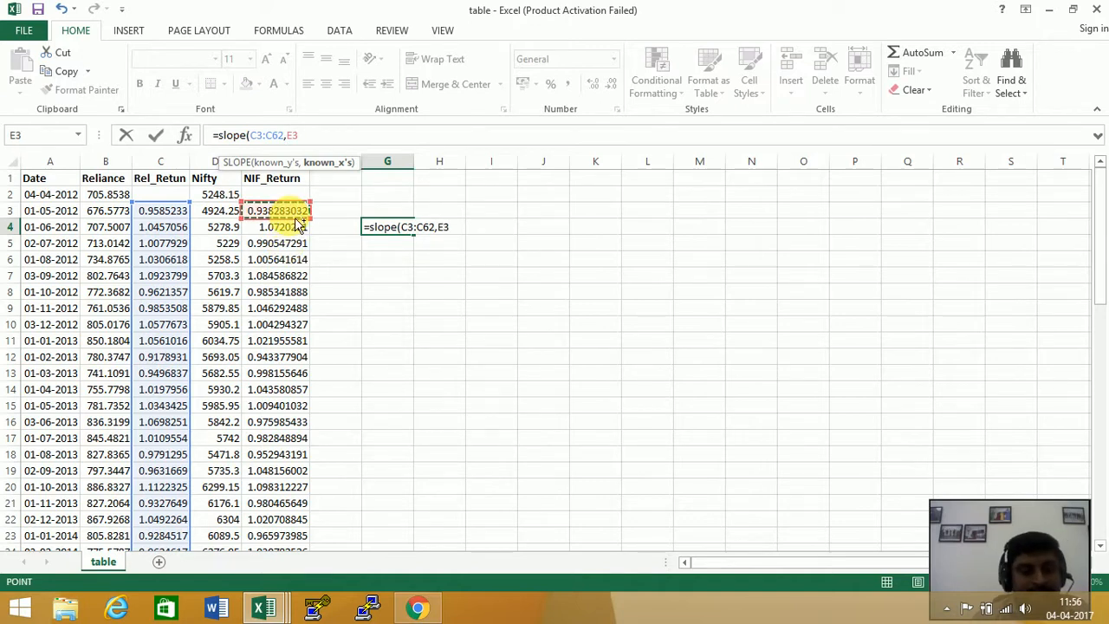
{"action": "key", "text": "ctrl+shift+Down"}
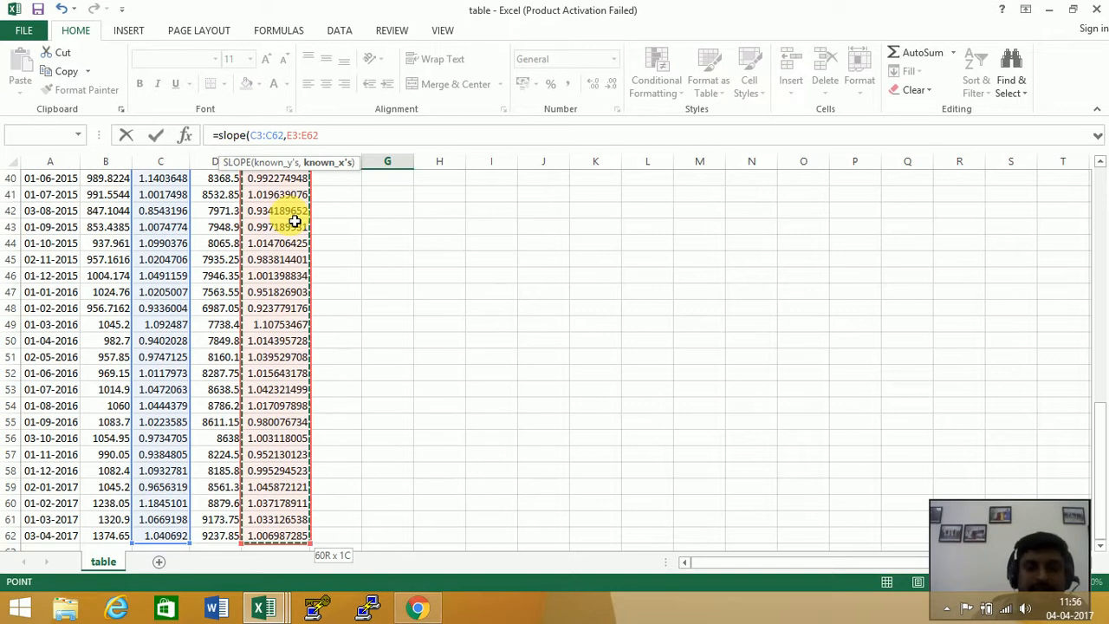
{"action": "type", "text": ")"}
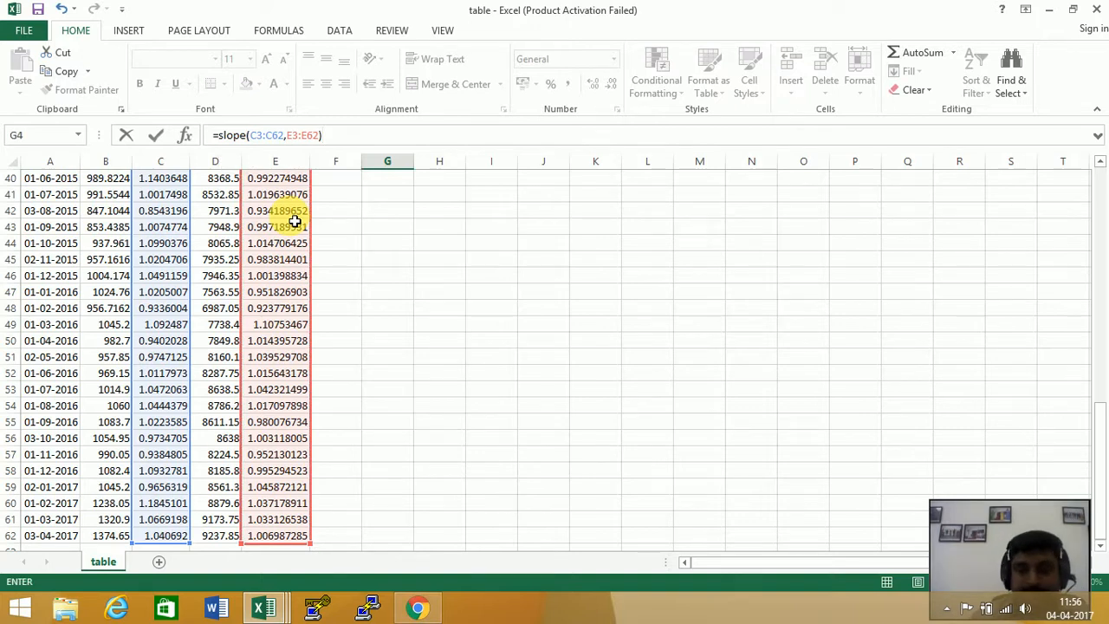
{"action": "key", "text": "Return"}
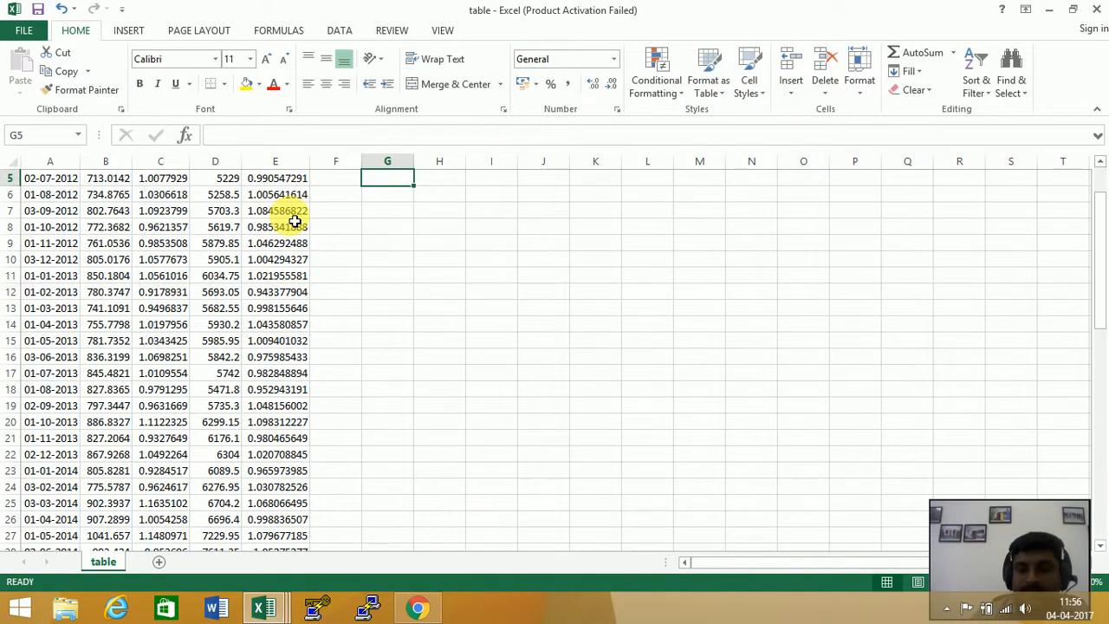
Step: Format the SLOPE result in G4 with font size 16, a yellow fill and bold text
{"action": "scroll", "coordinate": [294, 222], "scroll_direction": "up", "scroll_amount": 2}
{"action": "left_click", "coordinate": [385, 227]}
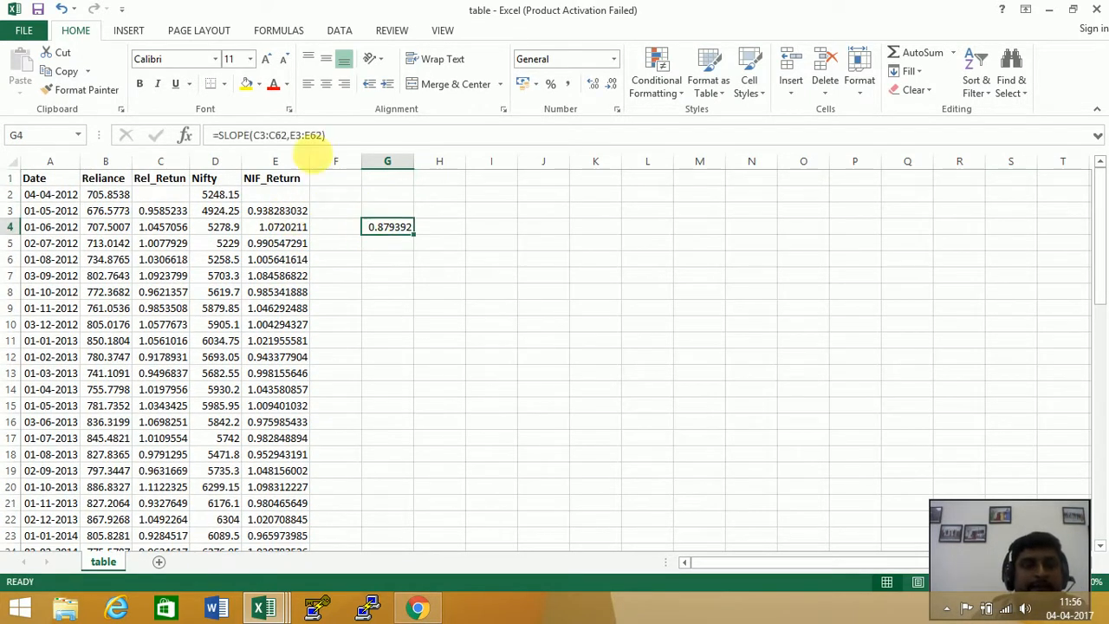
{"action": "left_click", "coordinate": [266, 60]}
{"action": "left_click", "coordinate": [266, 60]}
{"action": "left_click", "coordinate": [266, 60]}
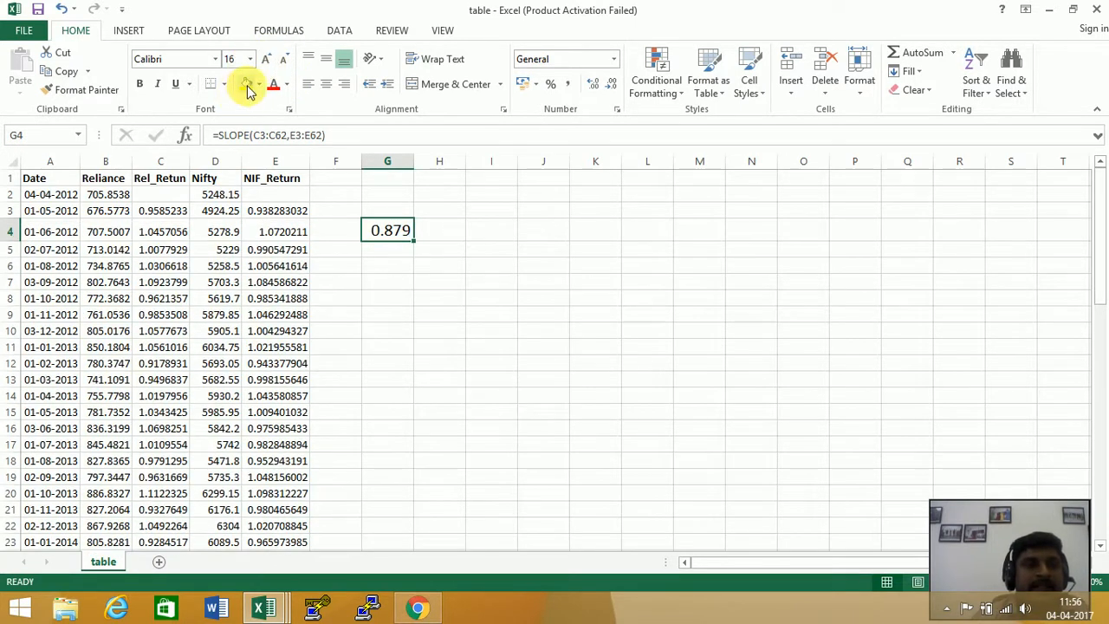
{"action": "left_click", "coordinate": [248, 87]}
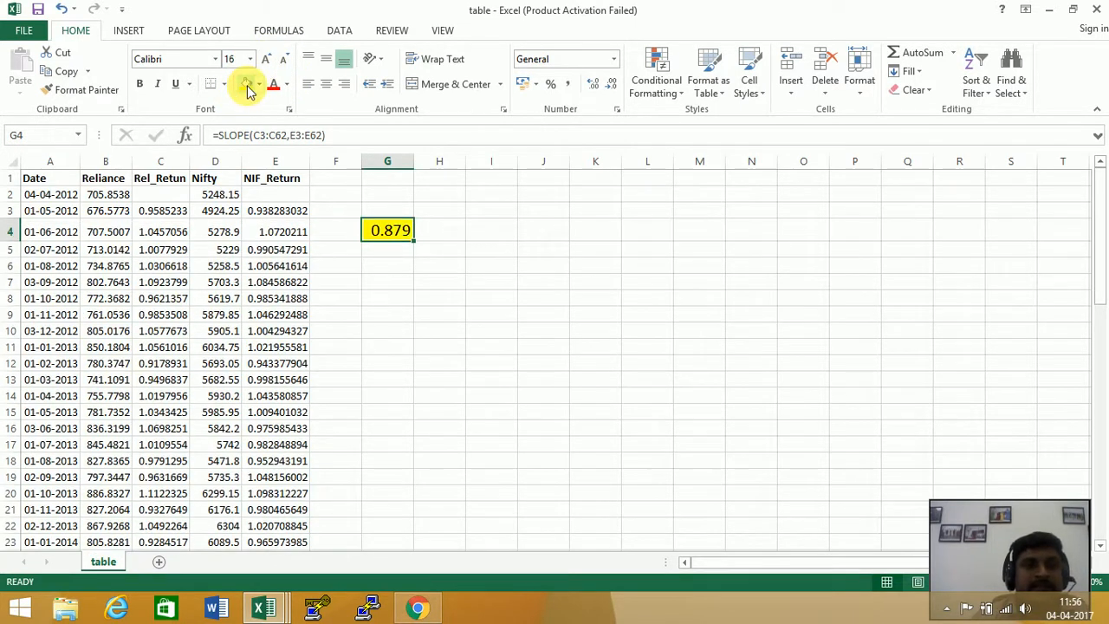
{"action": "left_click", "coordinate": [149, 83]}
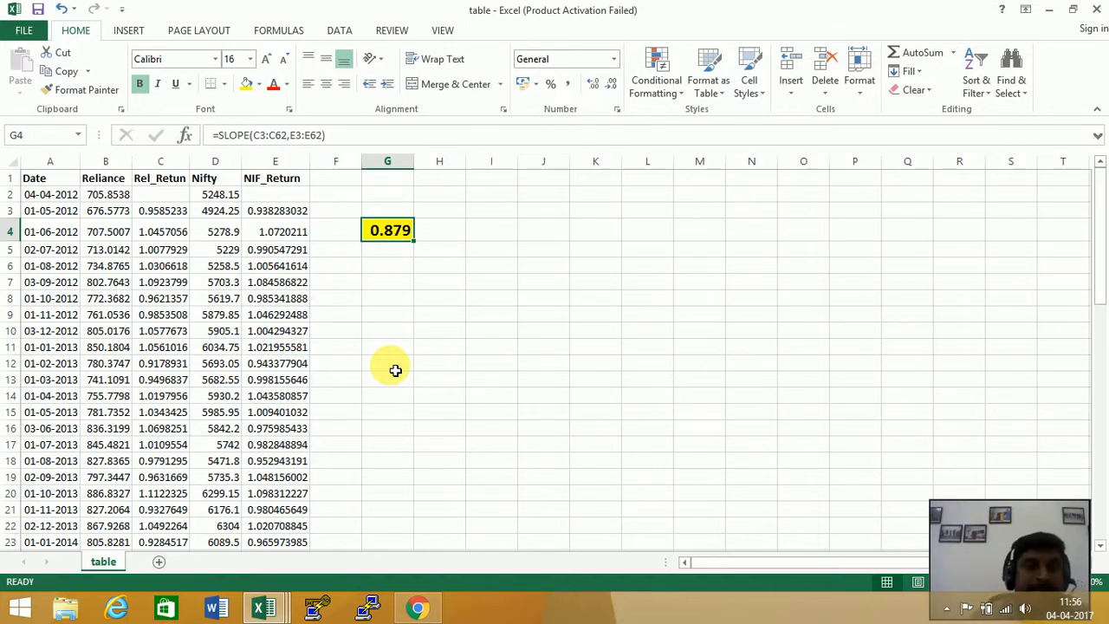
Step: Enable the Analysis ToolPak add-in through the Excel add-ins options
{"action": "left_click", "coordinate": [535, 234]}
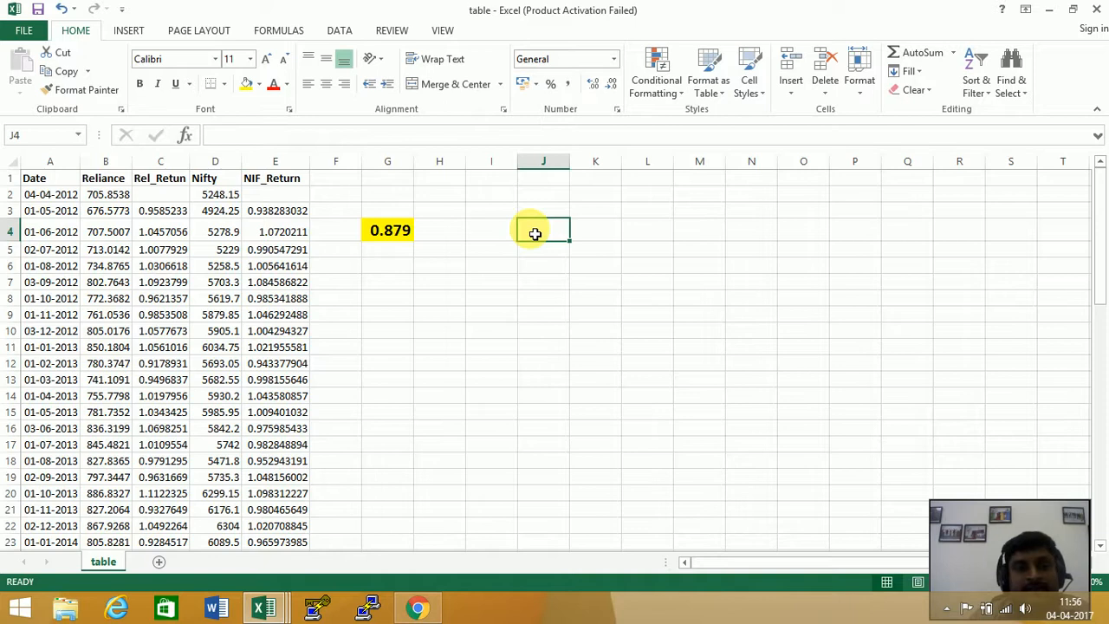
{"action": "left_click", "coordinate": [348, 33]}
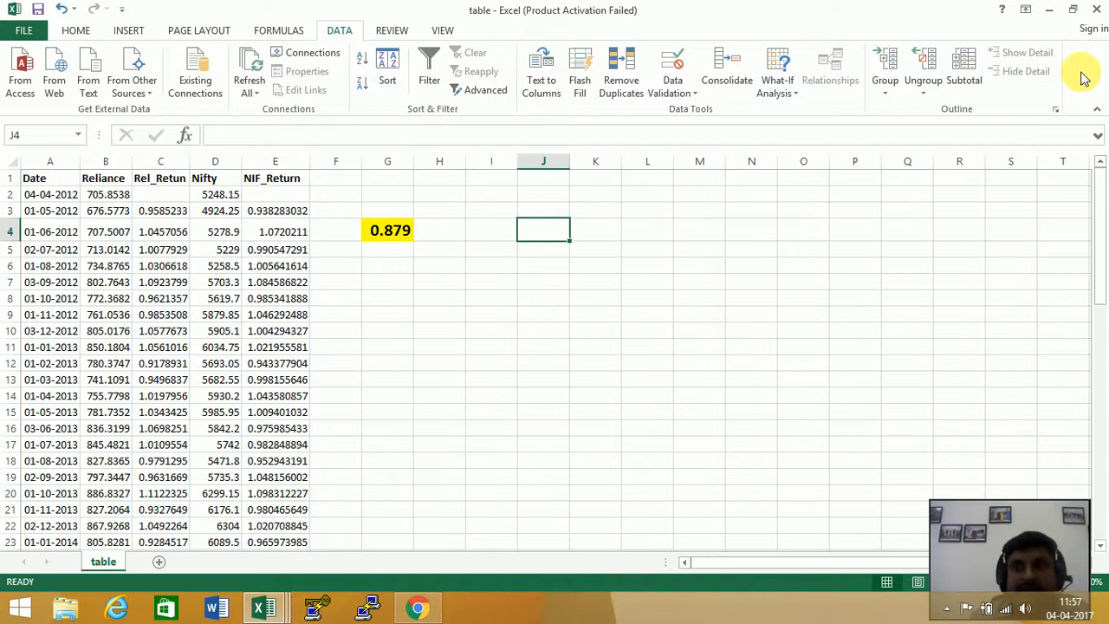
{"action": "left_click", "coordinate": [28, 39]}
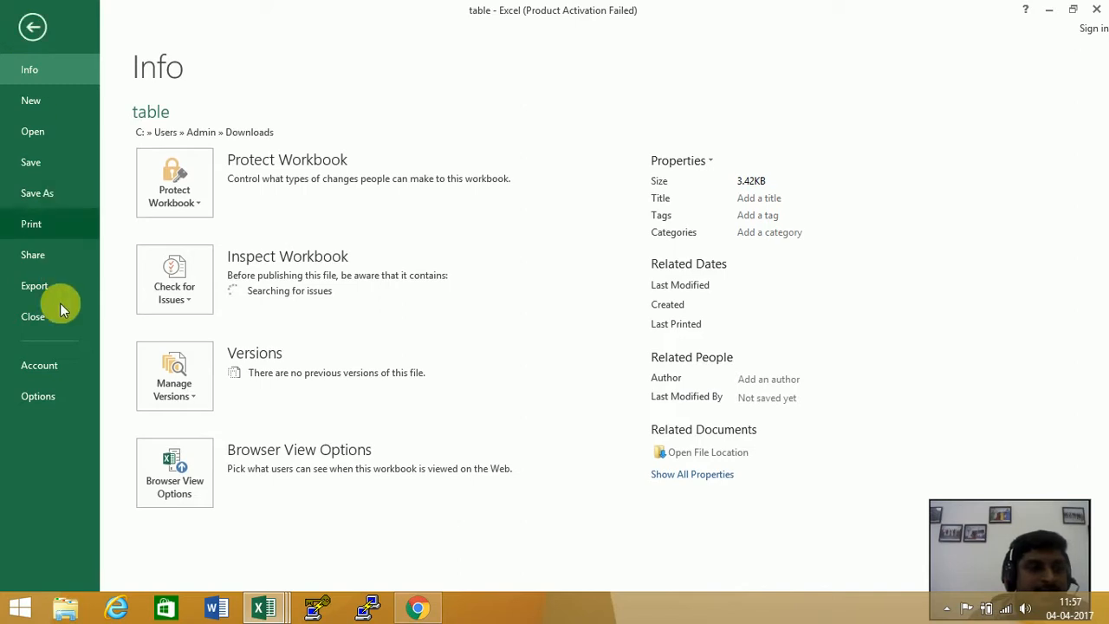
{"action": "left_click", "coordinate": [52, 400]}
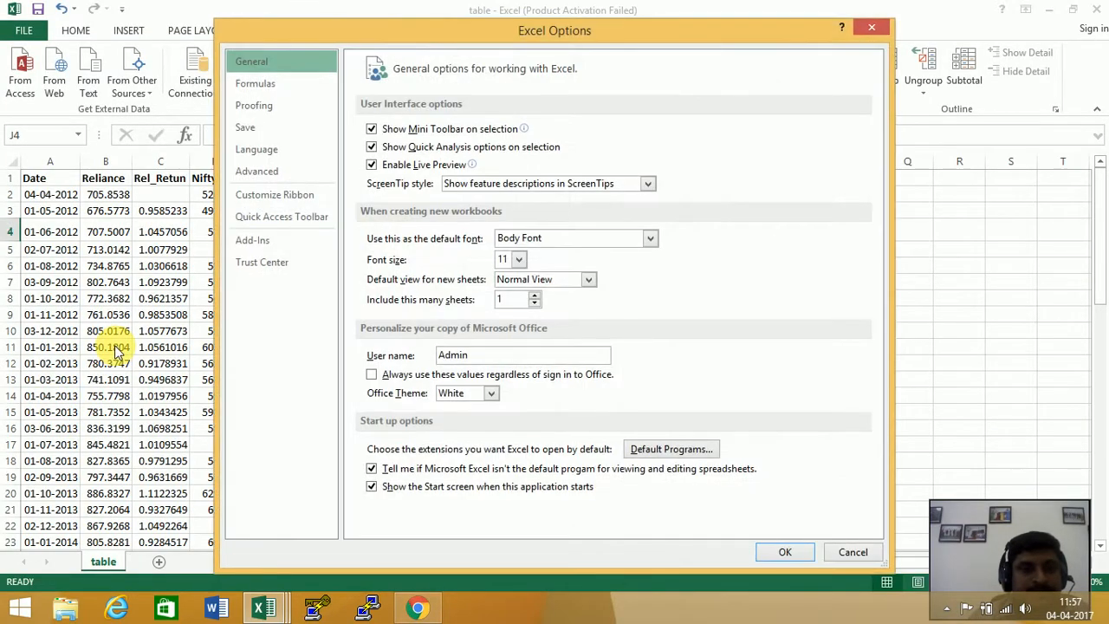
{"action": "left_click", "coordinate": [256, 238]}
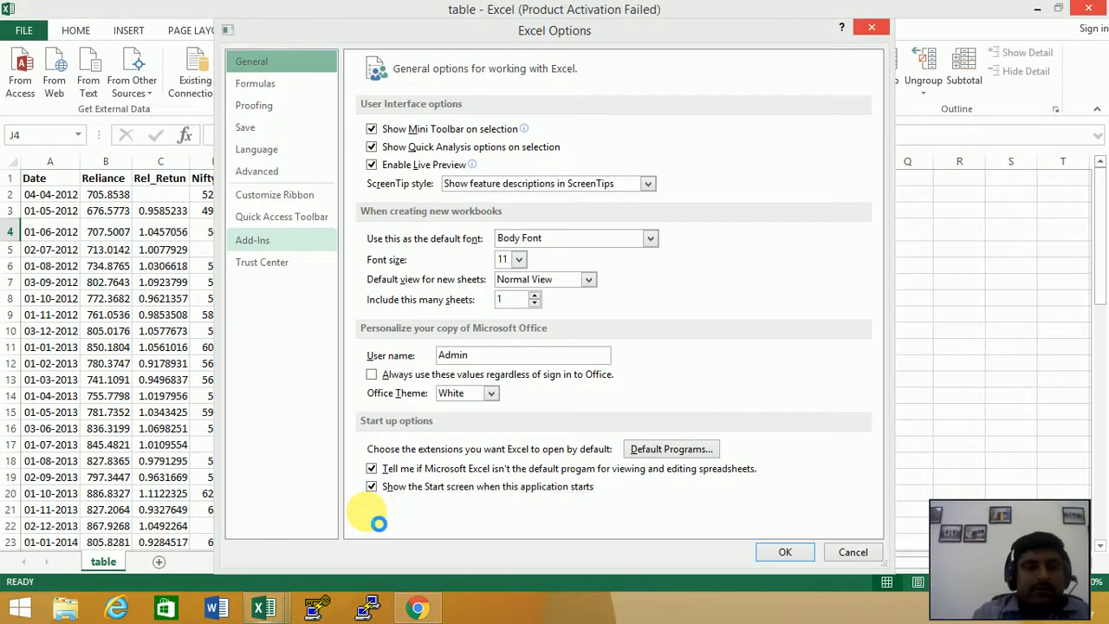
{"action": "left_click", "coordinate": [281, 248]}
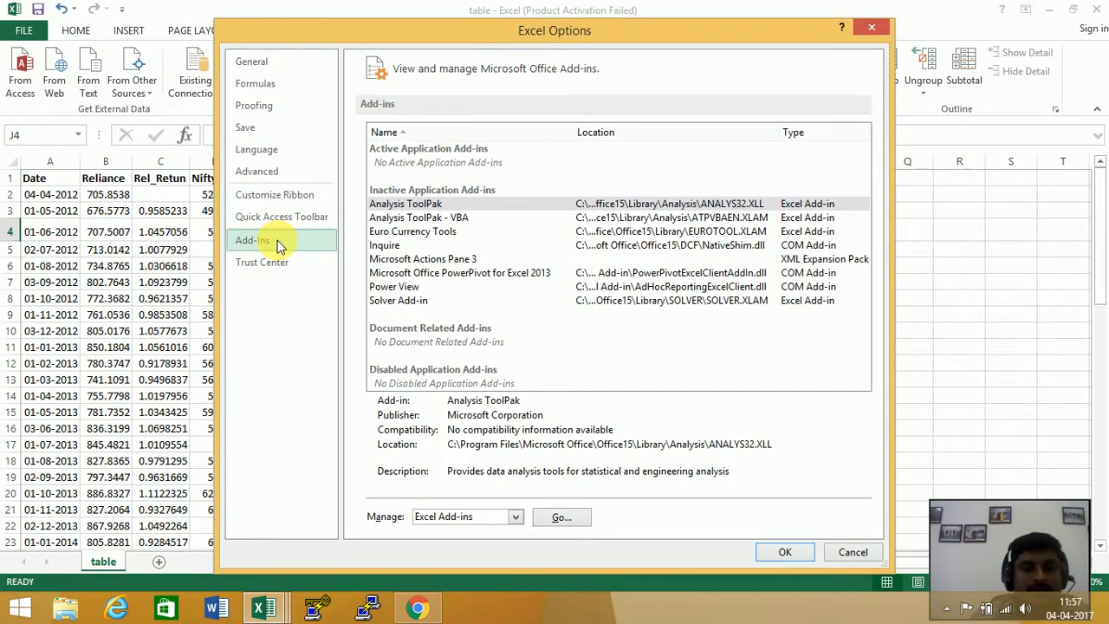
{"action": "left_click", "coordinate": [388, 205]}
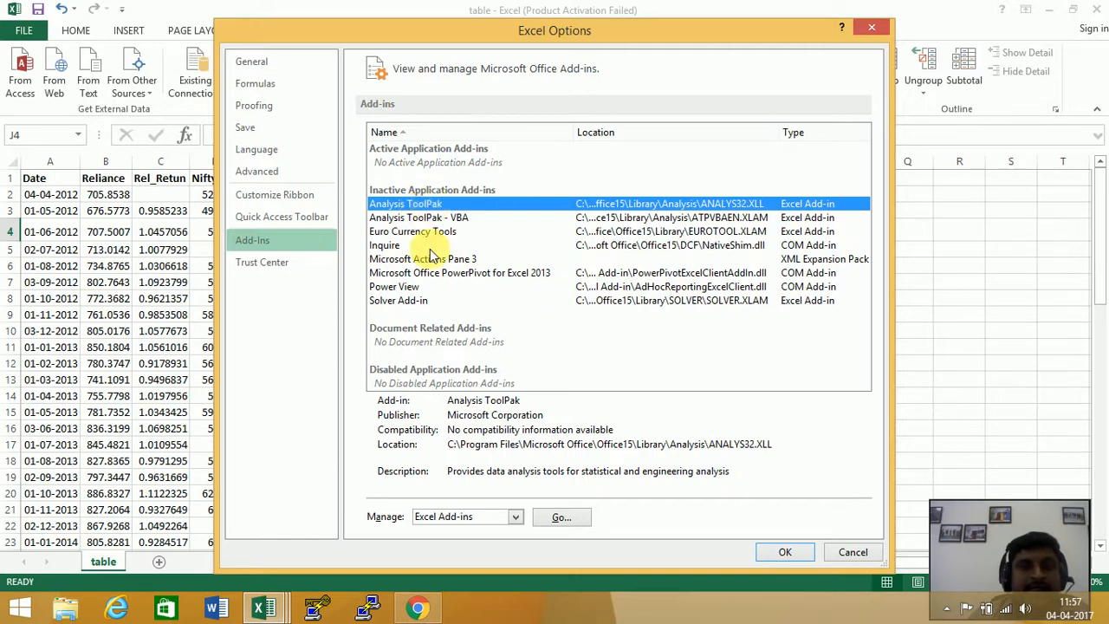
{"action": "left_click", "coordinate": [582, 516]}
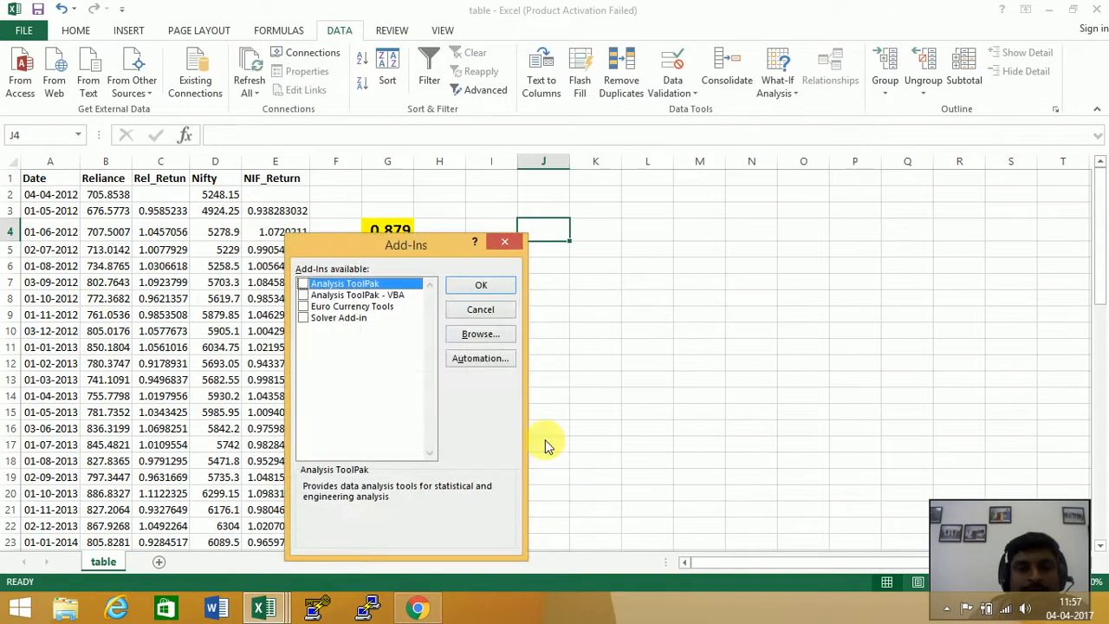
{"action": "left_click", "coordinate": [303, 283]}
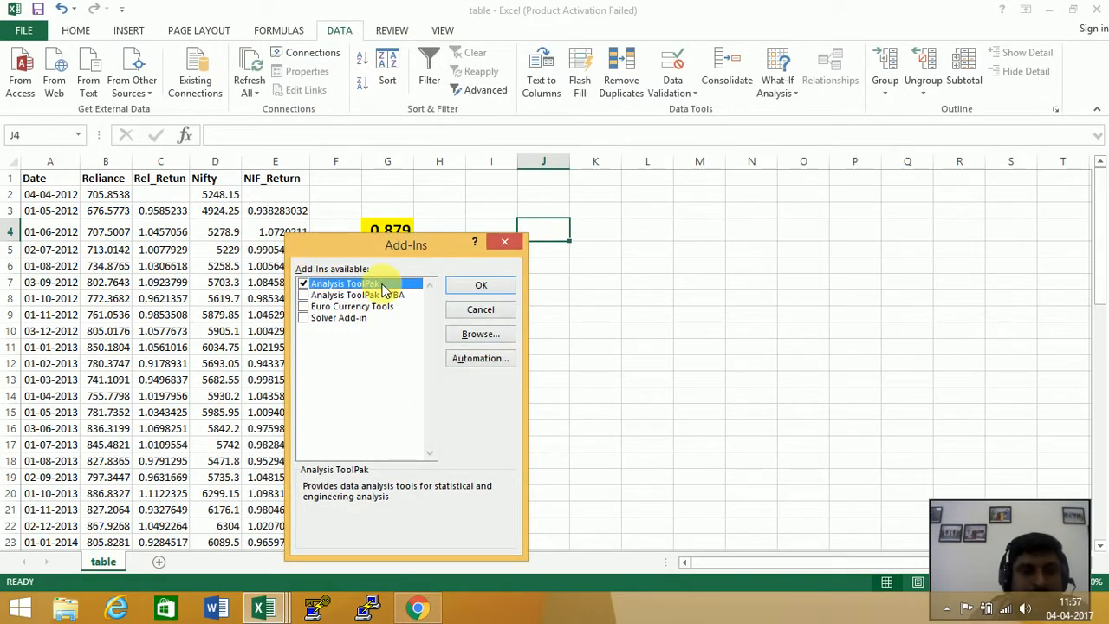
{"action": "left_click", "coordinate": [479, 286]}
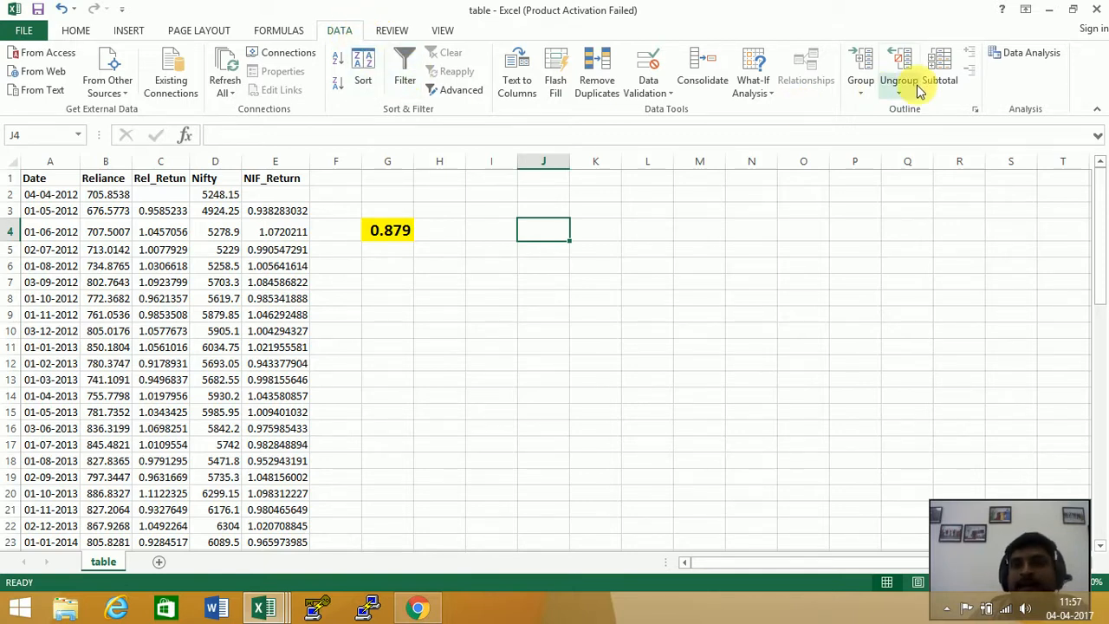
Step: Open the Regression tool from the Data Analysis tools, keeping the dialog clear of the data columns
{"action": "left_click", "coordinate": [1016, 62]}
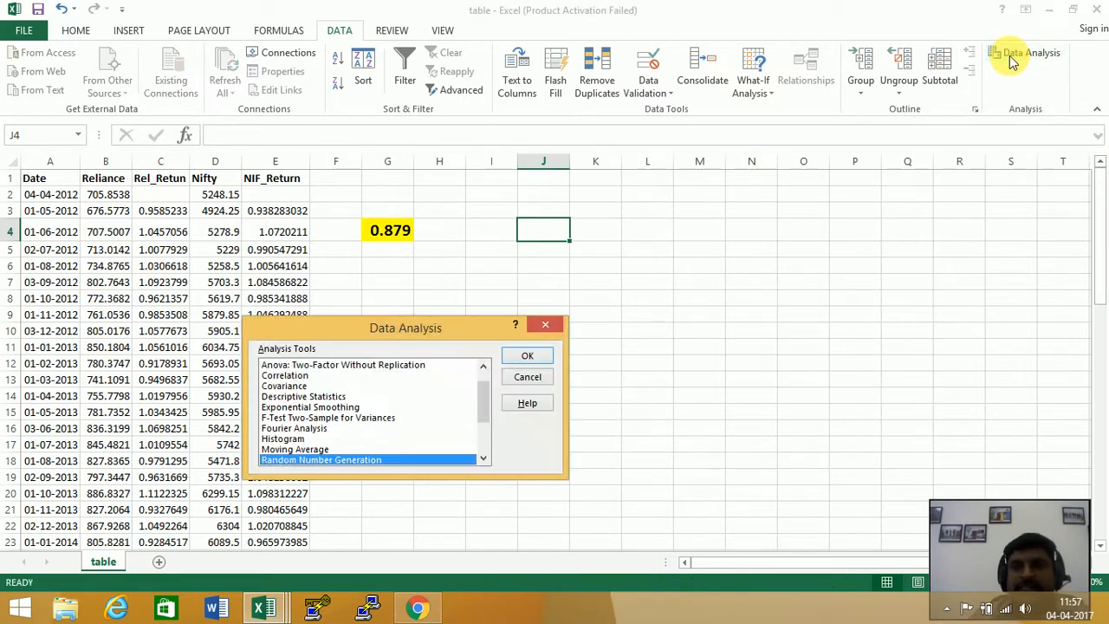
{"action": "left_click_drag", "start_coordinate": [463, 262], "coordinate": [669, 232]}
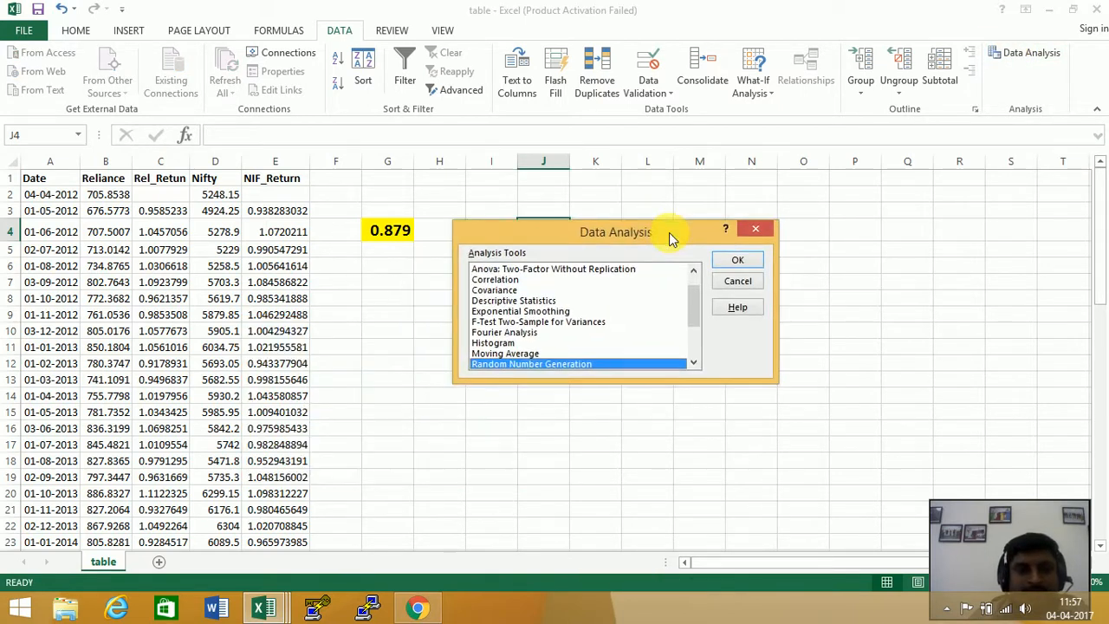
{"action": "left_click", "coordinate": [554, 269]}
{"action": "left_click", "coordinate": [520, 279]}
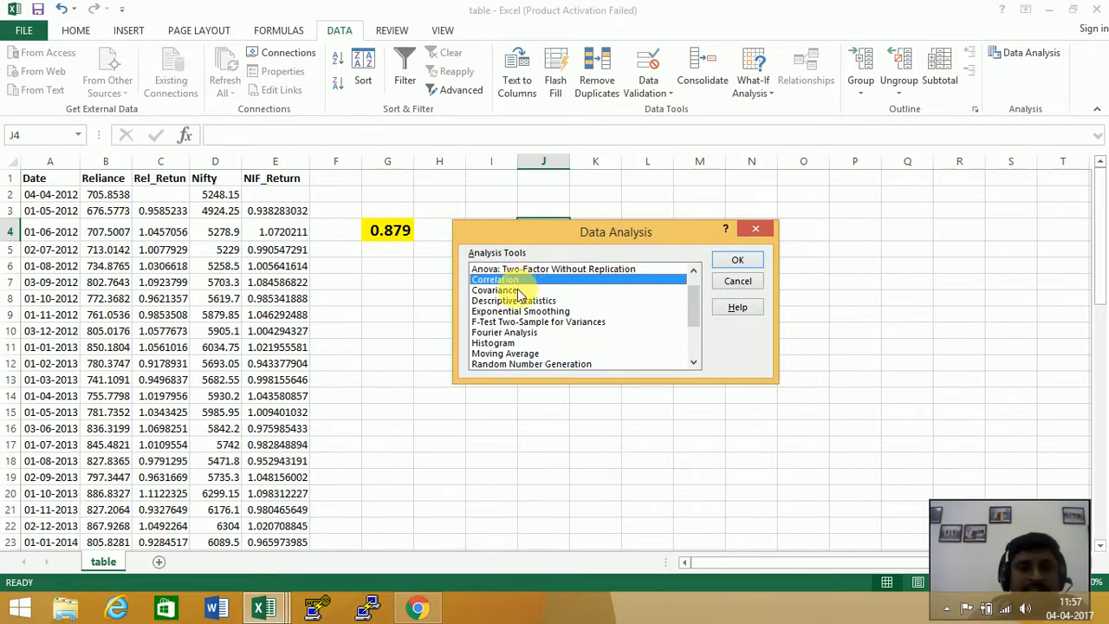
{"action": "left_click", "coordinate": [517, 292]}
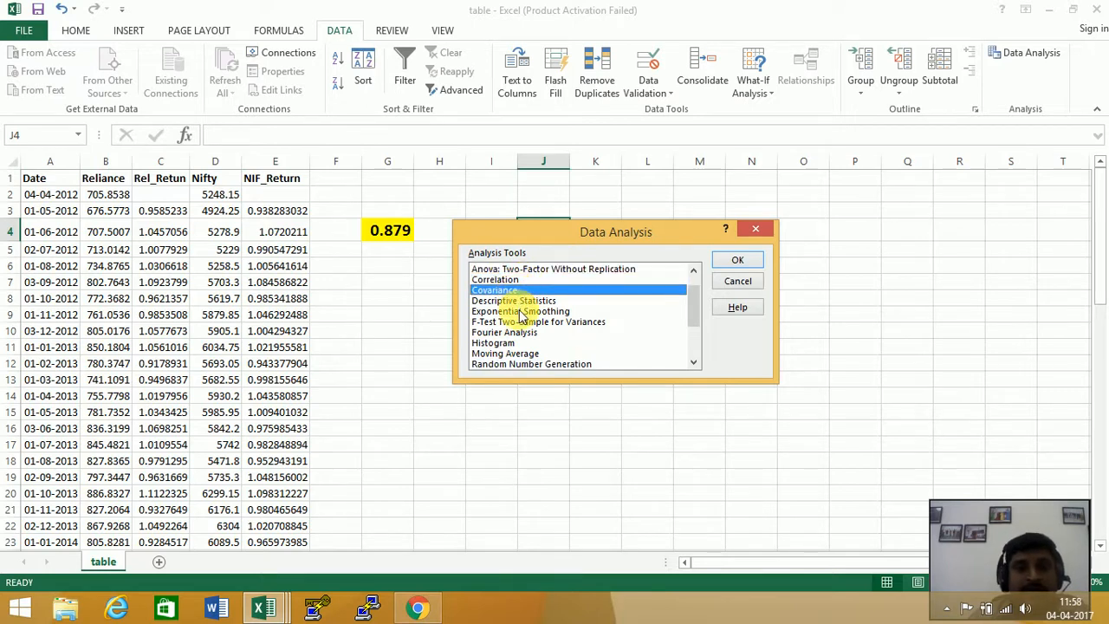
{"action": "left_click", "coordinate": [526, 312]}
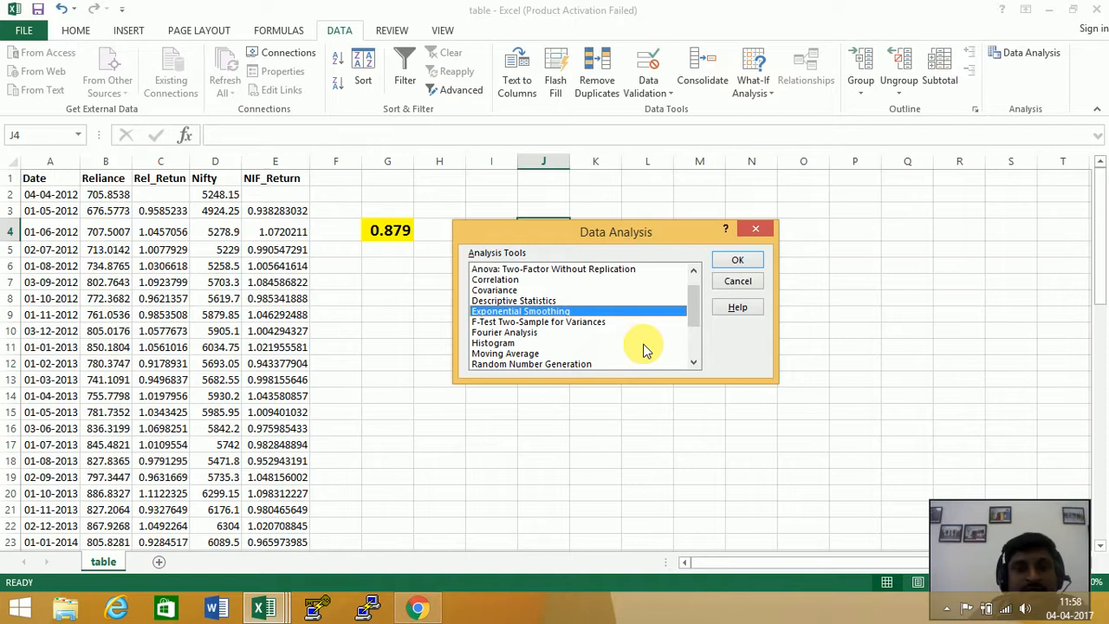
{"action": "left_click", "coordinate": [694, 363]}
{"action": "left_click", "coordinate": [693, 363]}
{"action": "left_click", "coordinate": [693, 363]}
{"action": "left_click", "coordinate": [693, 363]}
{"action": "left_click", "coordinate": [694, 363]}
{"action": "left_click", "coordinate": [524, 332]}
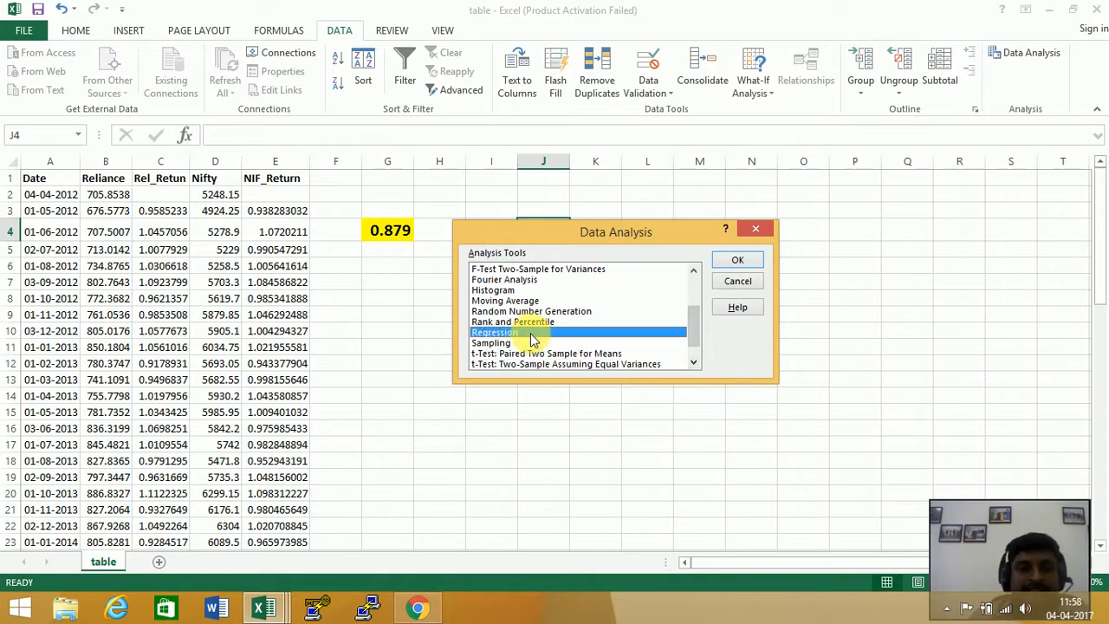
{"action": "left_click_drag", "start_coordinate": [590, 236], "coordinate": [683, 208]}
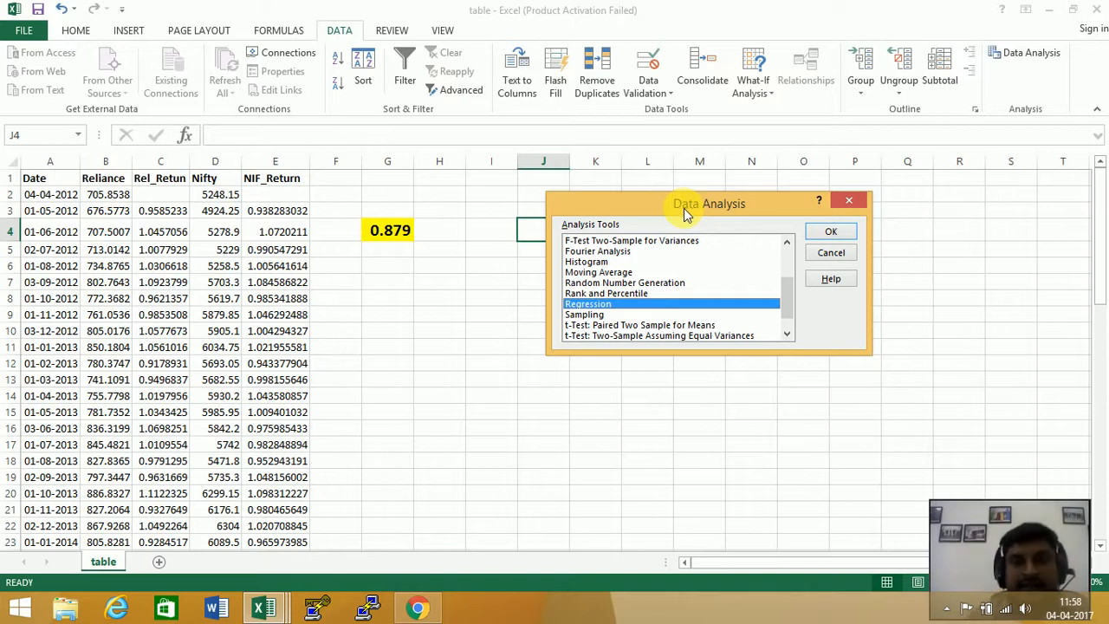
{"action": "double_click", "coordinate": [635, 306]}
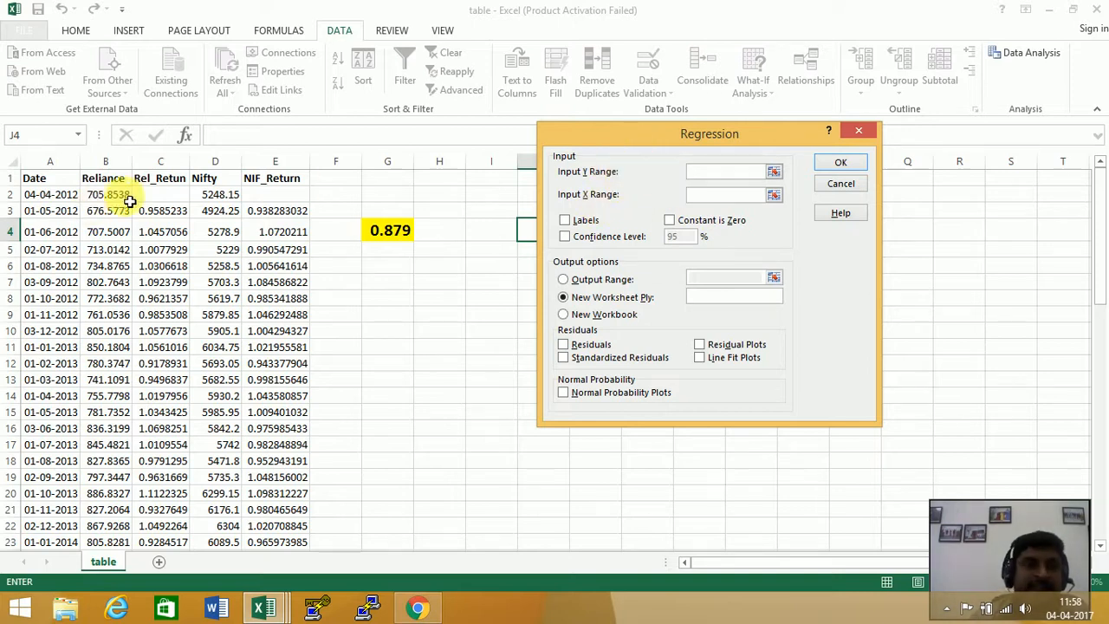
Step: Set the regression's Y range to the Reliance returns in C3:C62 and its X range to the Nifty returns in E3:E62
{"action": "left_click", "coordinate": [156, 211]}
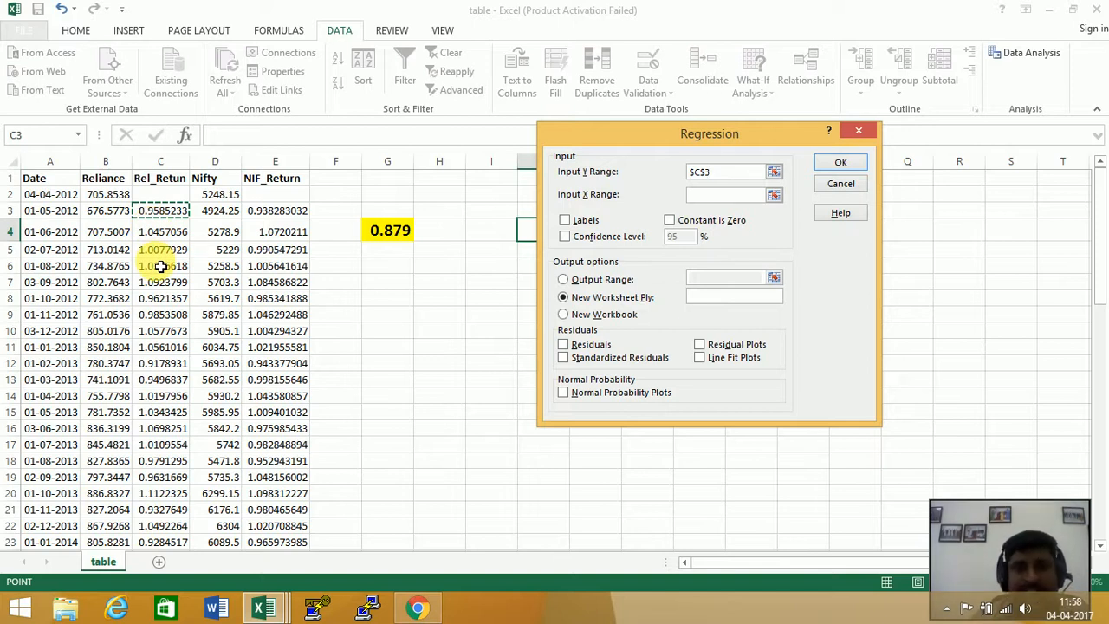
{"action": "key", "text": "ctrl+shift+Down"}
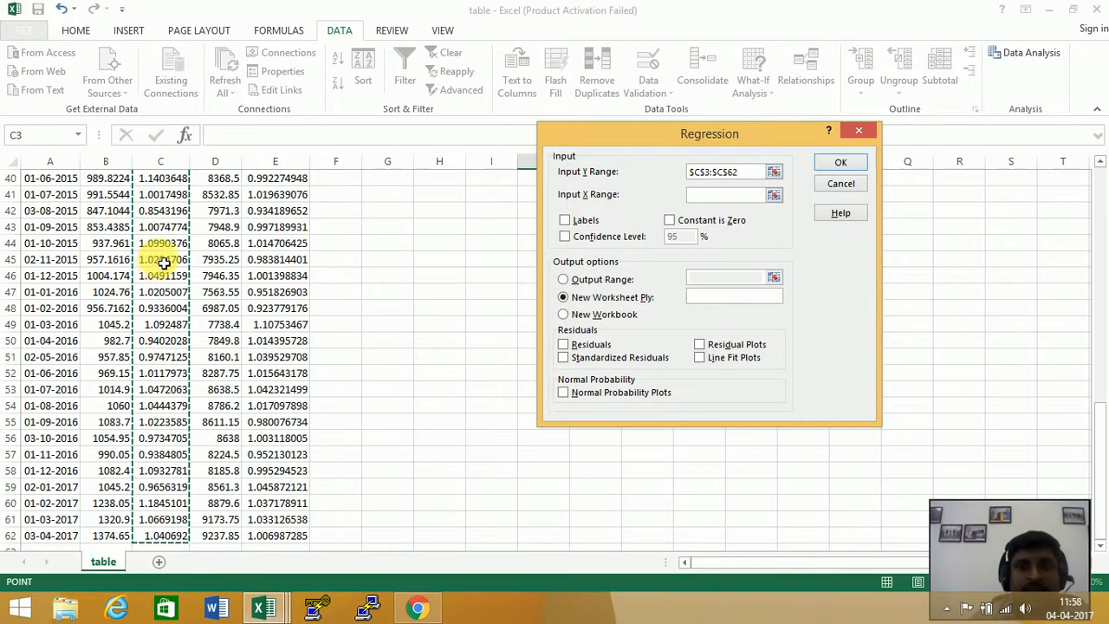
{"action": "left_click", "coordinate": [700, 194]}
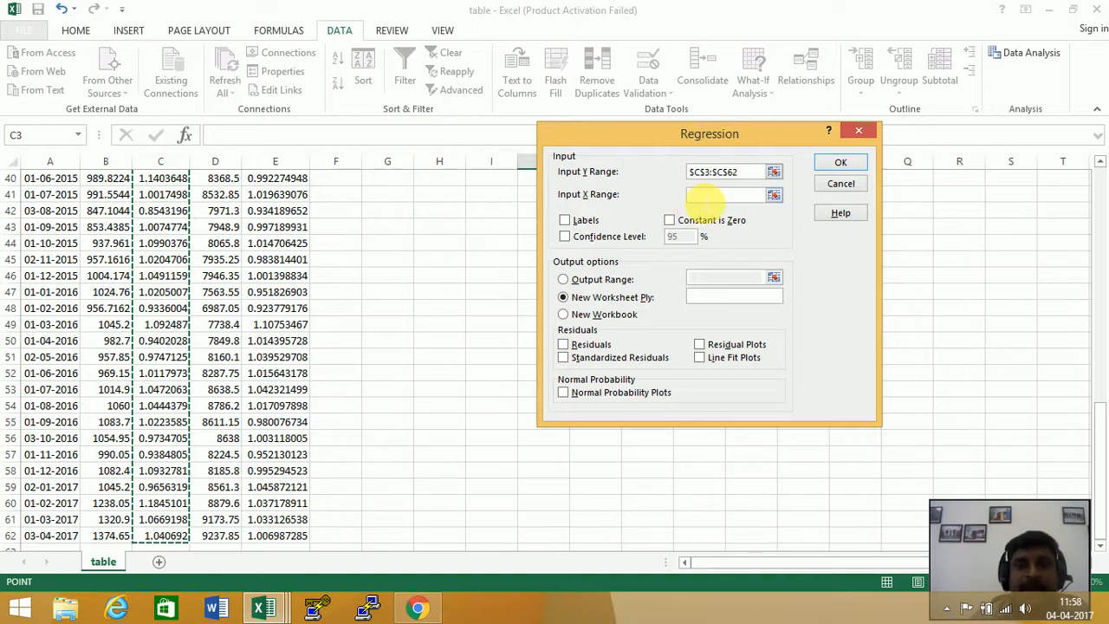
{"action": "left_click", "coordinate": [705, 200]}
{"action": "left_click_drag", "start_coordinate": [1101, 477], "coordinate": [1101, 178]}
{"action": "left_click", "coordinate": [303, 211]}
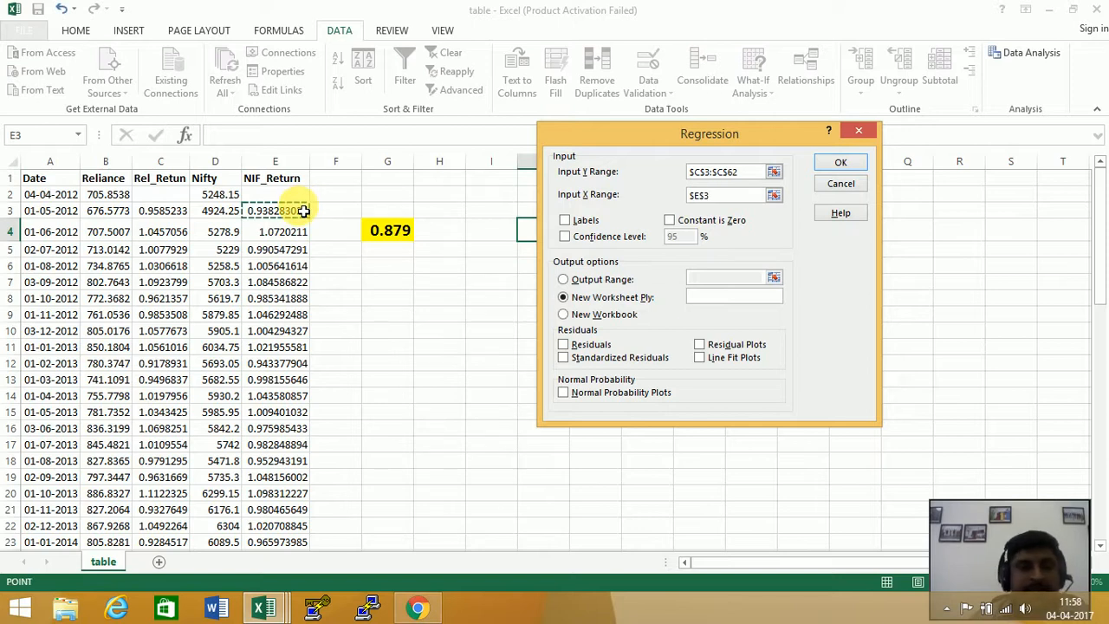
{"action": "key", "text": "ctrl+shift+Down"}
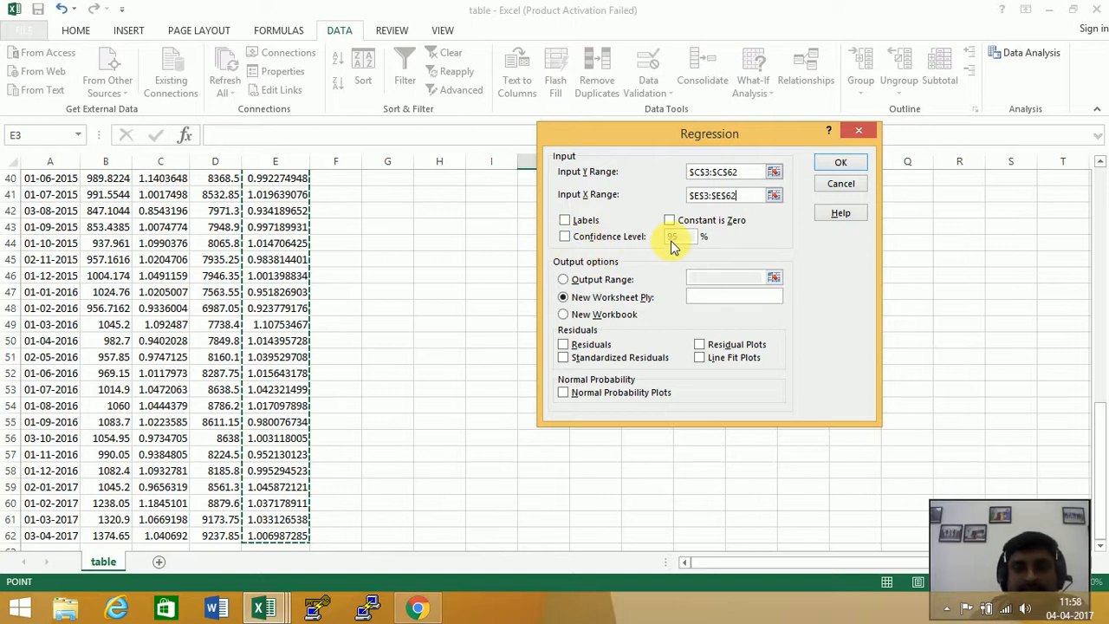
Step: Set the regression's output range to cell J4 on the current sheet and run the regression
{"action": "left_click", "coordinate": [586, 283]}
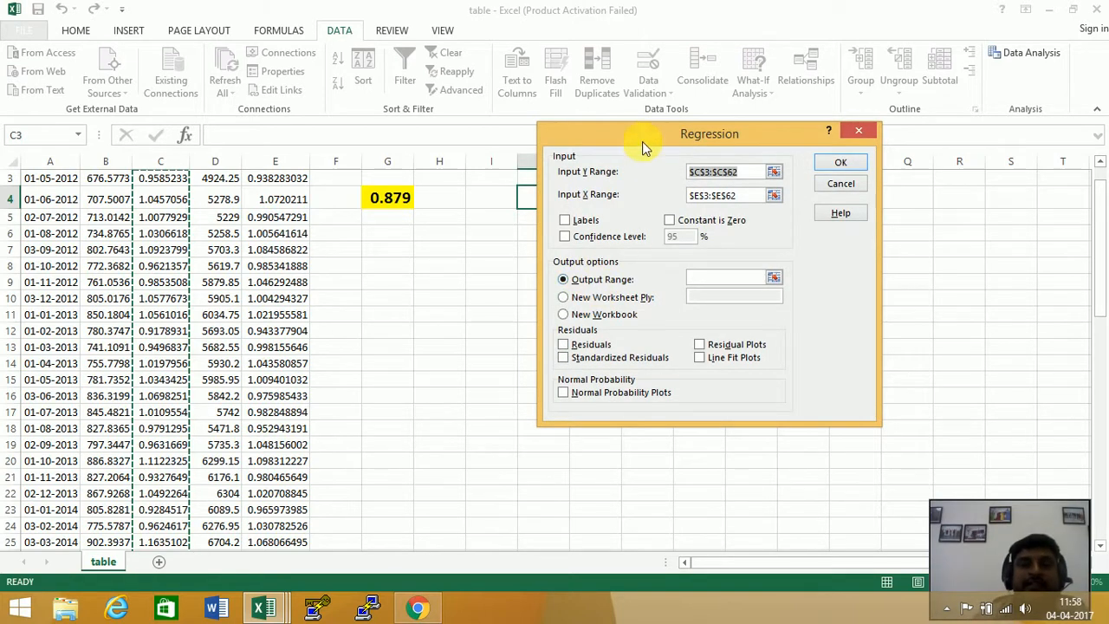
{"action": "left_click_drag", "start_coordinate": [644, 139], "coordinate": [121, 154]}
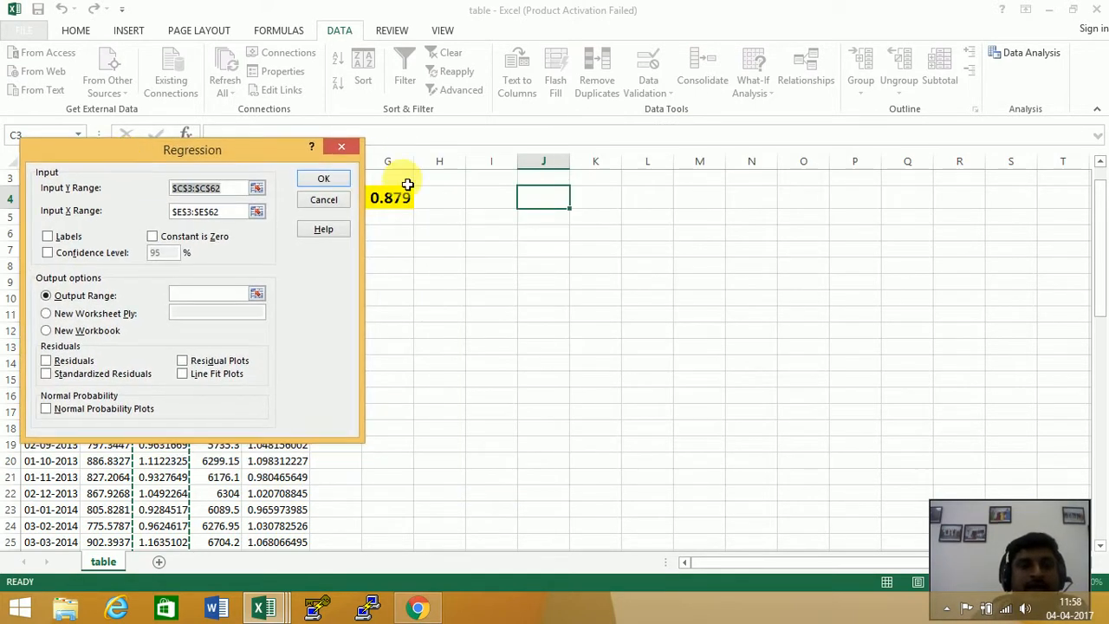
{"action": "left_click", "coordinate": [241, 295]}
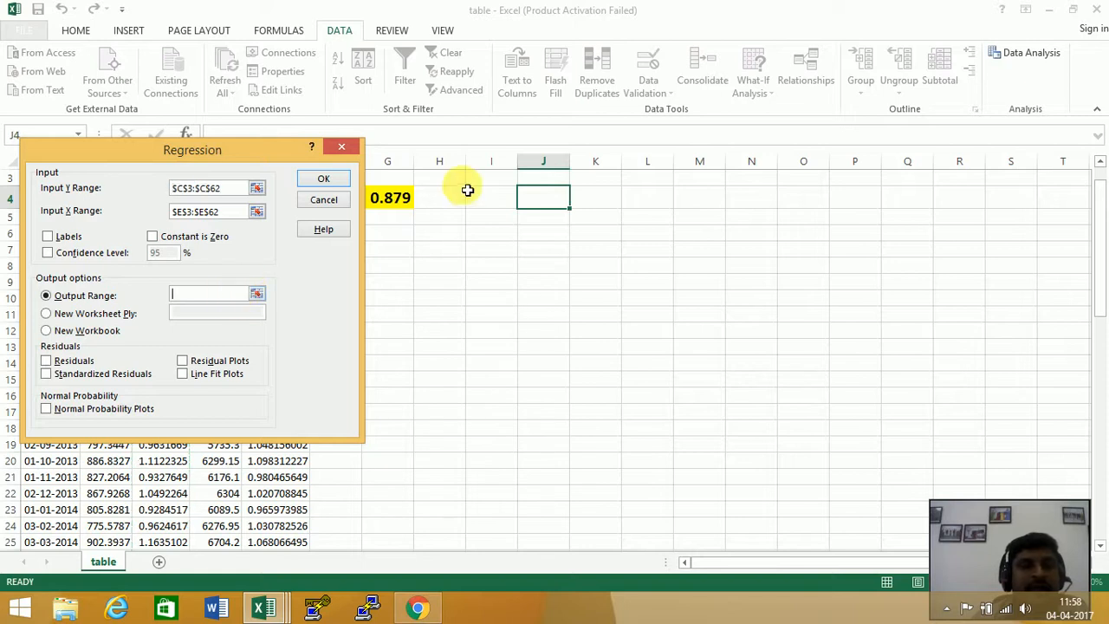
{"action": "left_click", "coordinate": [529, 207]}
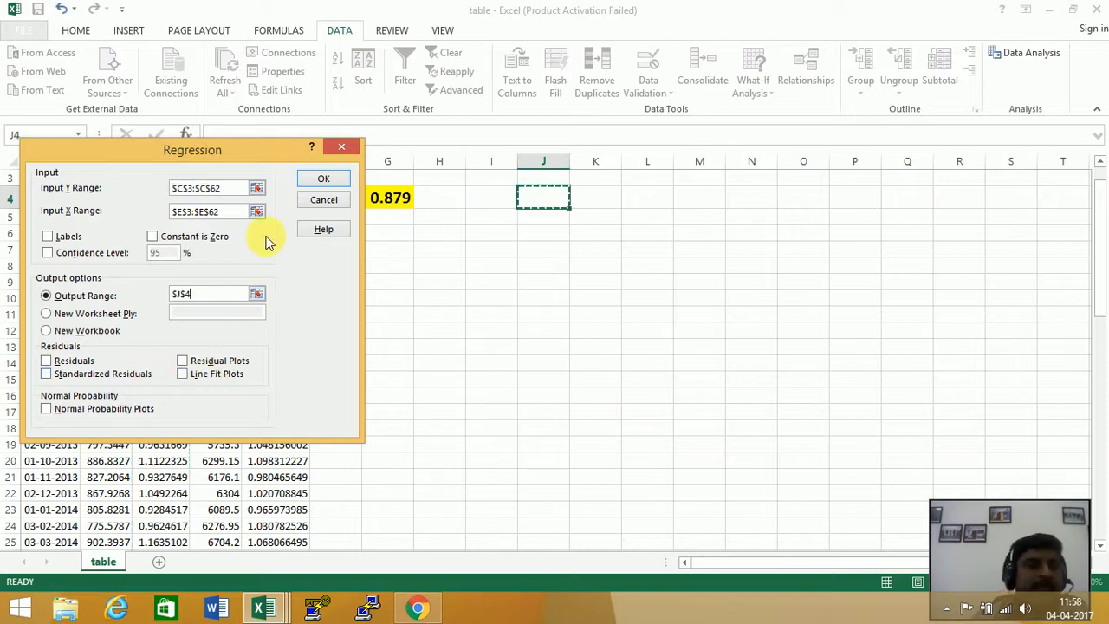
{"action": "left_click", "coordinate": [321, 174]}
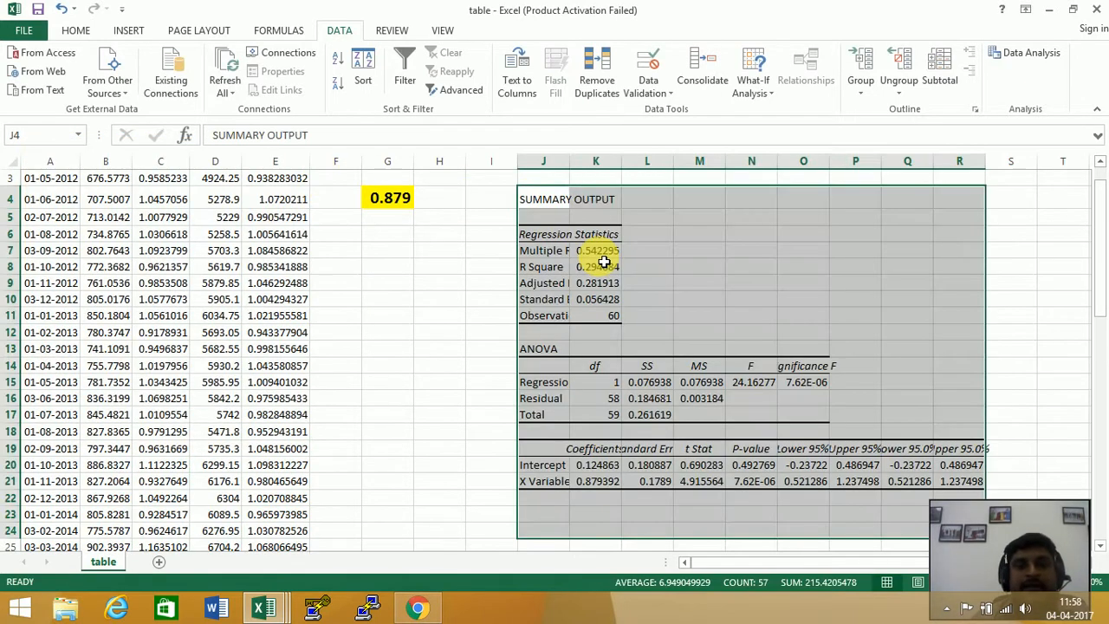
Step: Delete the empty column I before the regression output and auto-fit the column holding the output's labels
{"action": "left_click", "coordinate": [492, 162]}
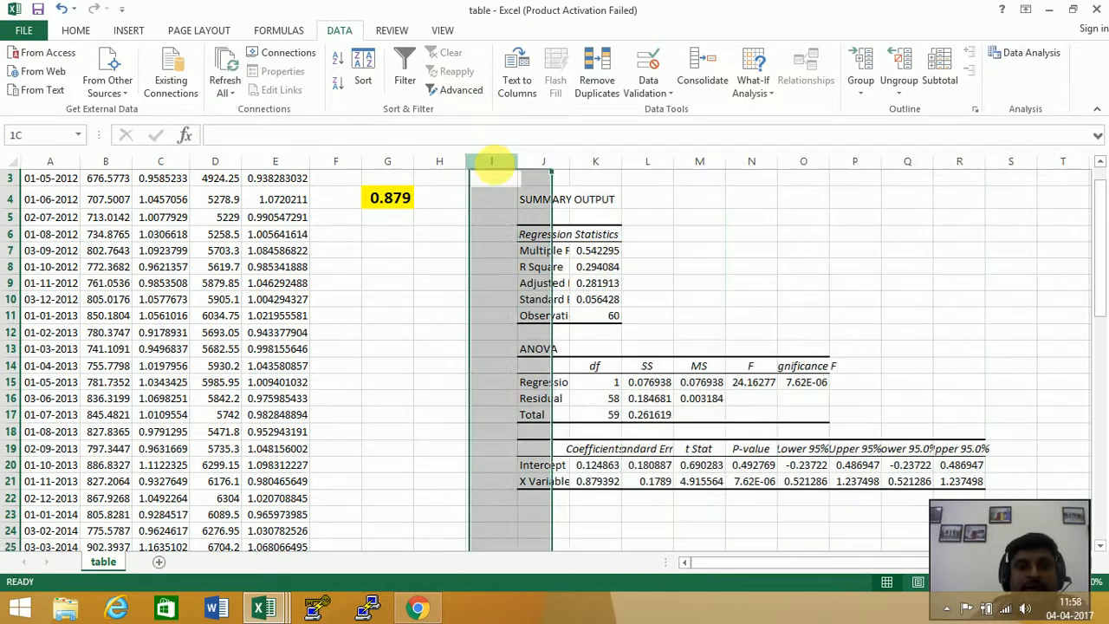
{"action": "right_click", "coordinate": [496, 167]}
{"action": "left_click", "coordinate": [536, 297]}
{"action": "left_click", "coordinate": [596, 267]}
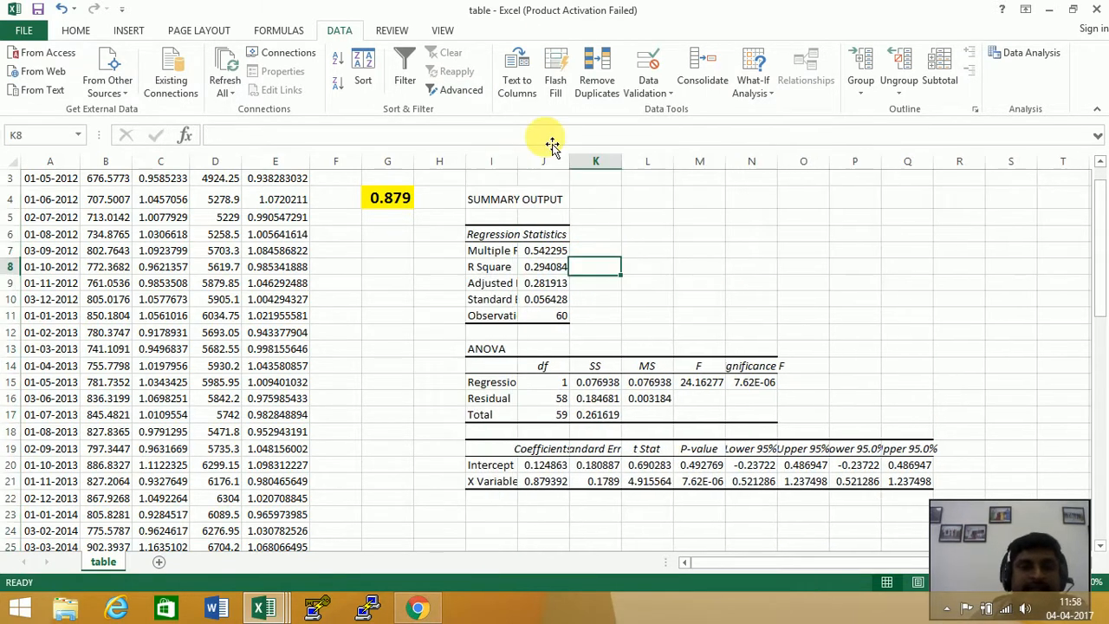
{"action": "double_click", "coordinate": [518, 169]}
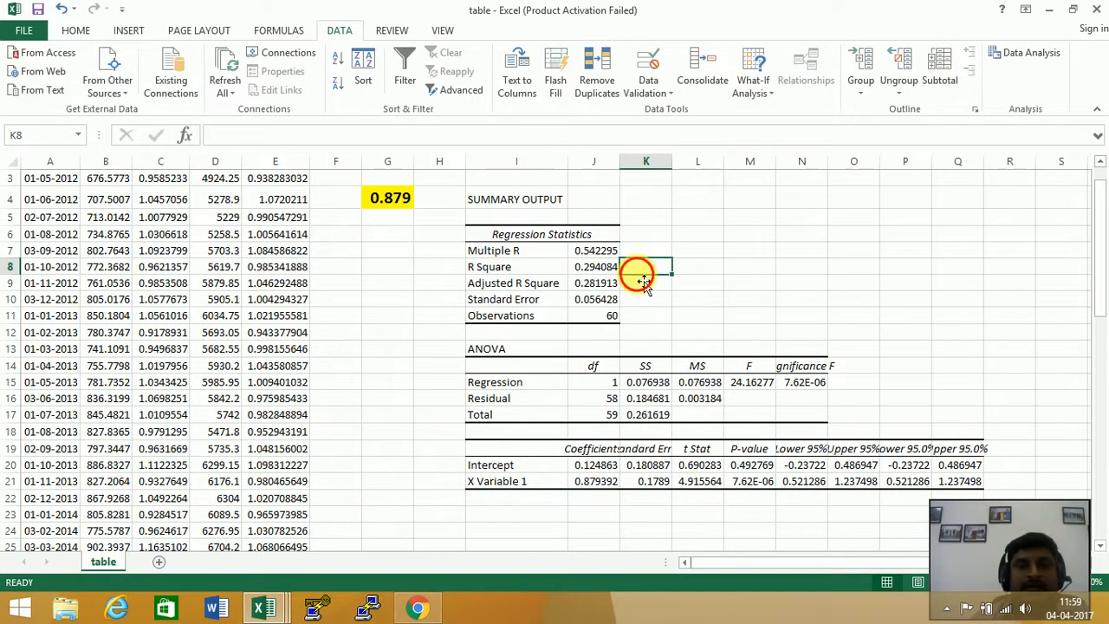
Step: Format the Multiple R and R Square labels and values in I7:J8 as bold with a yellow fill
{"action": "left_click", "coordinate": [405, 201]}
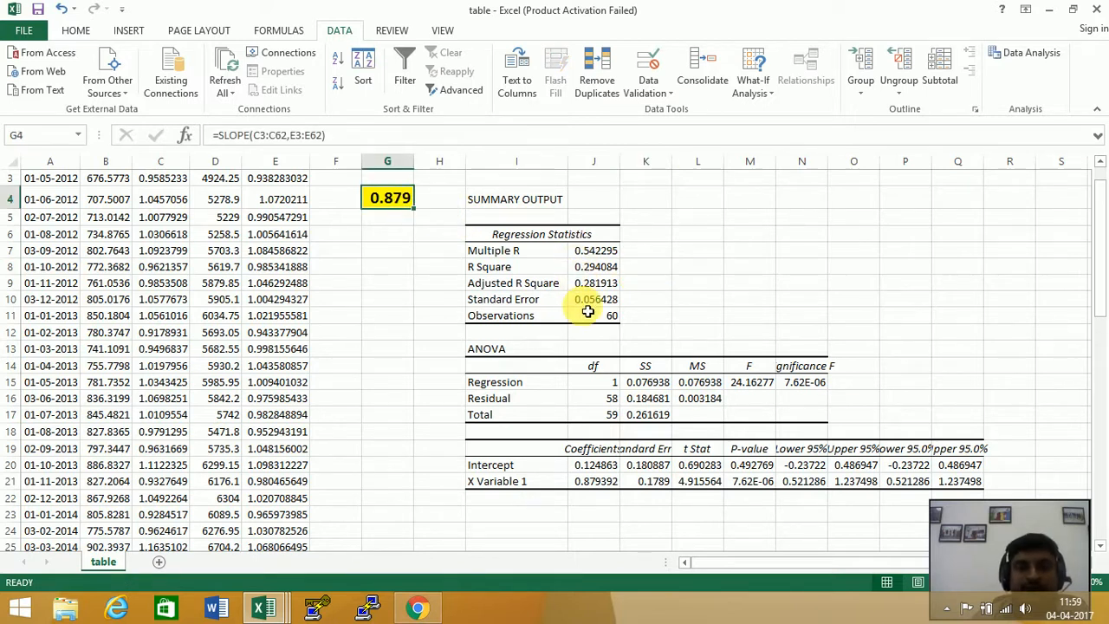
{"action": "left_click_drag", "start_coordinate": [565, 251], "coordinate": [583, 267]}
{"action": "key", "text": "ctrl+b"}
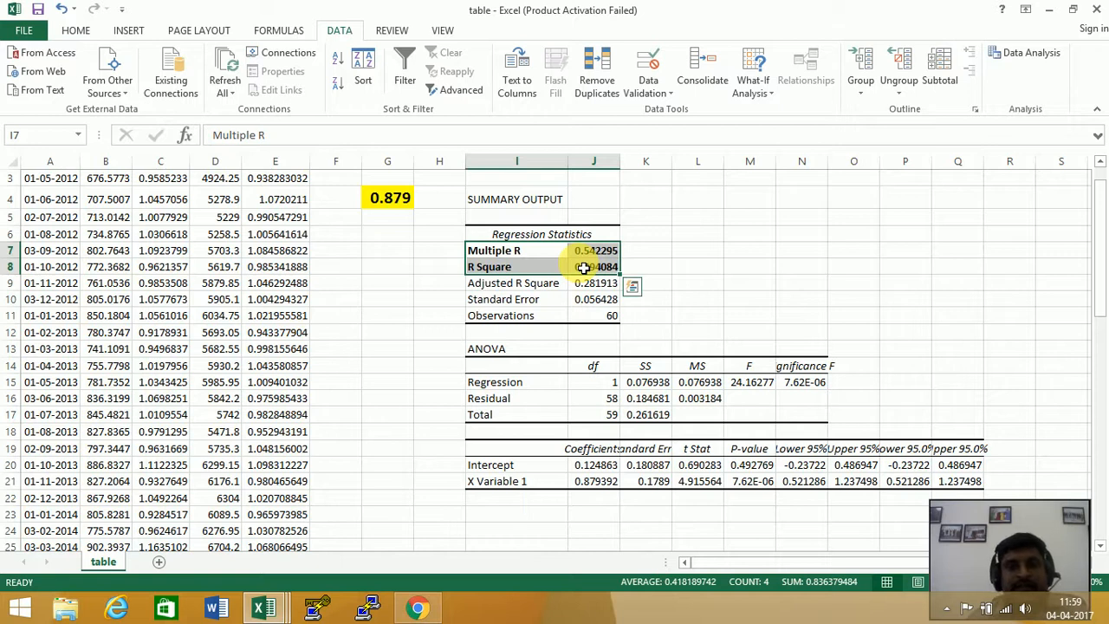
{"action": "left_click", "coordinate": [75, 31]}
{"action": "left_click", "coordinate": [246, 83]}
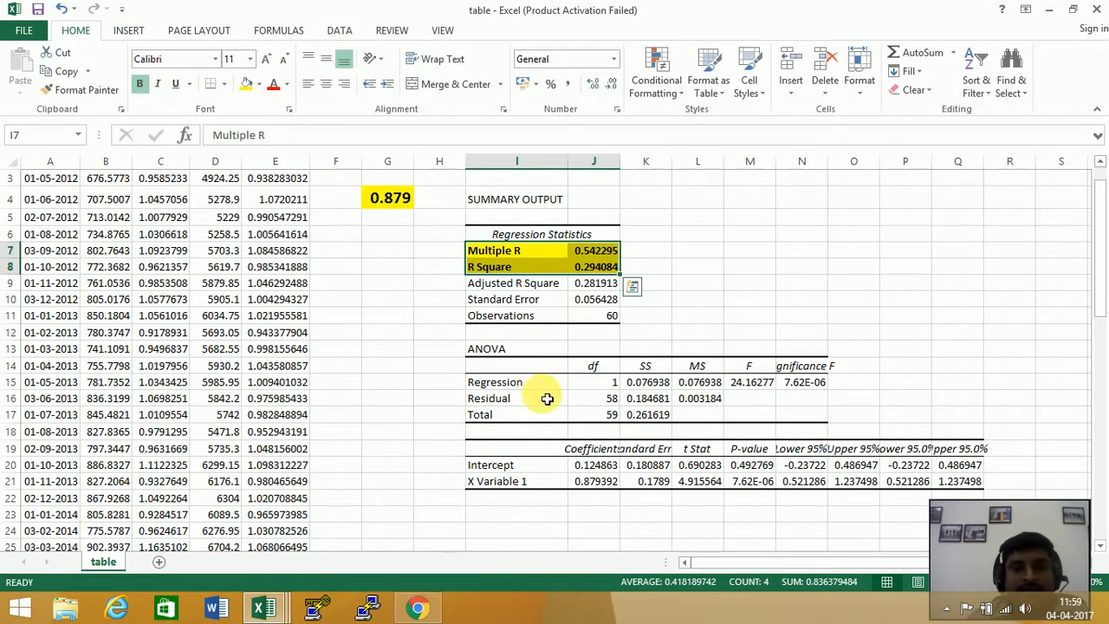
Step: Format the Significance F value, both coefficients and the P-value of X Variable 1 as bold with a yellow fill
{"action": "left_click", "coordinate": [797, 386]}
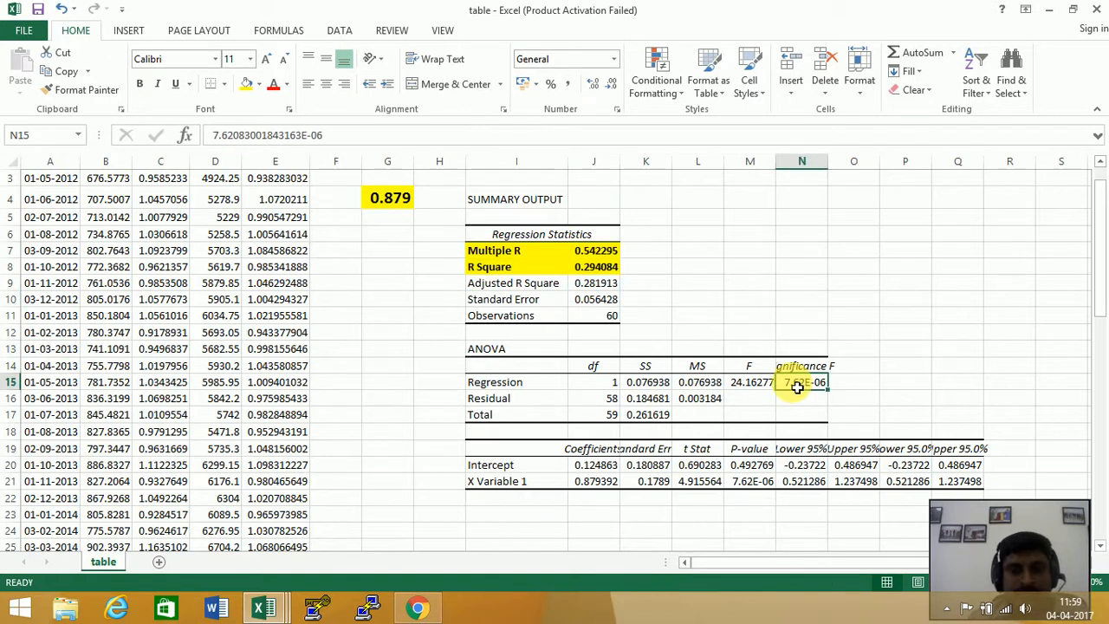
{"action": "key", "text": "ctrl+b"}
{"action": "left_click", "coordinate": [247, 84]}
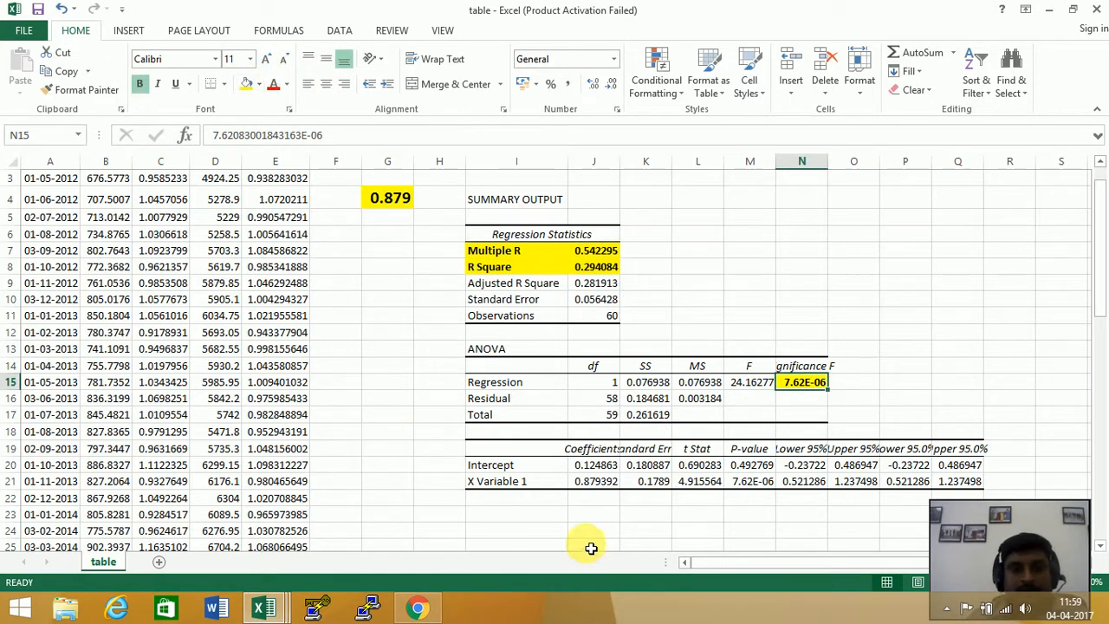
{"action": "left_click_drag", "start_coordinate": [595, 465], "coordinate": [598, 482]}
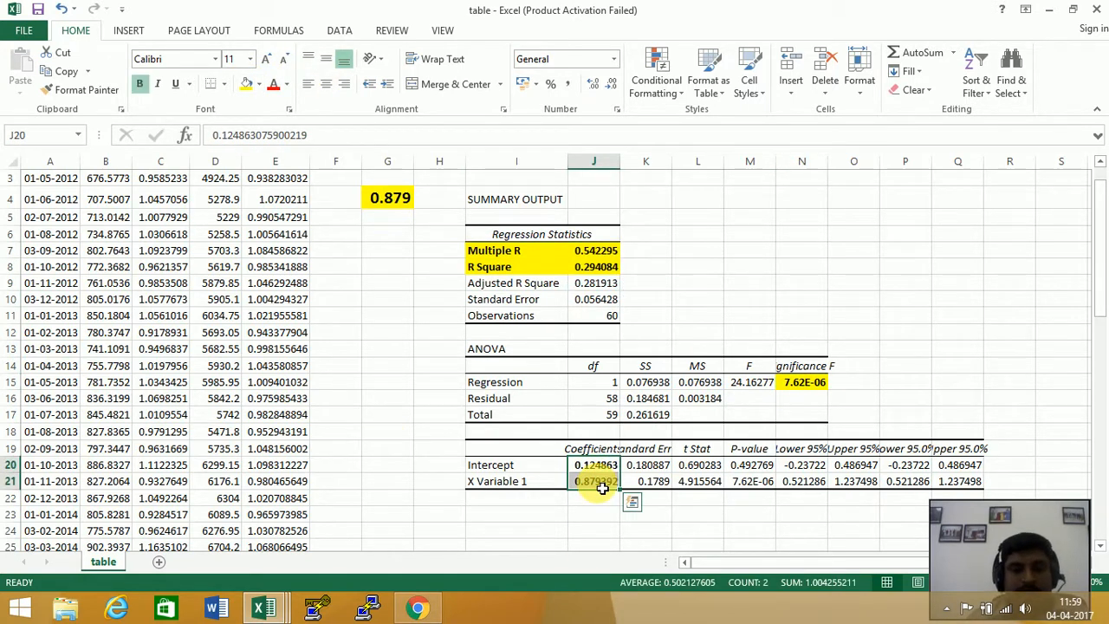
{"action": "left_click", "coordinate": [246, 84]}
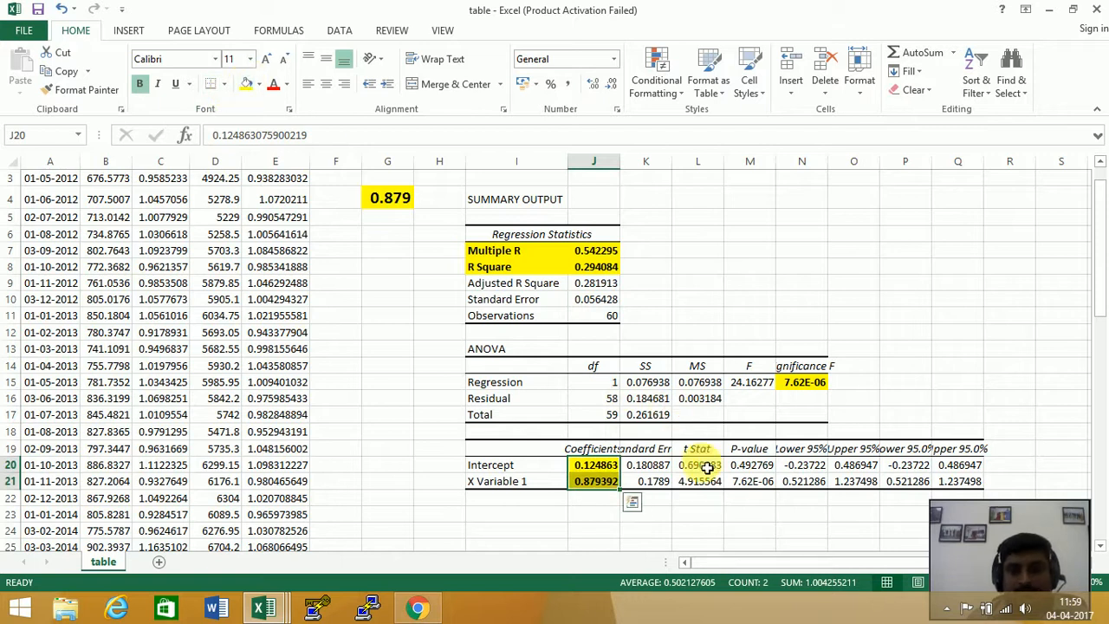
{"action": "left_click", "coordinate": [756, 485], "text": "ctrl"}
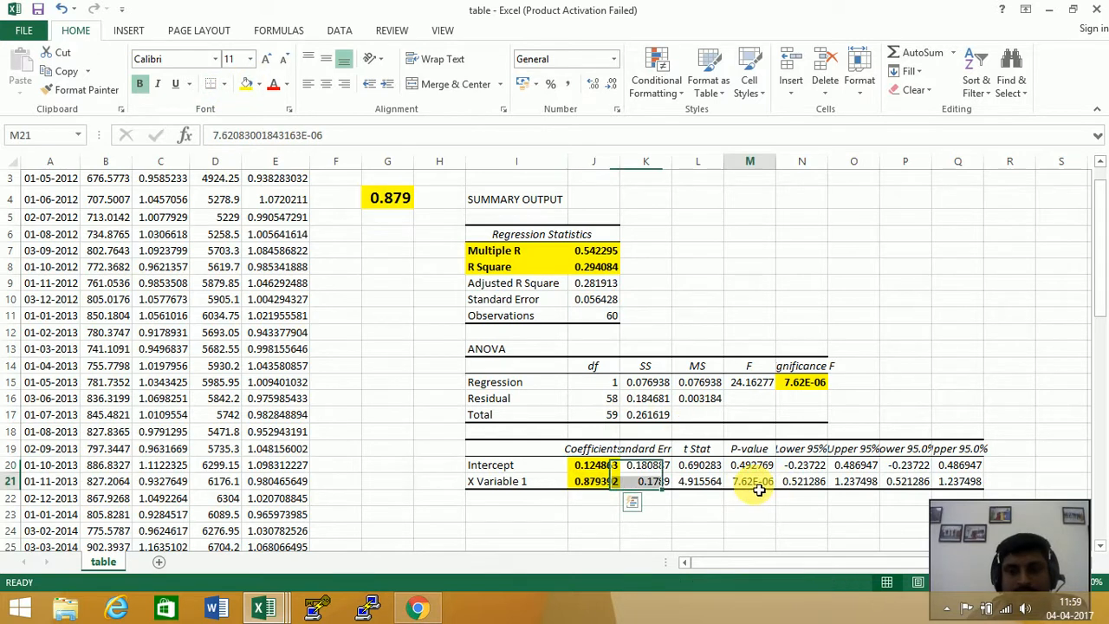
{"action": "left_click", "coordinate": [247, 85]}
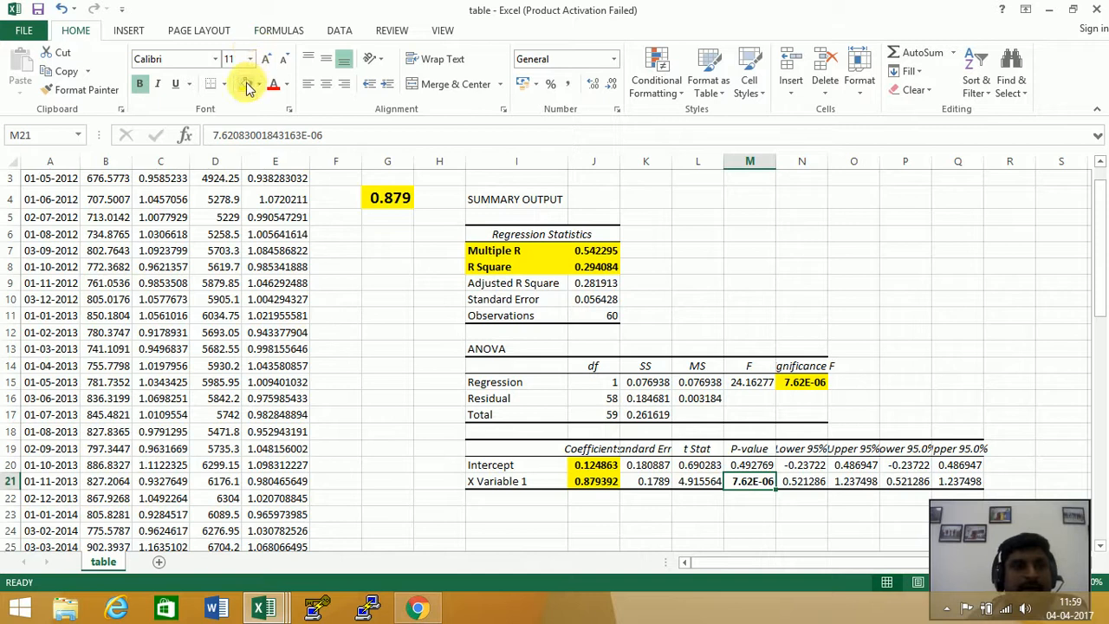
Step: Enter the regression equation Y=a+bx as a text note in L5
{"action": "left_click", "coordinate": [705, 222]}
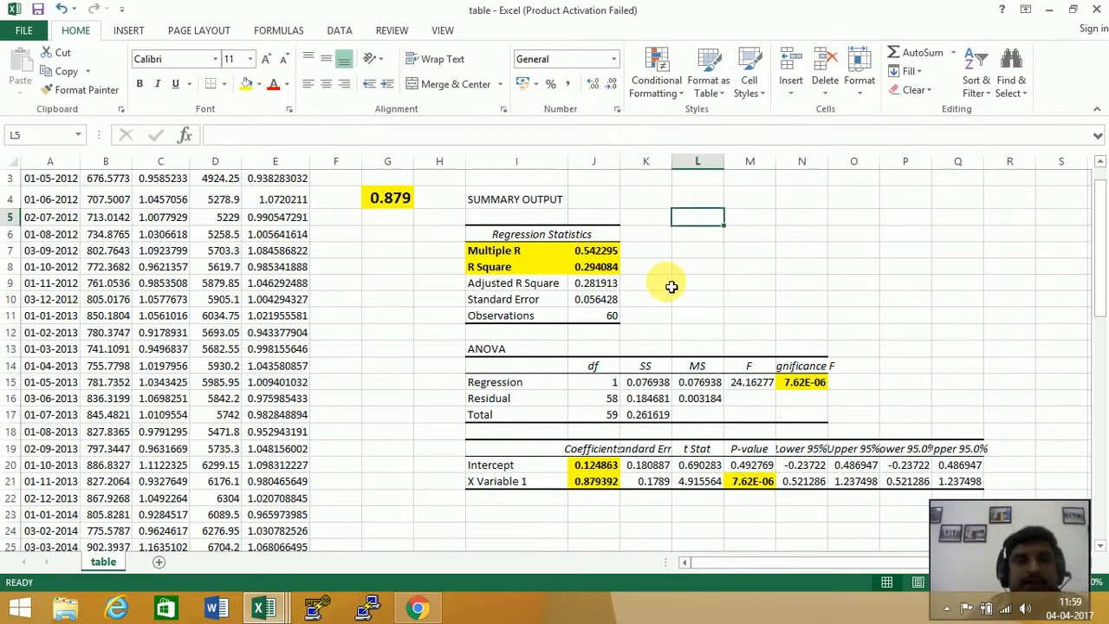
{"action": "type", "text": "Y-"}
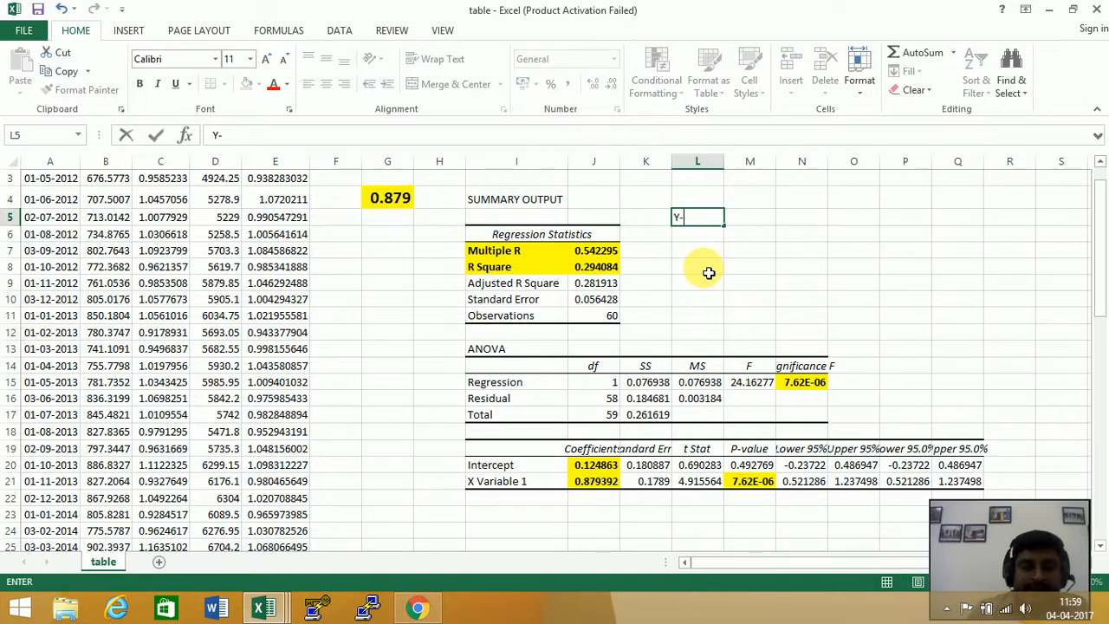
{"action": "key", "text": "BackSpace"}
{"action": "type", "text": "=a"}
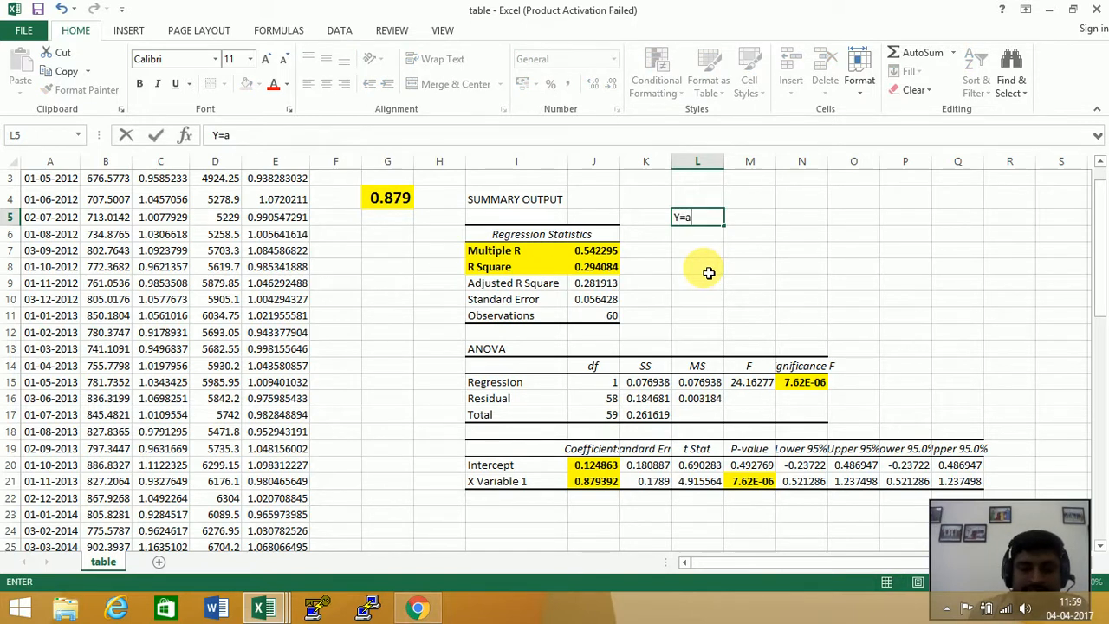
{"action": "type", "text": "+bx"}
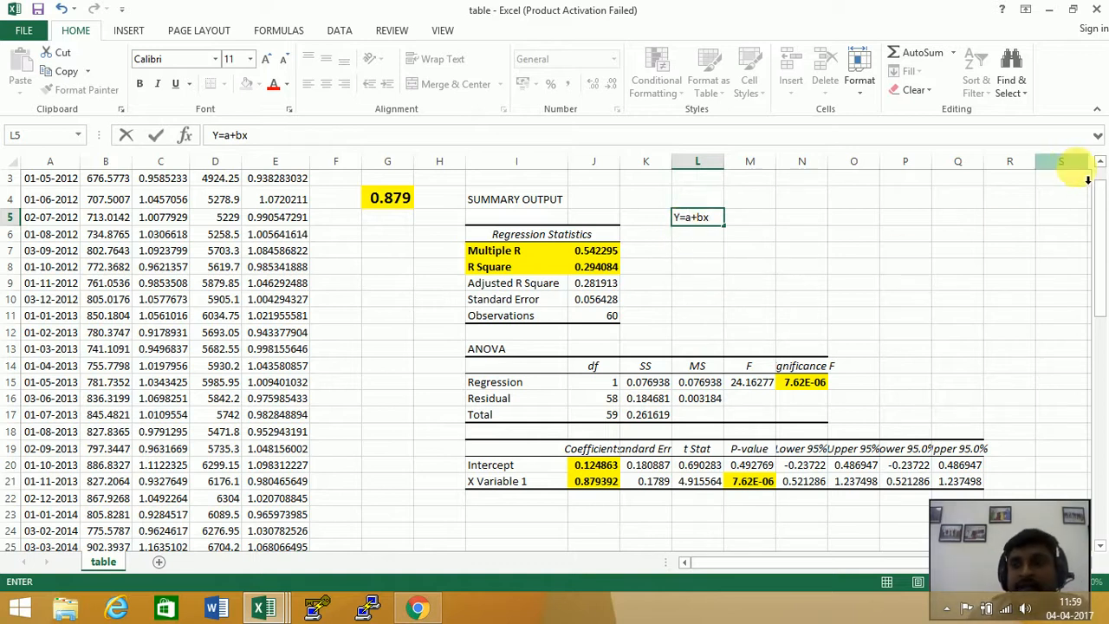
{"action": "scroll", "coordinate": [1093, 166], "scroll_direction": "up", "scroll_amount": 1}
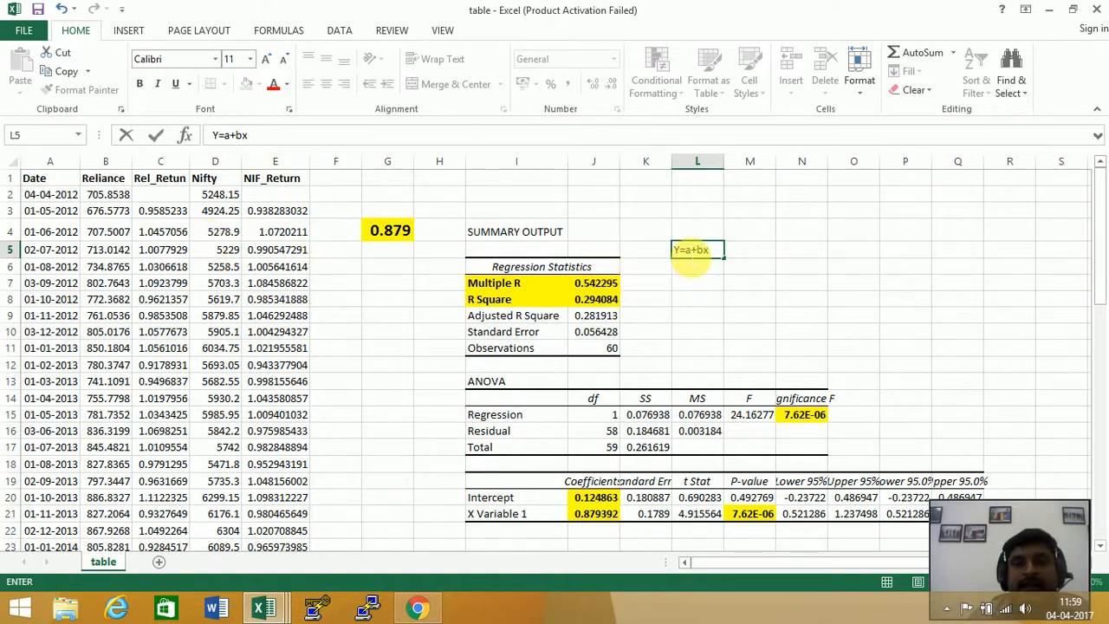
{"action": "left_click", "coordinate": [692, 252]}
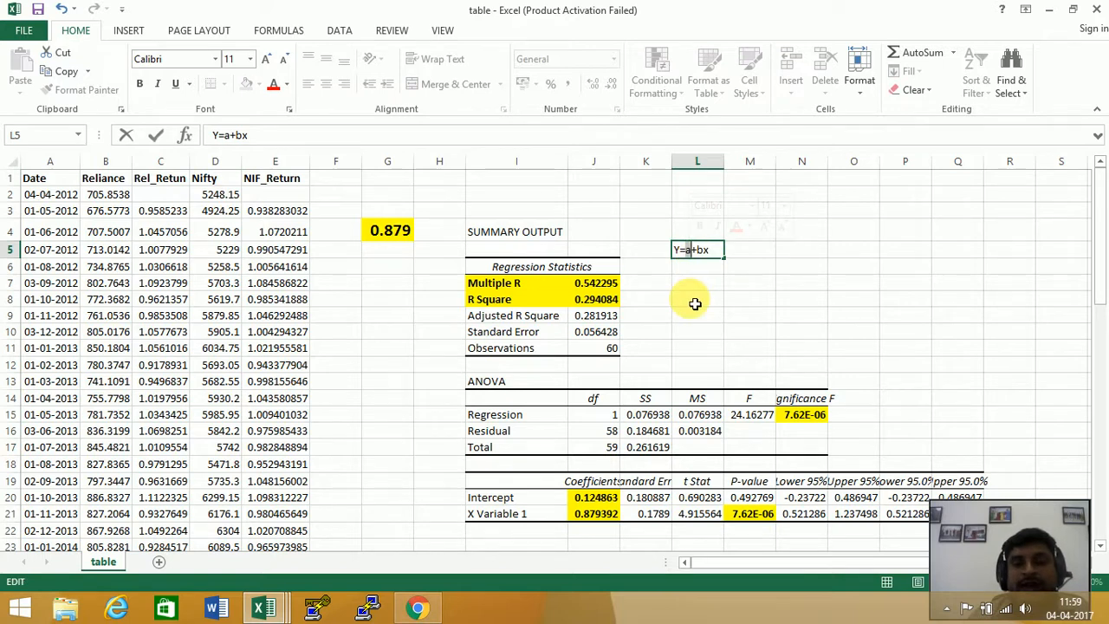
{"action": "left_click", "coordinate": [698, 250]}
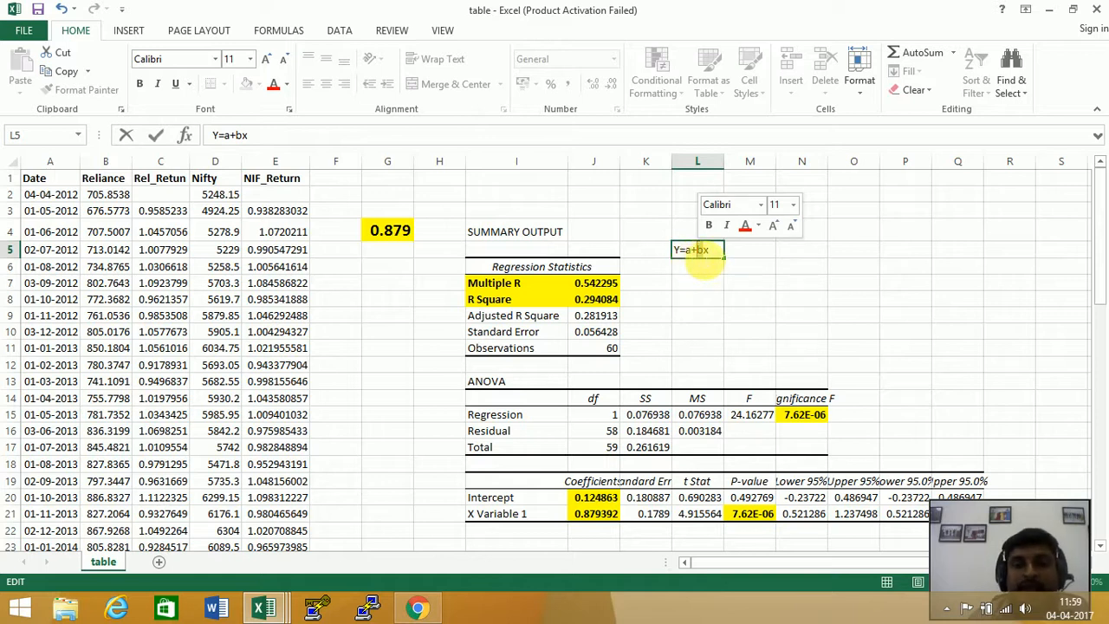
{"action": "left_click", "coordinate": [715, 267]}
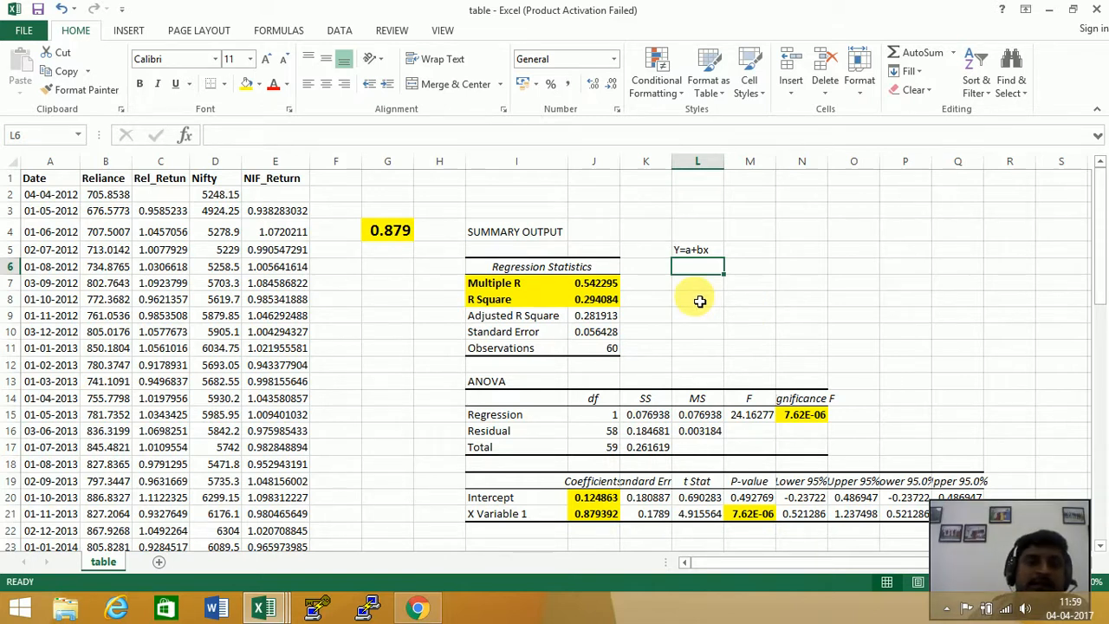
Step: Label the Multiple R value with the note "Correlation Coefficient" in K7
{"action": "left_click", "coordinate": [553, 288]}
{"action": "left_click", "coordinate": [606, 286]}
{"action": "left_click", "coordinate": [641, 286]}
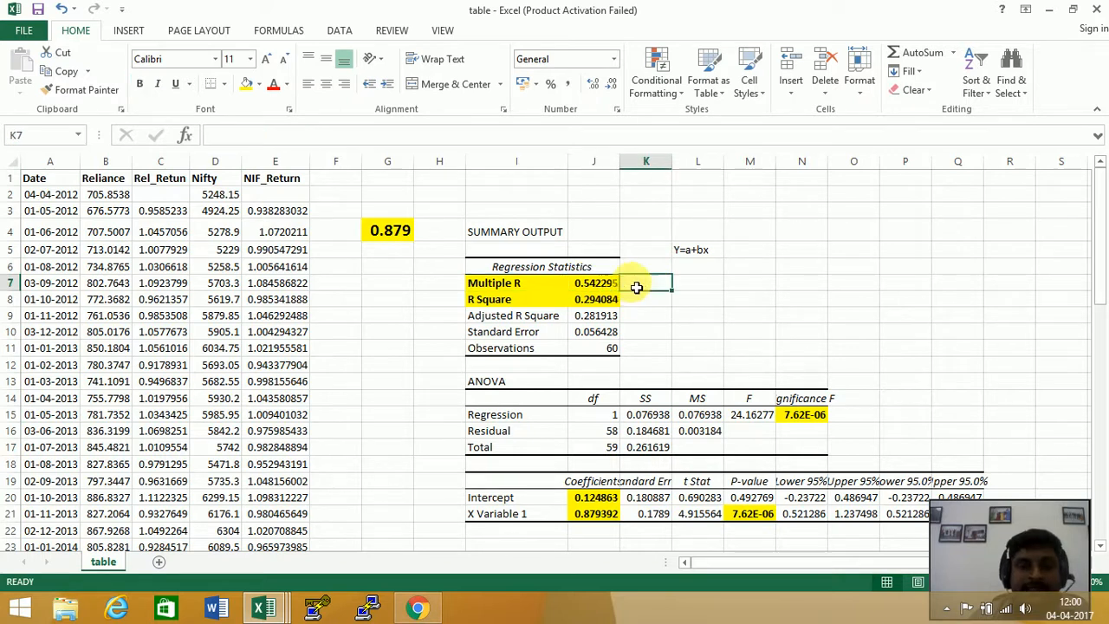
{"action": "type", "text": "Correlation"}
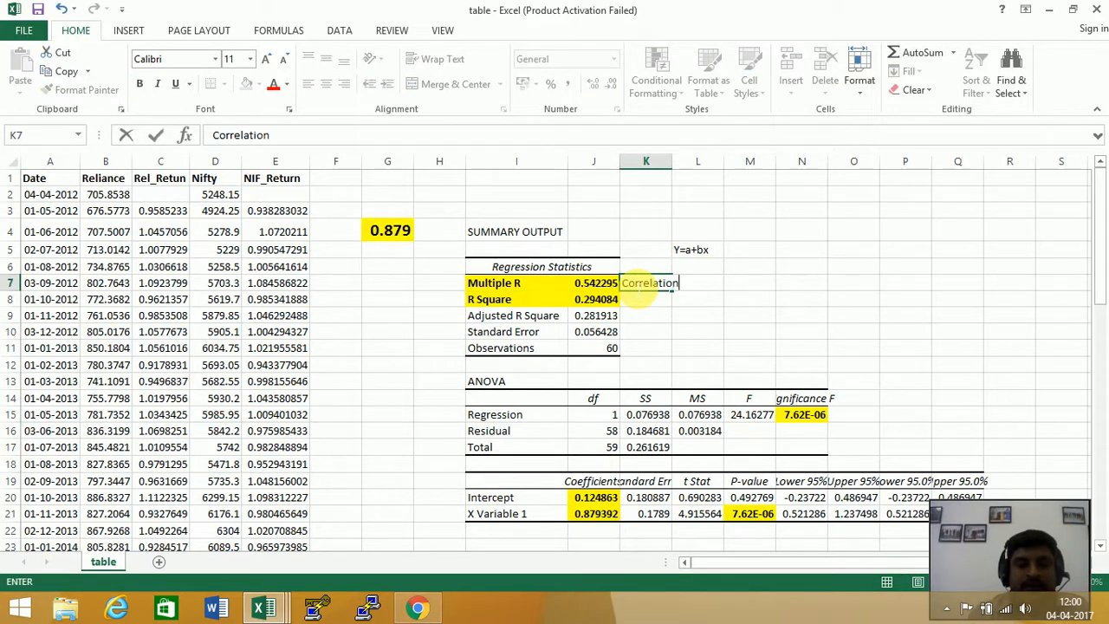
{"action": "type", "text": " Xoefficen"}
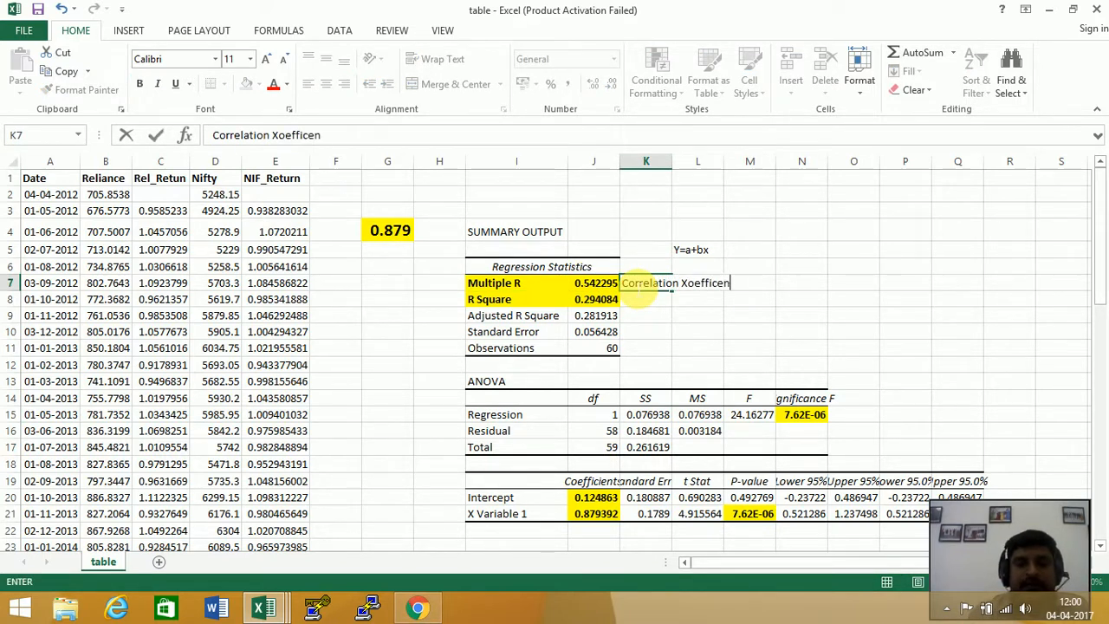
{"action": "type", "text": "t=="}
{"action": "key", "text": "BackSpace"}
{"action": "key", "text": "BackSpace"}
{"action": "key", "text": "BackSpace"}
{"action": "key", "text": "BackSpace"}
{"action": "key", "text": "BackSpace"}
{"action": "key", "text": "BackSpace"}
{"action": "key", "text": "BackSpace"}
{"action": "key", "text": "BackSpace"}
{"action": "key", "text": "BackSpace"}
{"action": "key", "text": "BackSpace"}
{"action": "key", "text": "BackSpace"}
{"action": "key", "text": "BackSpace"}
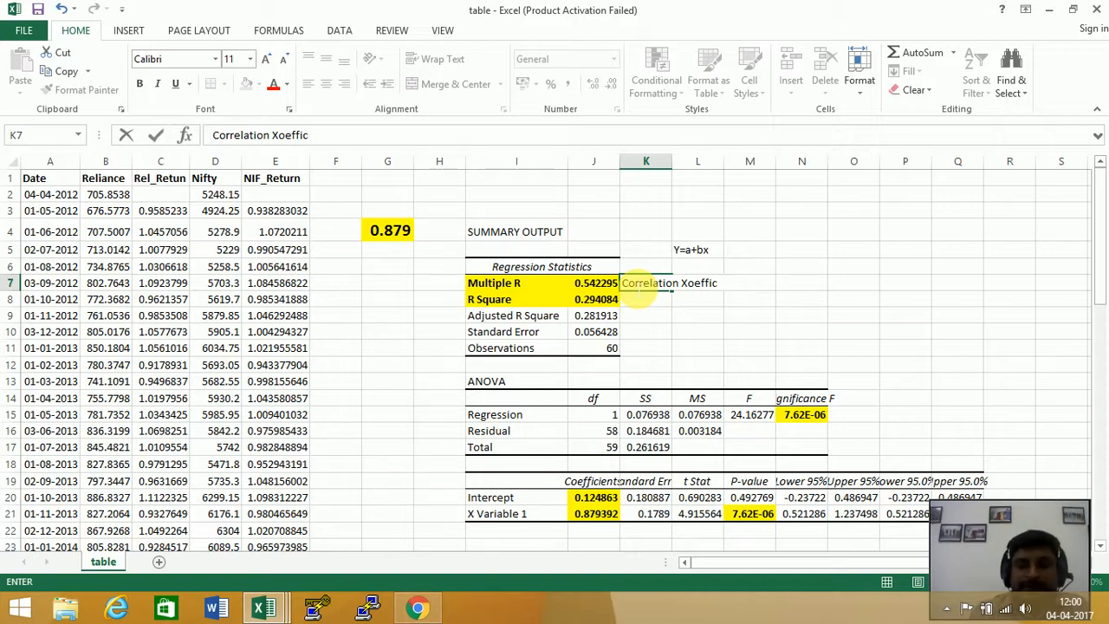
{"action": "type", "text": "Coefficient"}
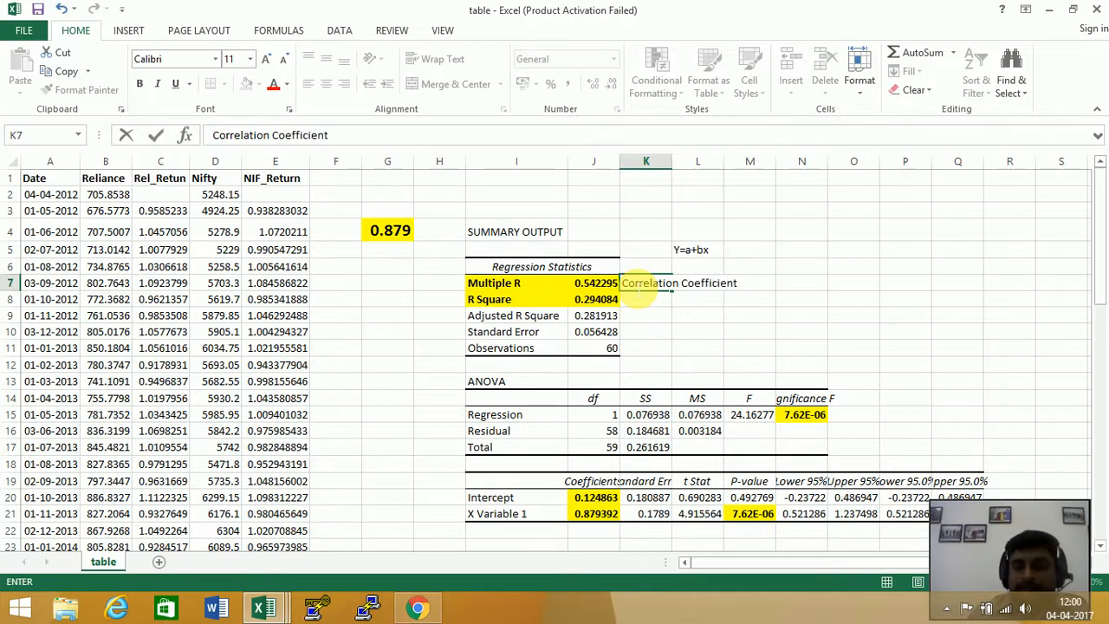
{"action": "key", "text": "Return"}
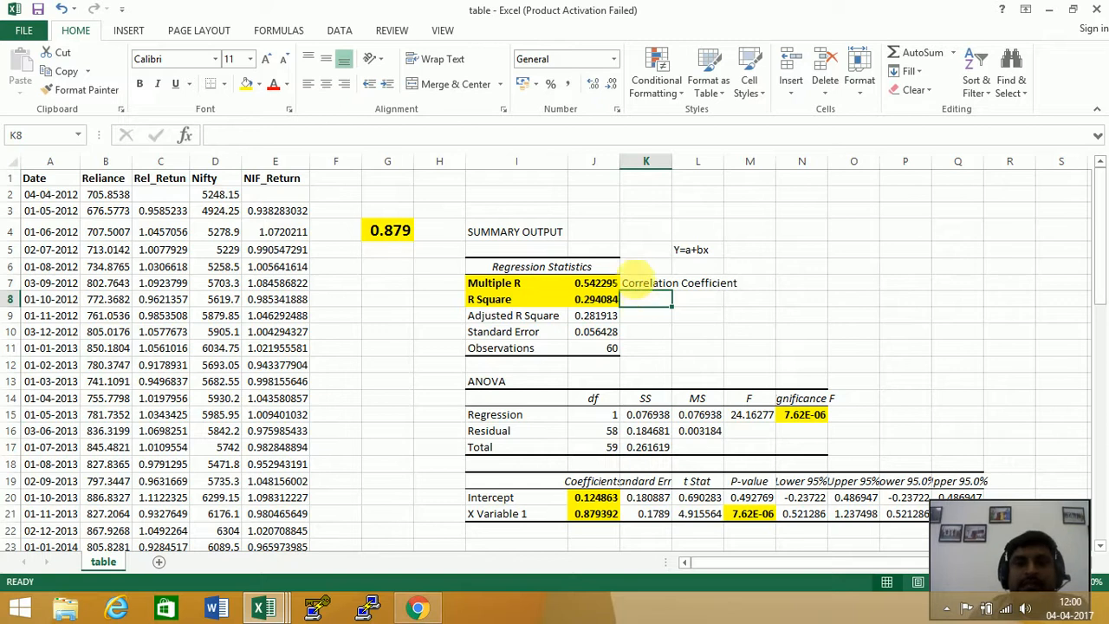
{"action": "left_click", "coordinate": [637, 286]}
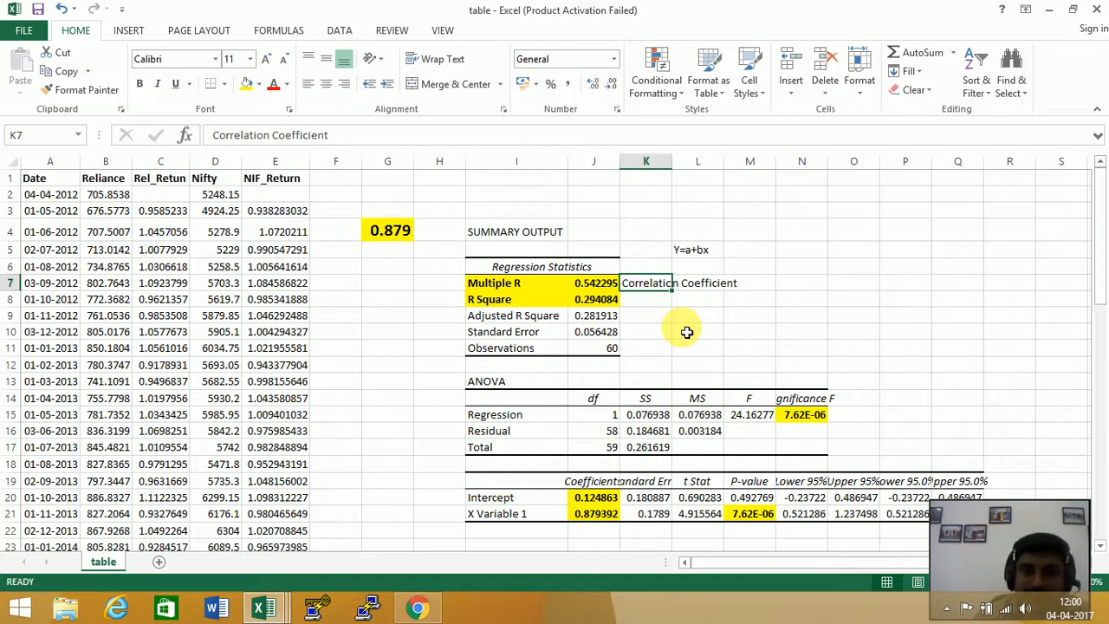
Step: Label the R Square value with the note "Coeffciient of detemination" in K8
{"action": "left_click", "coordinate": [659, 299]}
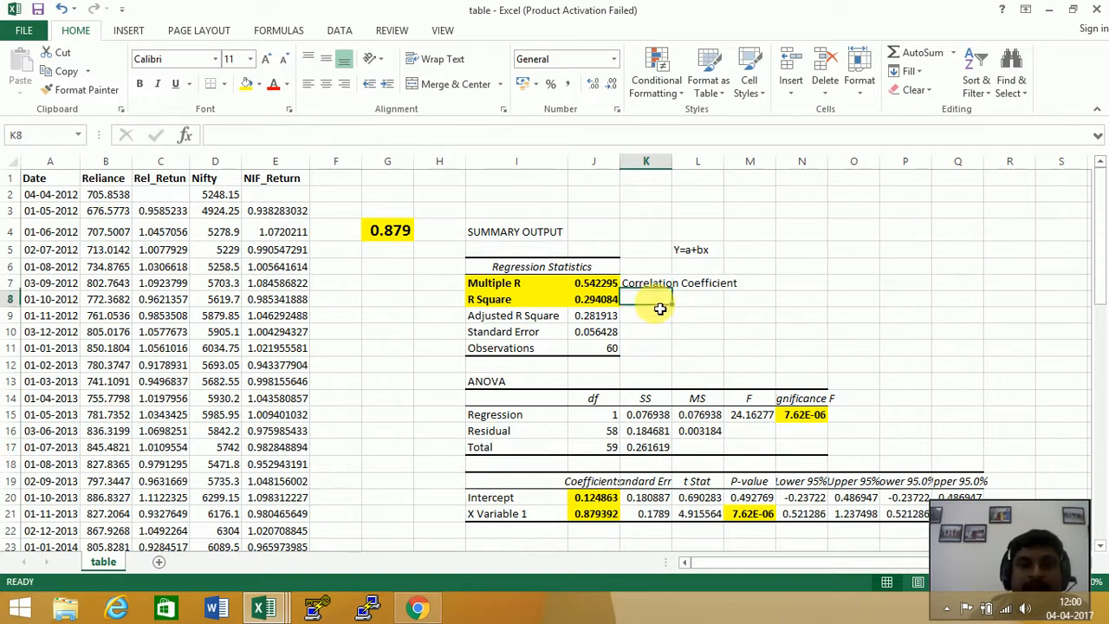
{"action": "type", "text": "C"}
{"action": "type", "text": "oeffciient of "}
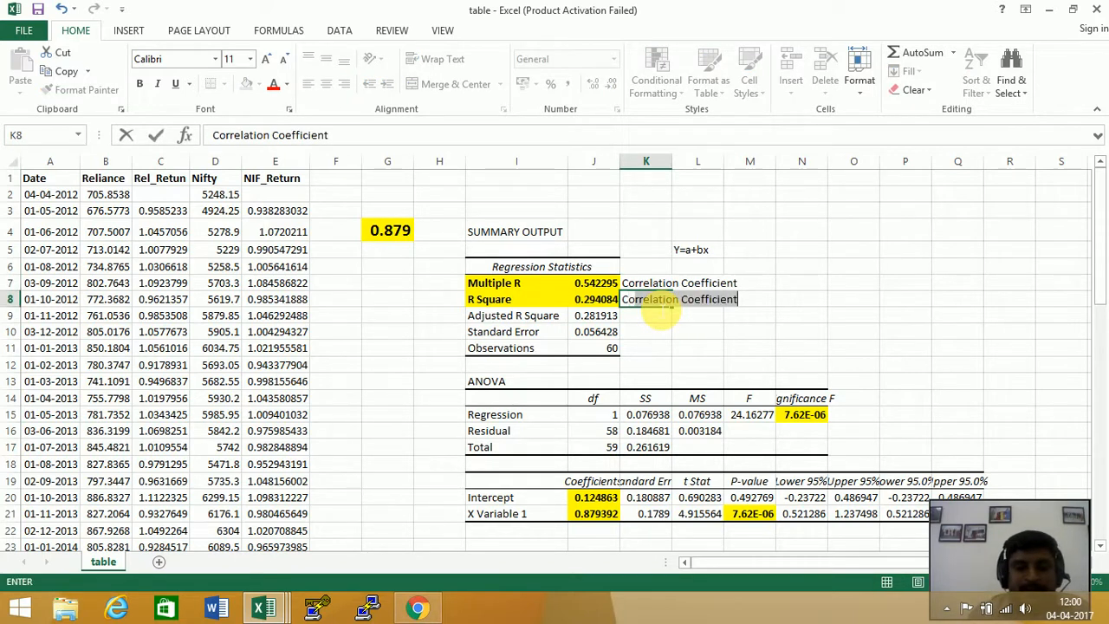
{"action": "type", "text": "detemination"}
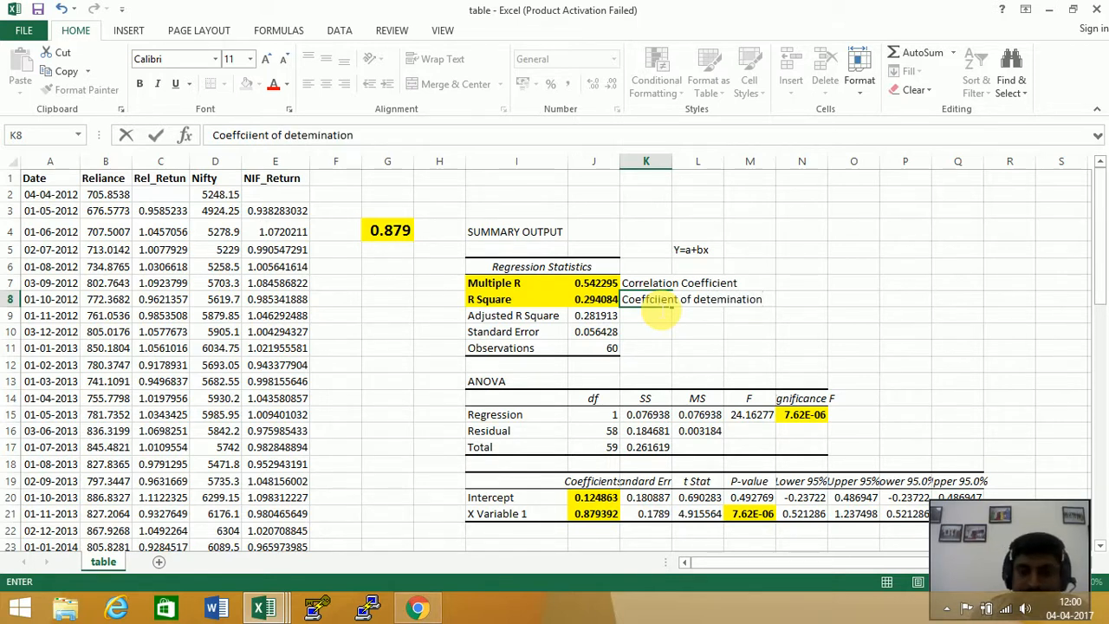
{"action": "left_click", "coordinate": [663, 303]}
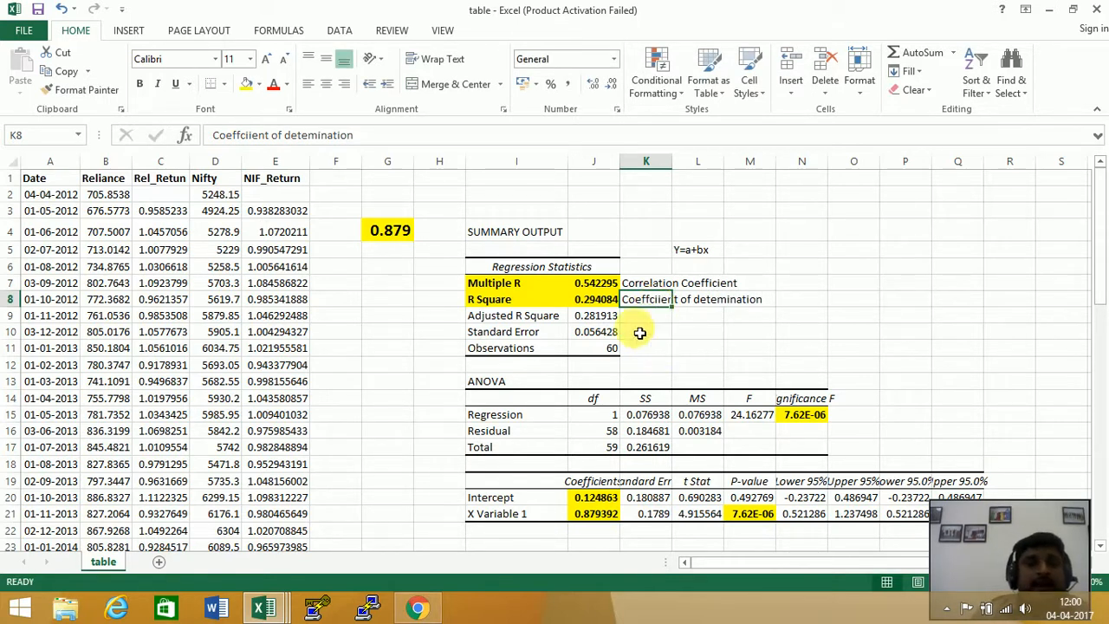
{"action": "left_click", "coordinate": [596, 298]}
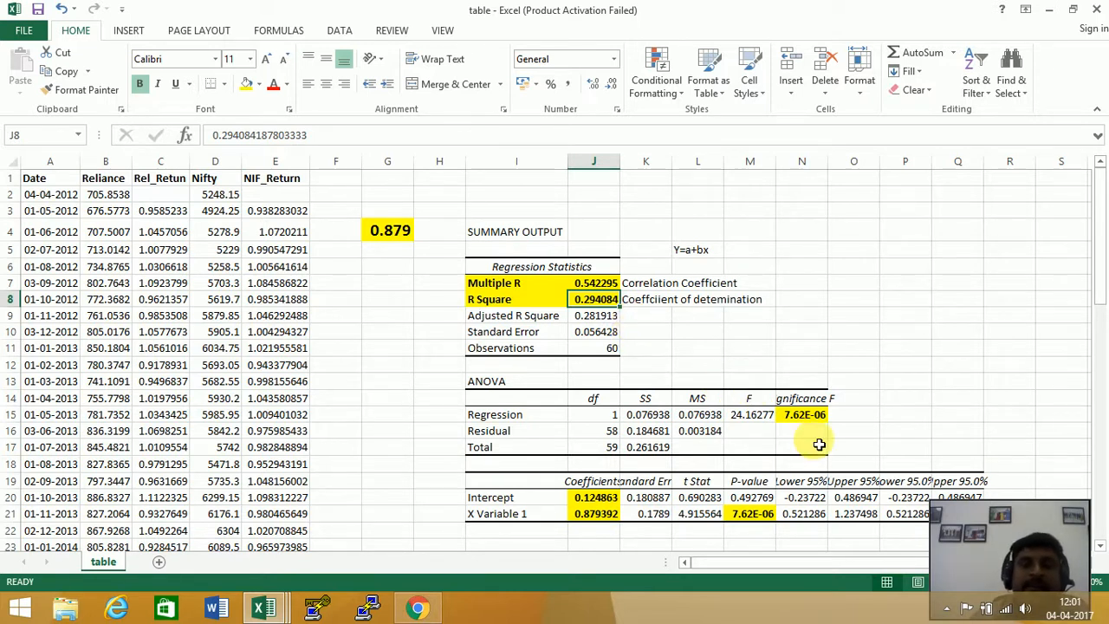
Step: Enter the note "<0.05" in O15 beside the Significance F value
{"action": "left_click", "coordinate": [815, 416]}
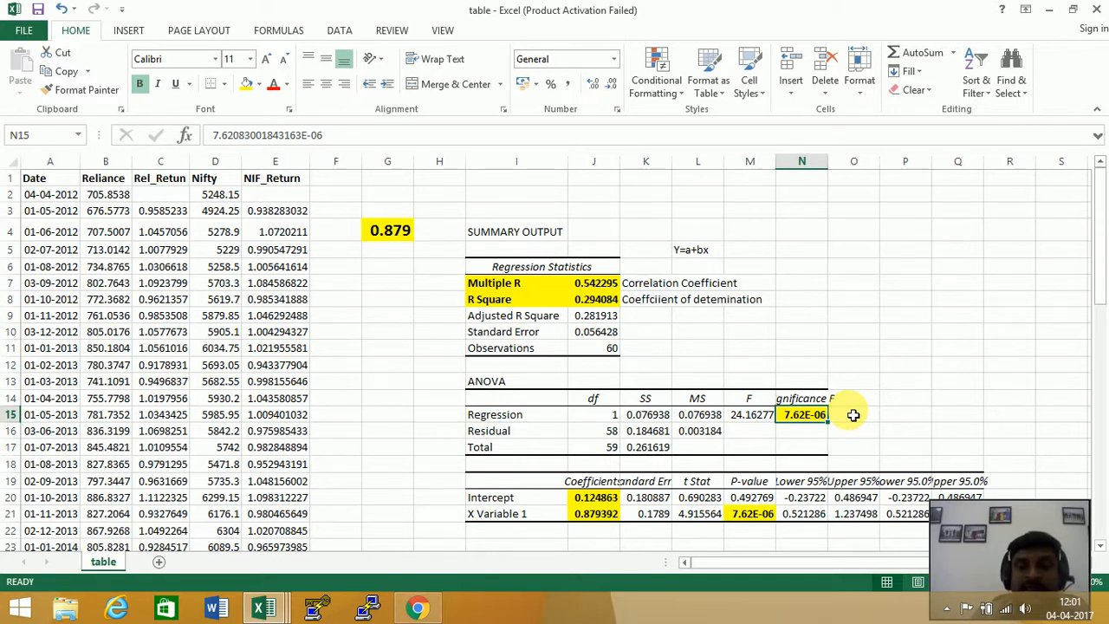
{"action": "left_click", "coordinate": [839, 421]}
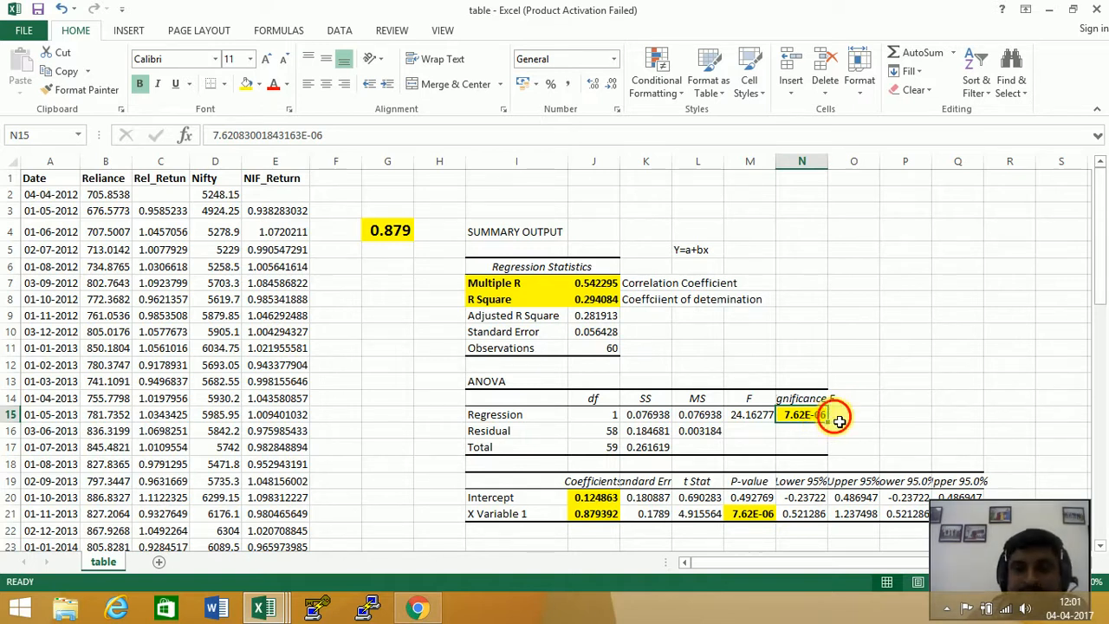
{"action": "type", "text": "<0.0"}
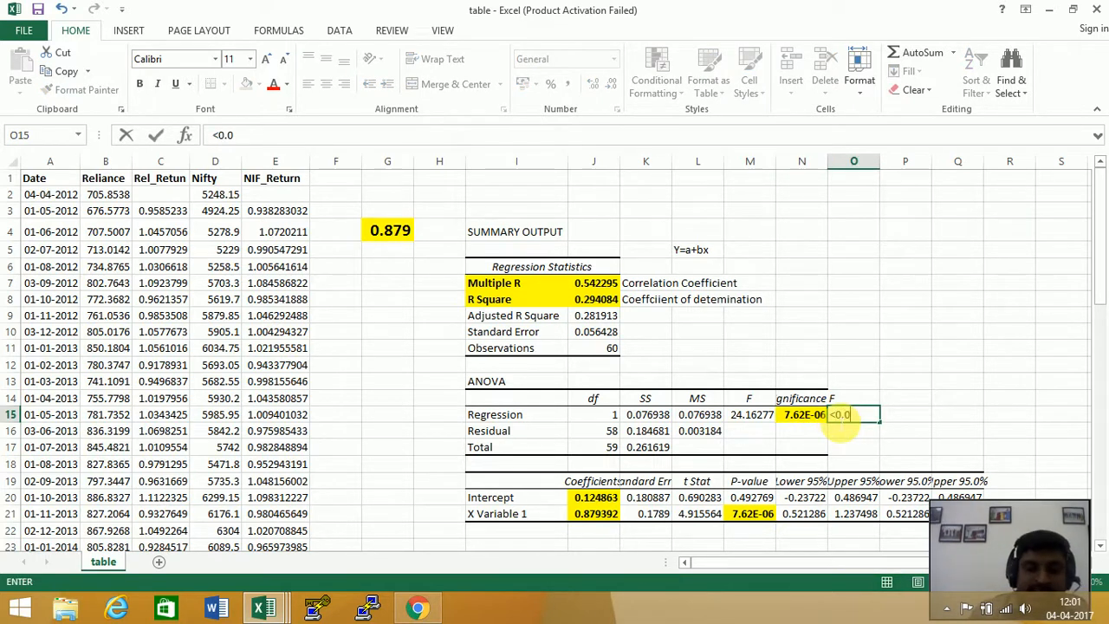
{"action": "type", "text": "5"}
{"action": "key", "text": "Return"}
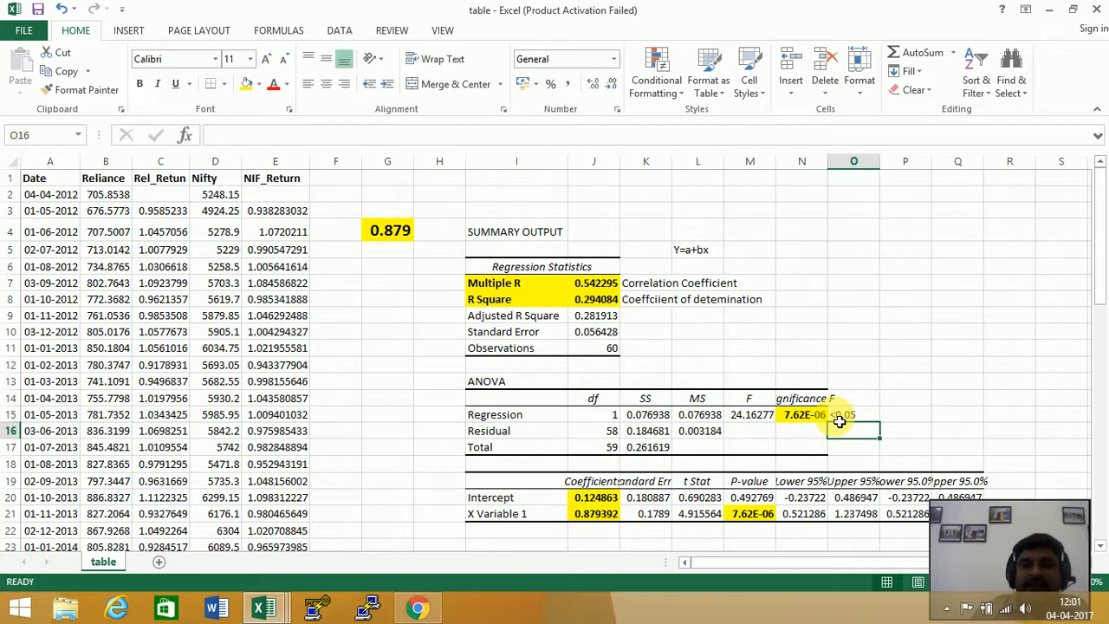
{"action": "left_click", "coordinate": [848, 416]}
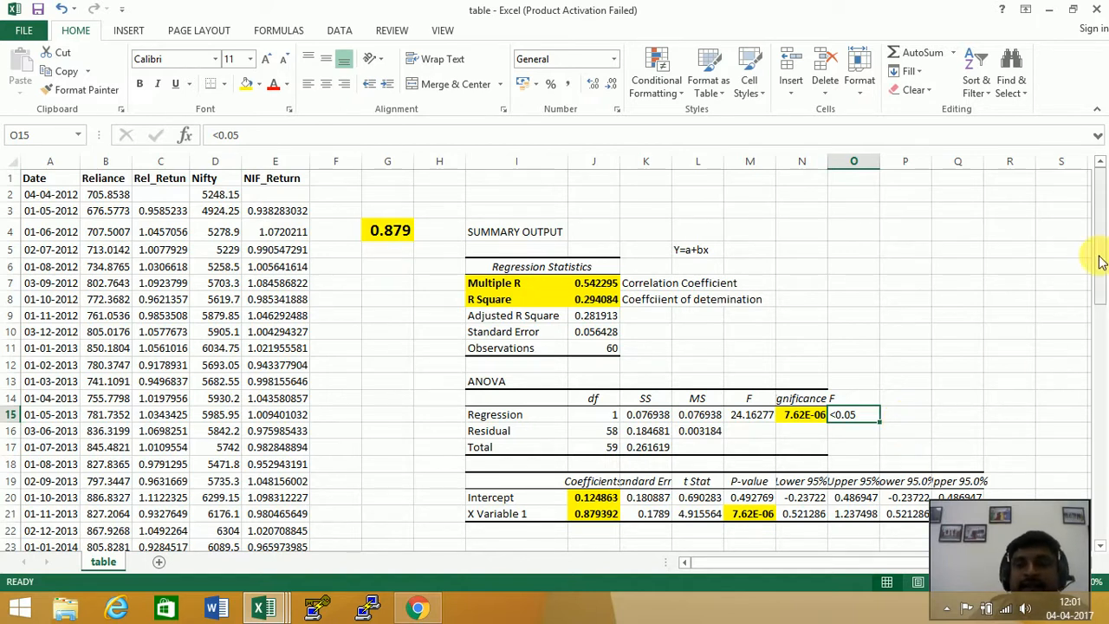
Step: Enter the fitted equation "Y=0.125 + 0.879(X)" as bold text in N5 and auto-fit column N
{"action": "left_click_drag", "start_coordinate": [1102, 253], "coordinate": [1103, 276]}
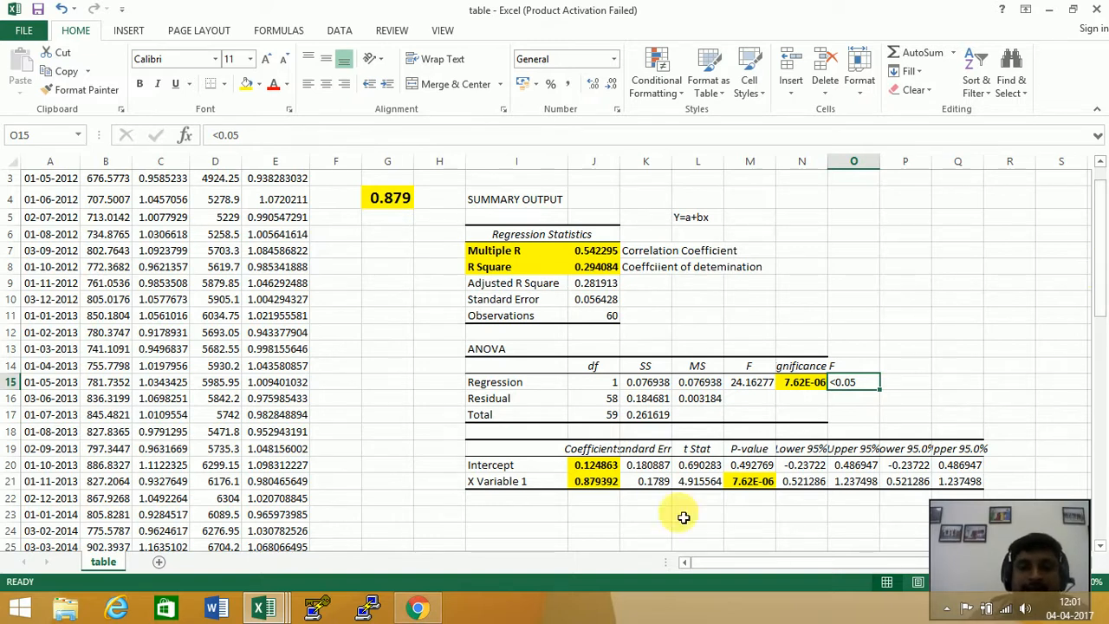
{"action": "left_click", "coordinate": [607, 464]}
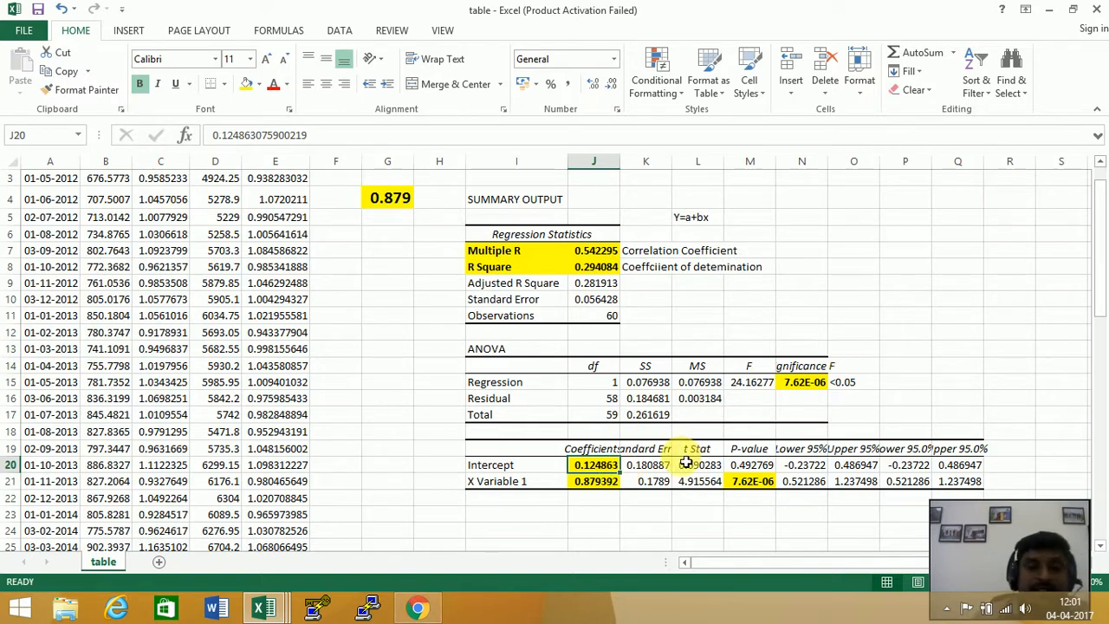
{"action": "left_click", "coordinate": [702, 218]}
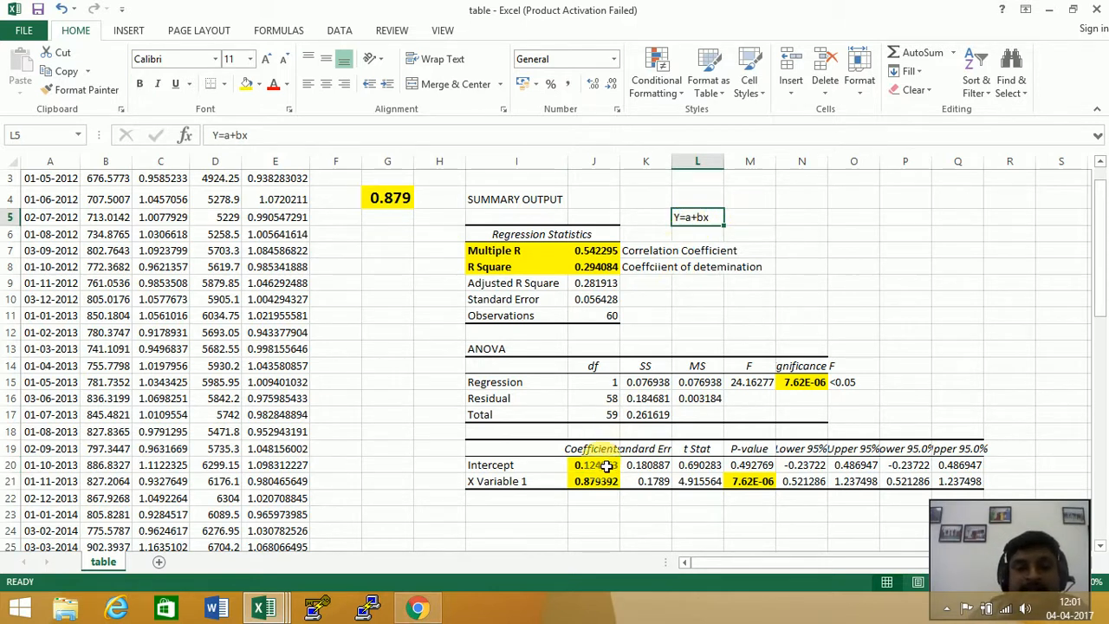
{"action": "left_click", "coordinate": [791, 226]}
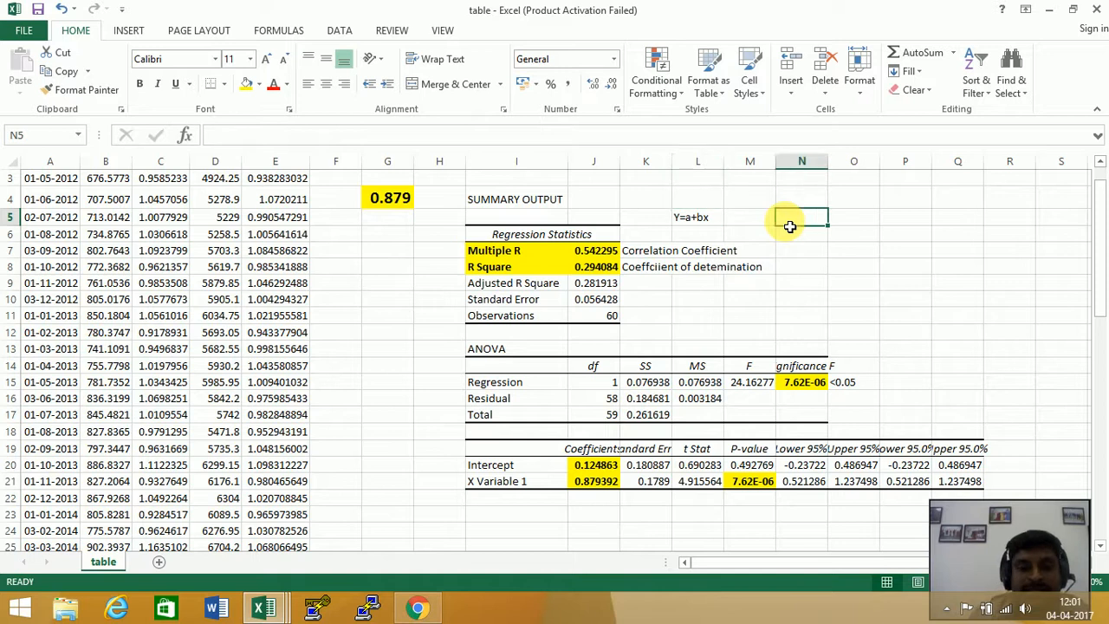
{"action": "type", "text": "Y"}
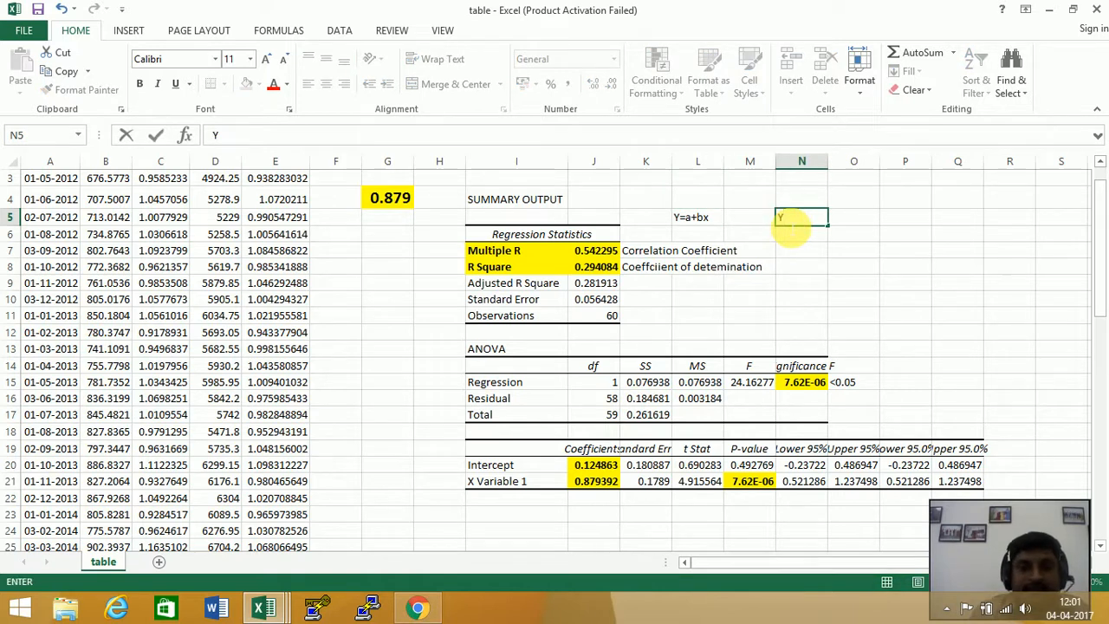
{"action": "type", "text": "=0"}
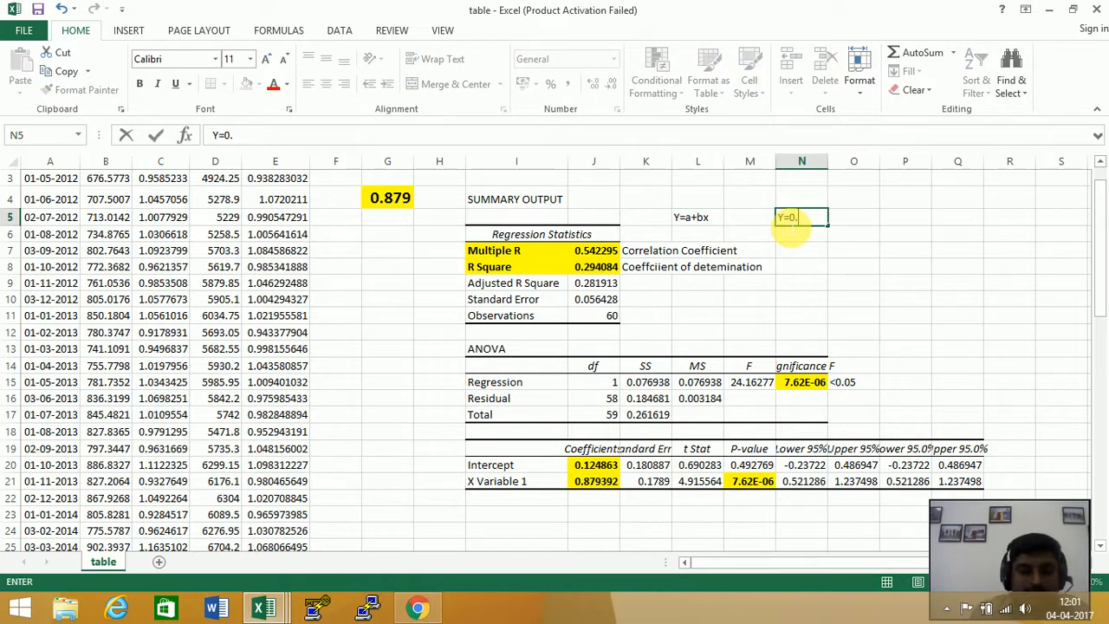
{"action": "type", "text": ".12"}
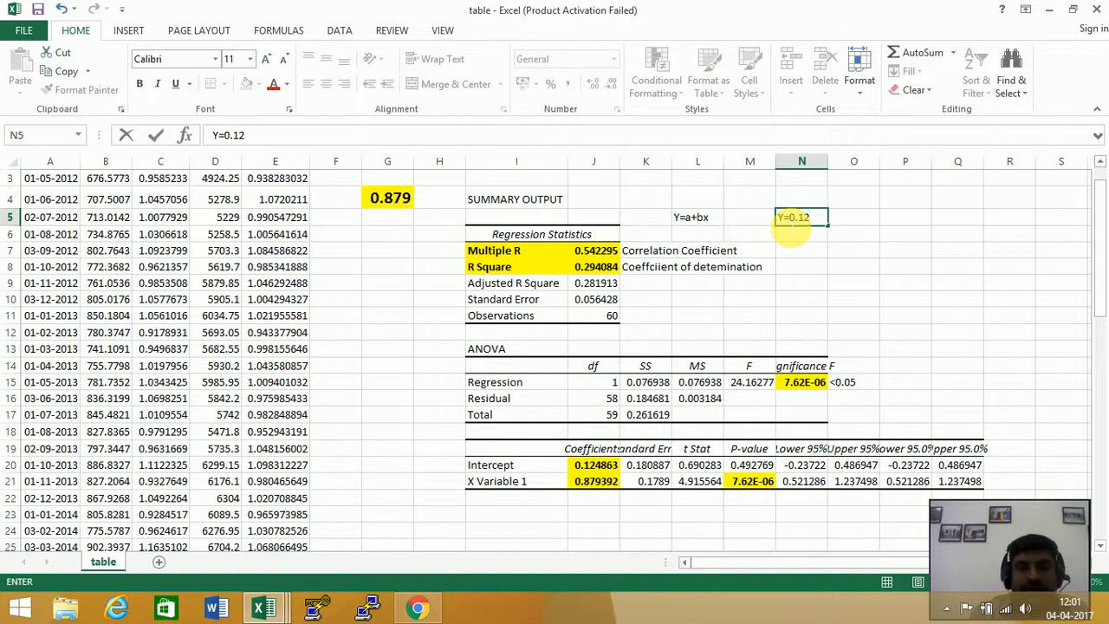
{"action": "type", "text": "5"}
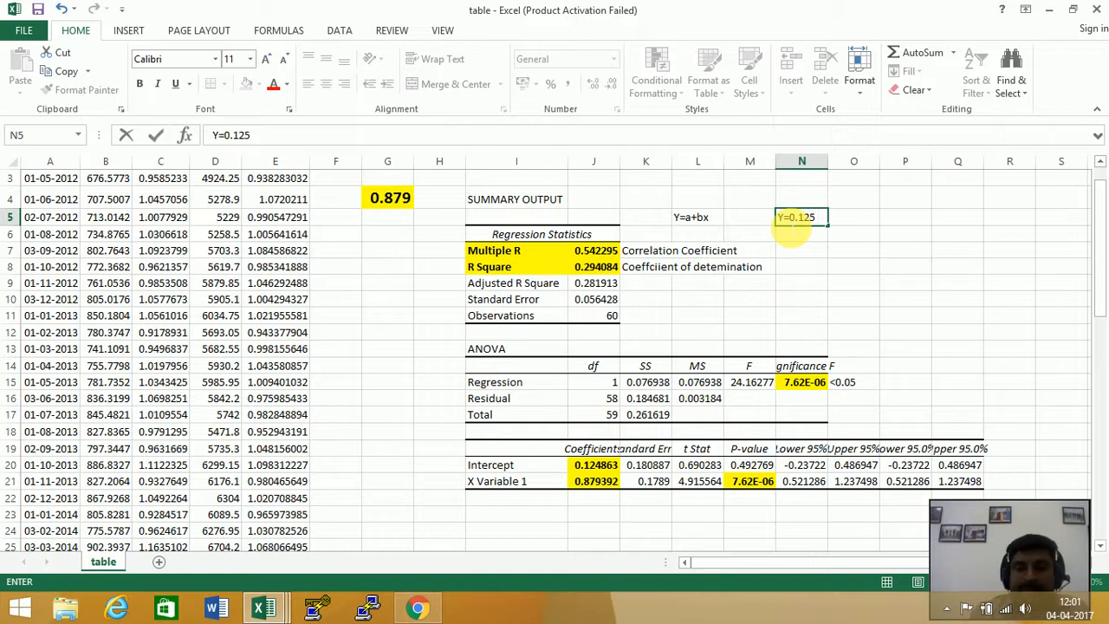
{"action": "type", "text": " +"}
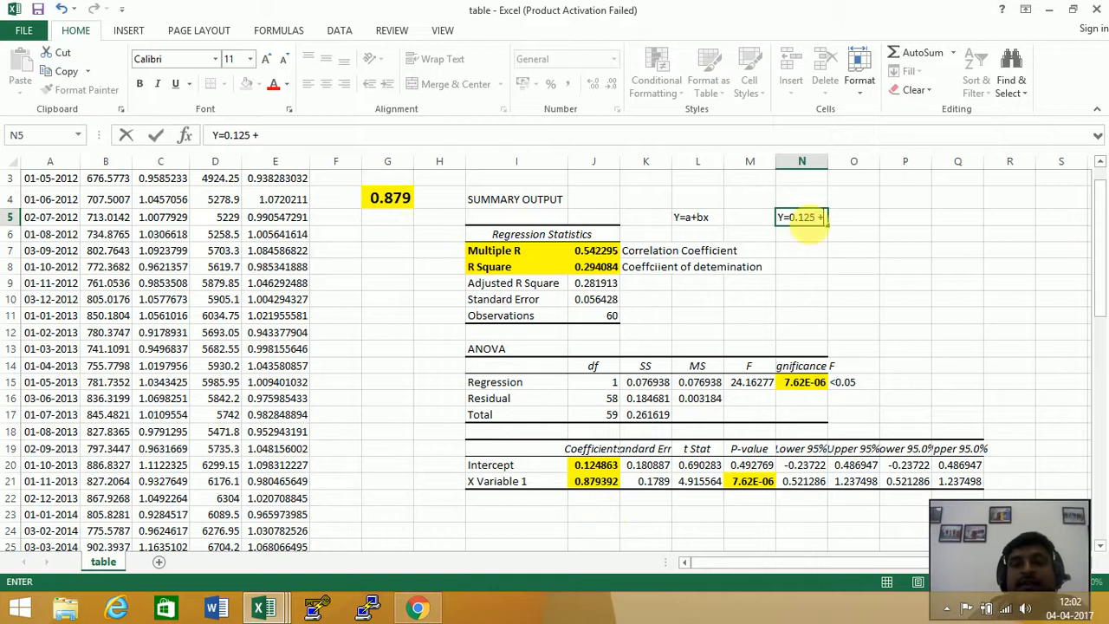
{"action": "left_click", "coordinate": [373, 137]}
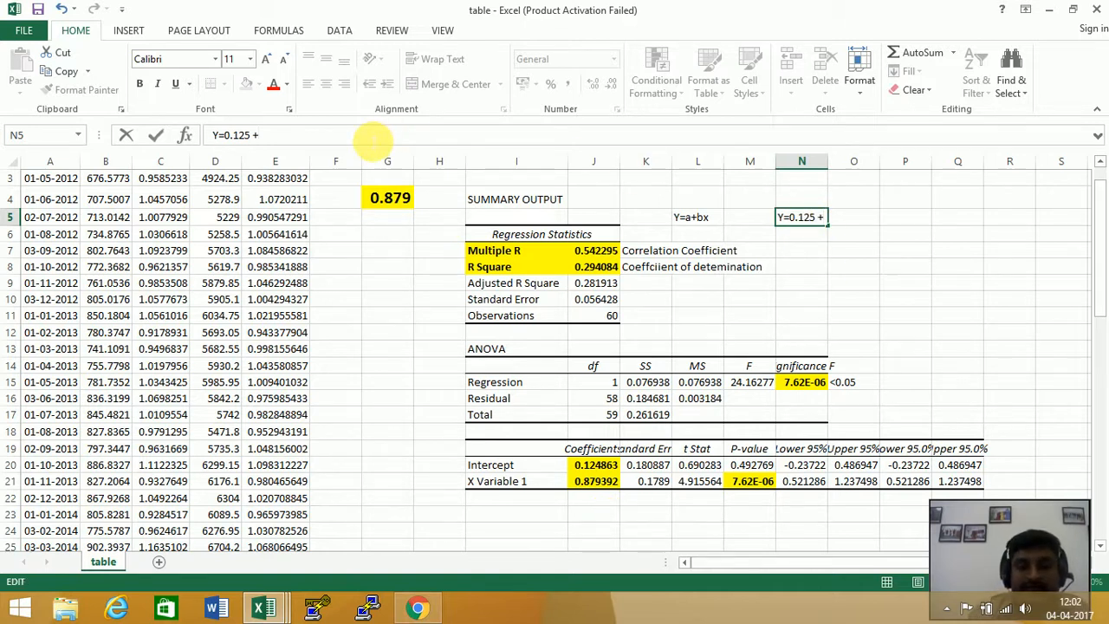
{"action": "type", "text": "0"}
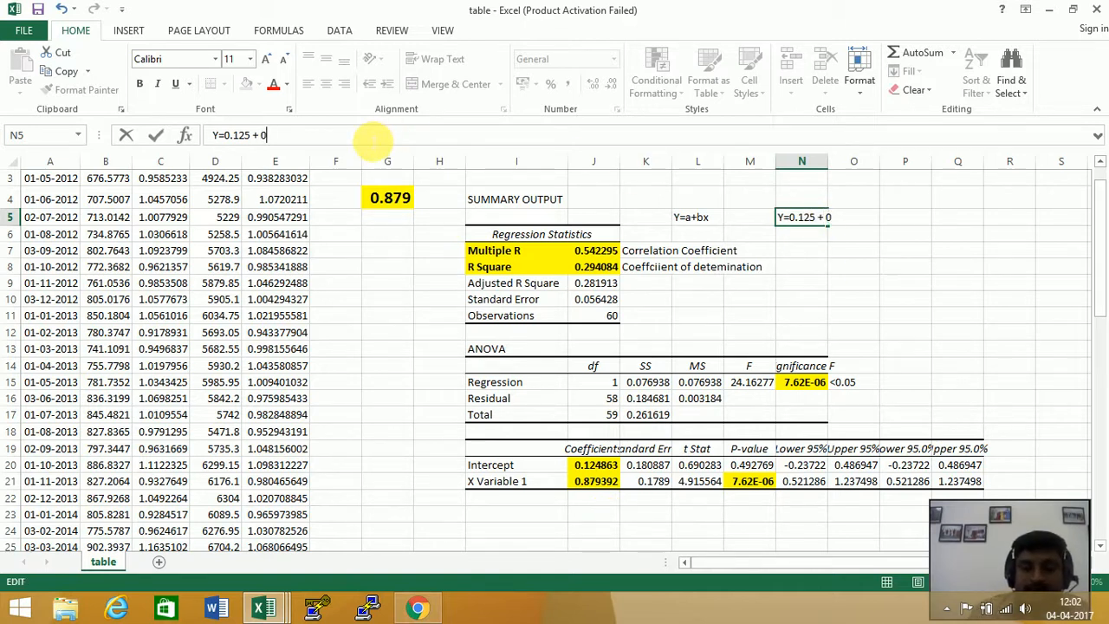
{"action": "type", "text": ".879(X)"}
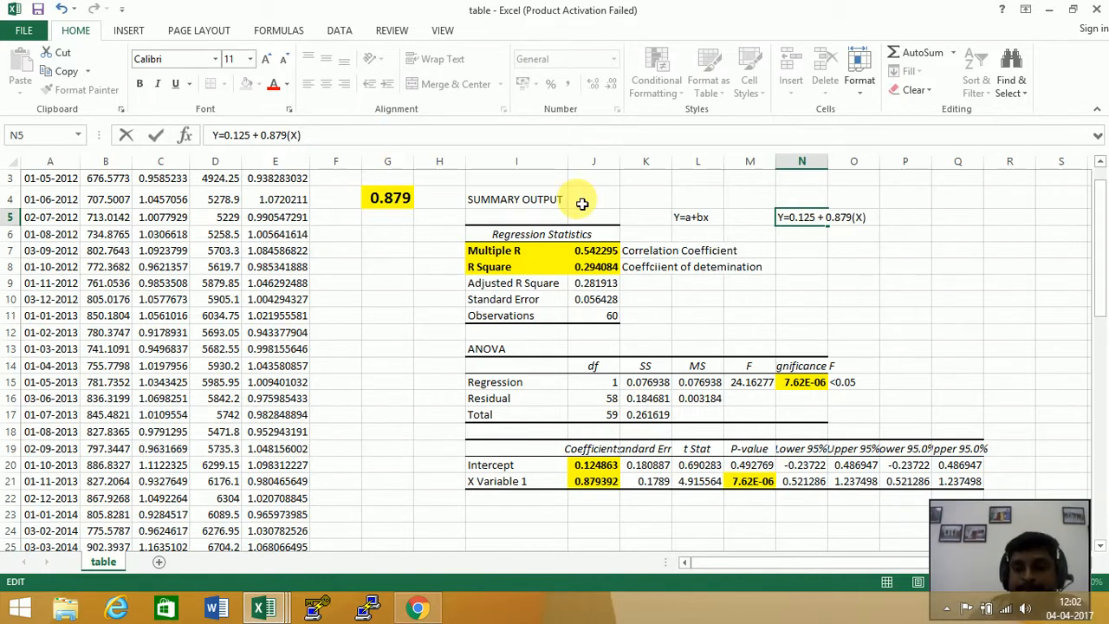
{"action": "key", "text": "Return"}
{"action": "key", "text": "Up"}
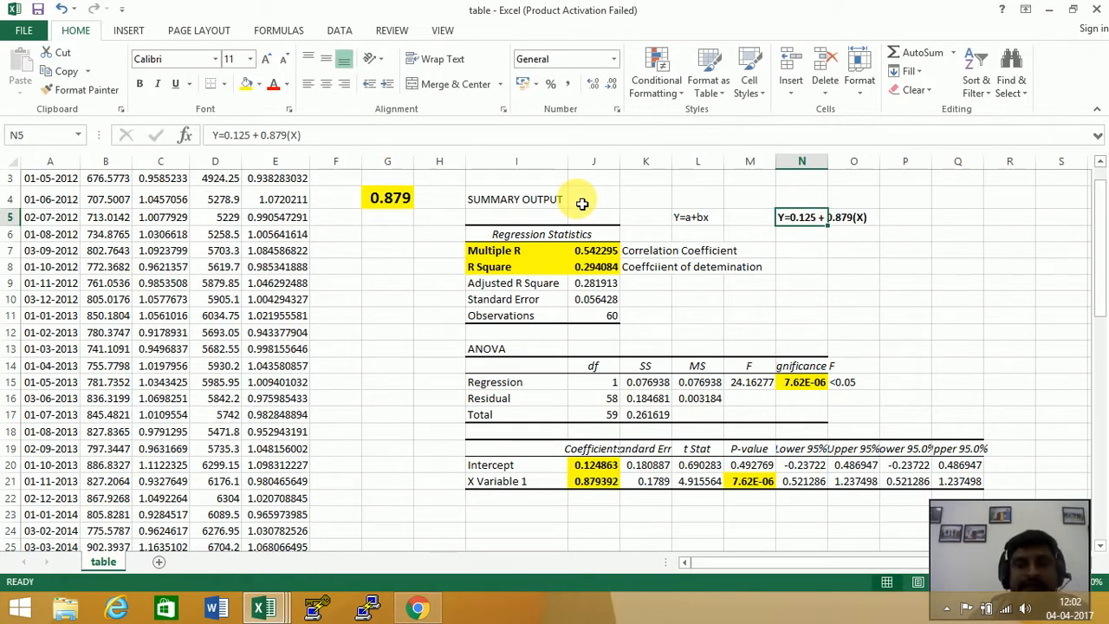
{"action": "double_click", "coordinate": [828, 162]}
{"action": "left_click", "coordinate": [766, 484]}
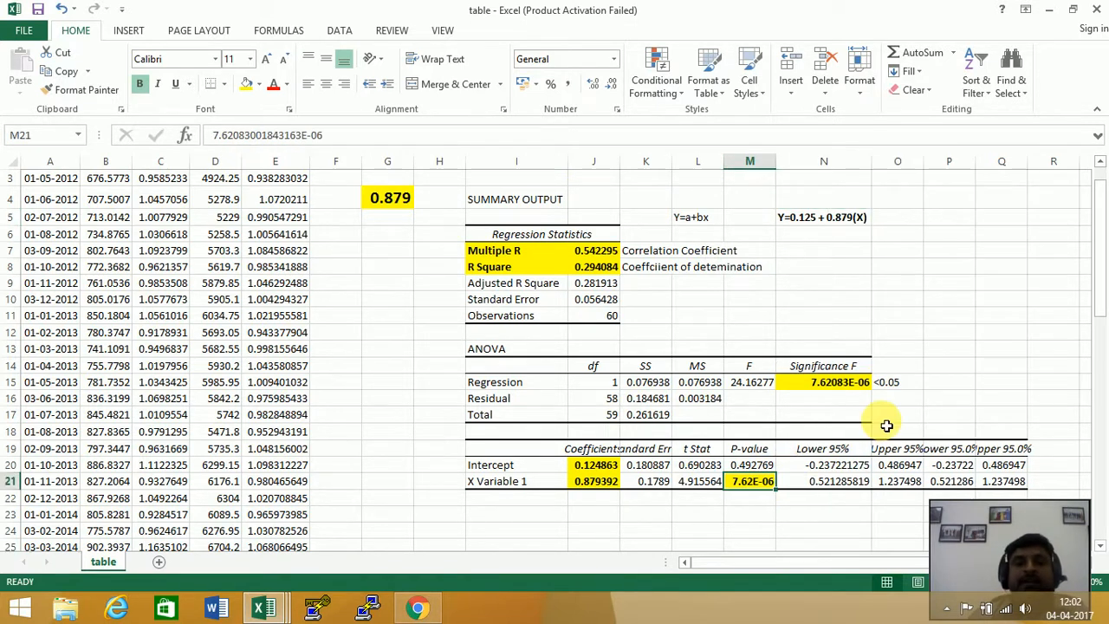
{"action": "left_click", "coordinate": [838, 384]}
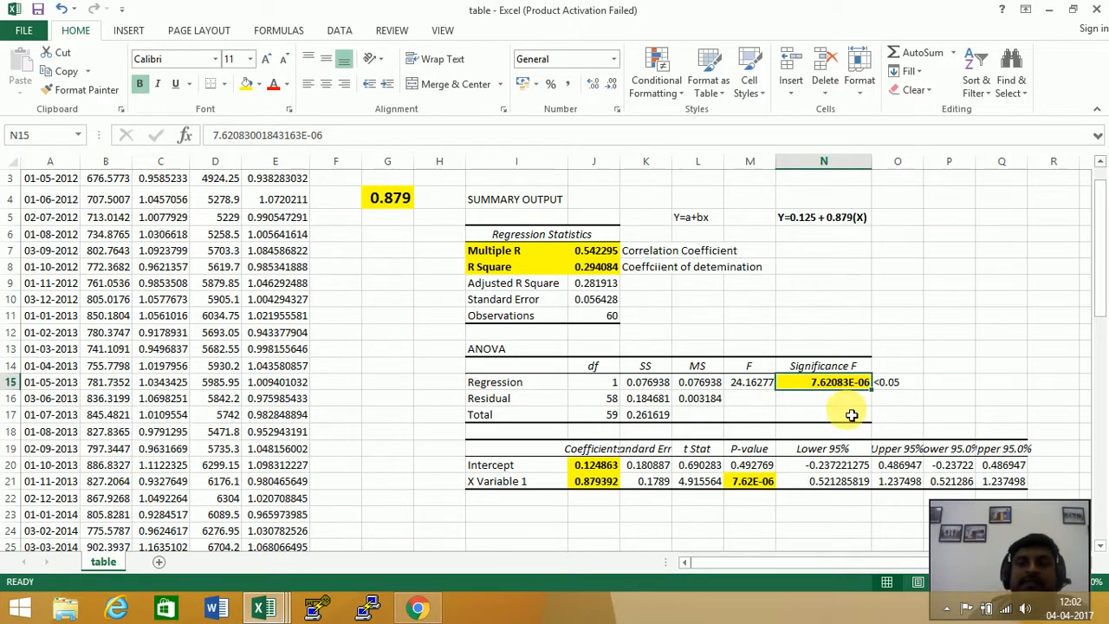
{"action": "left_click", "coordinate": [774, 486]}
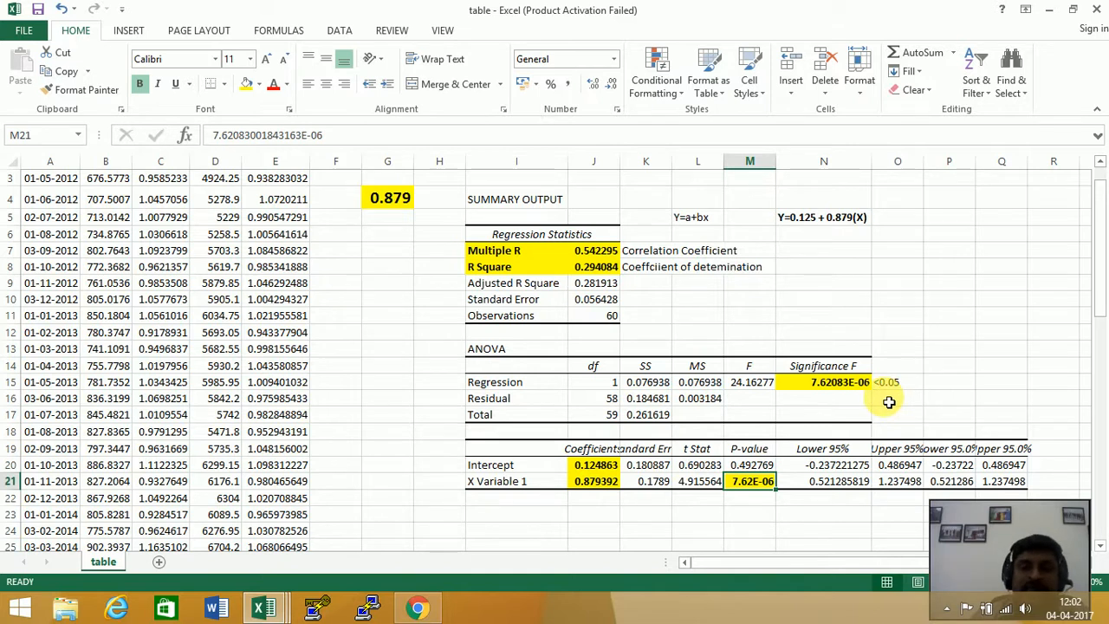
Step: Enter the null hypothesis "H0: there is no signiifcant relation between DV & IV" in N9
{"action": "left_click", "coordinate": [819, 294]}
{"action": "type", "text": "H"}
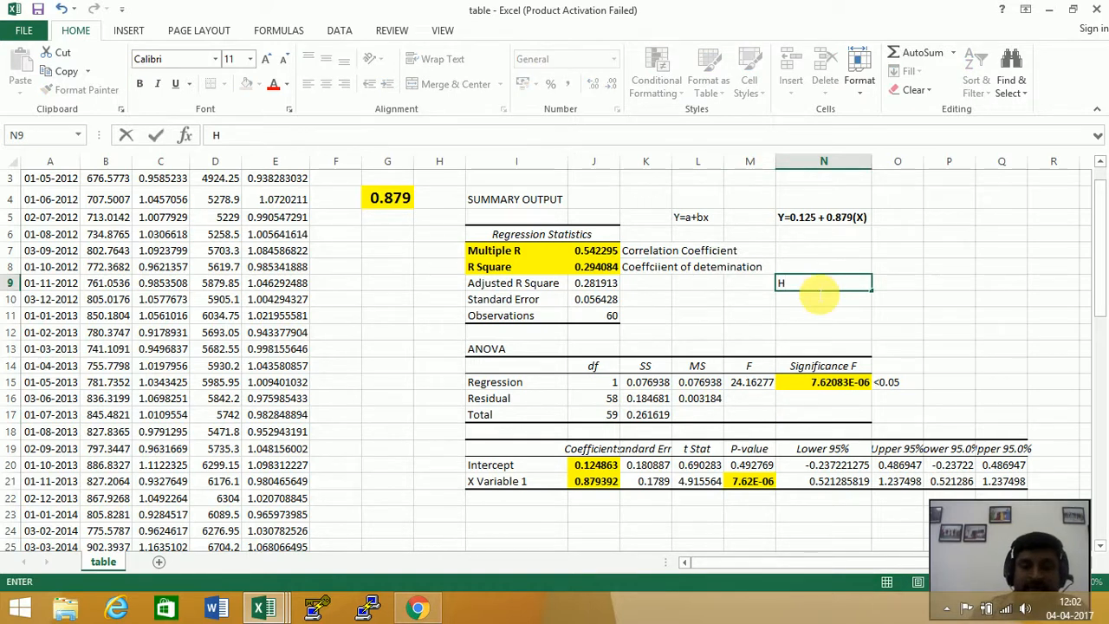
{"action": "type", "text": "0: "}
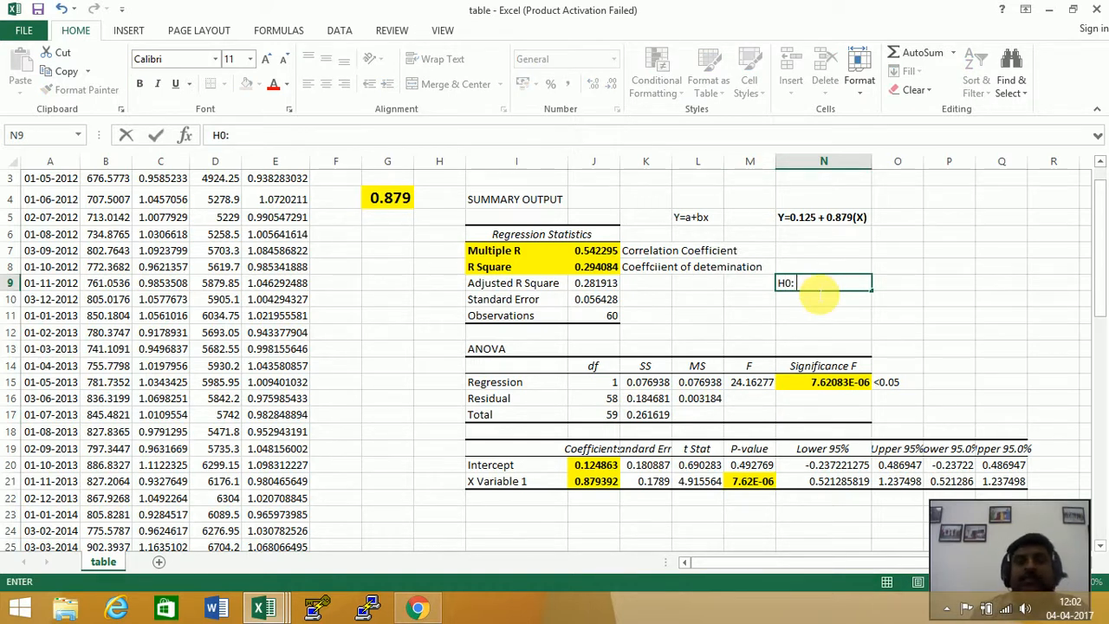
{"action": "type", "text": "there is"}
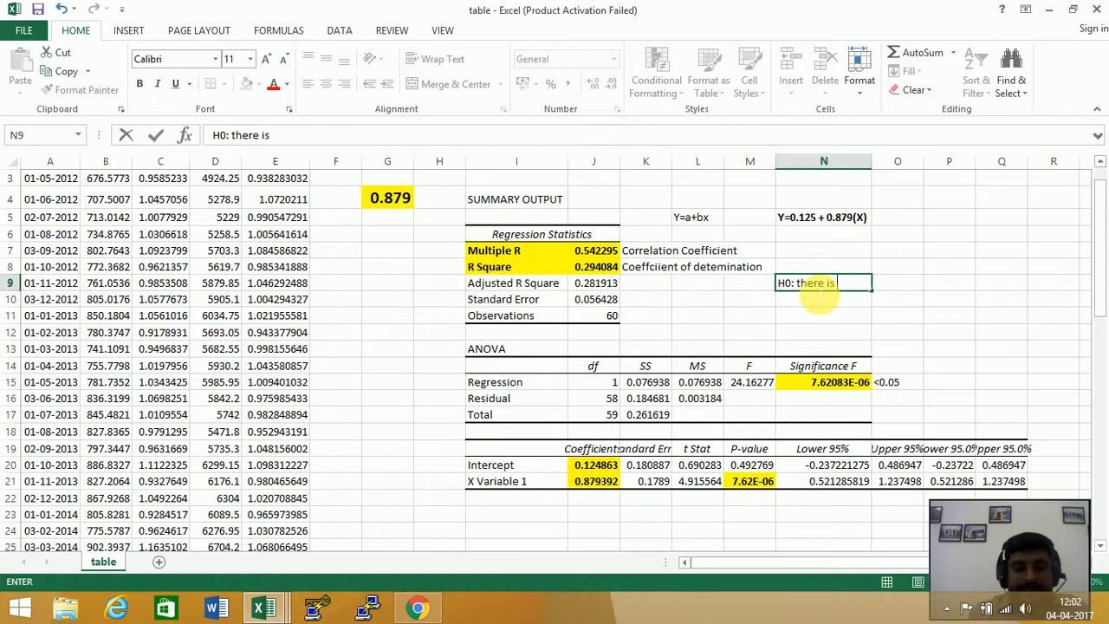
{"action": "type", "text": " no signiifcant "}
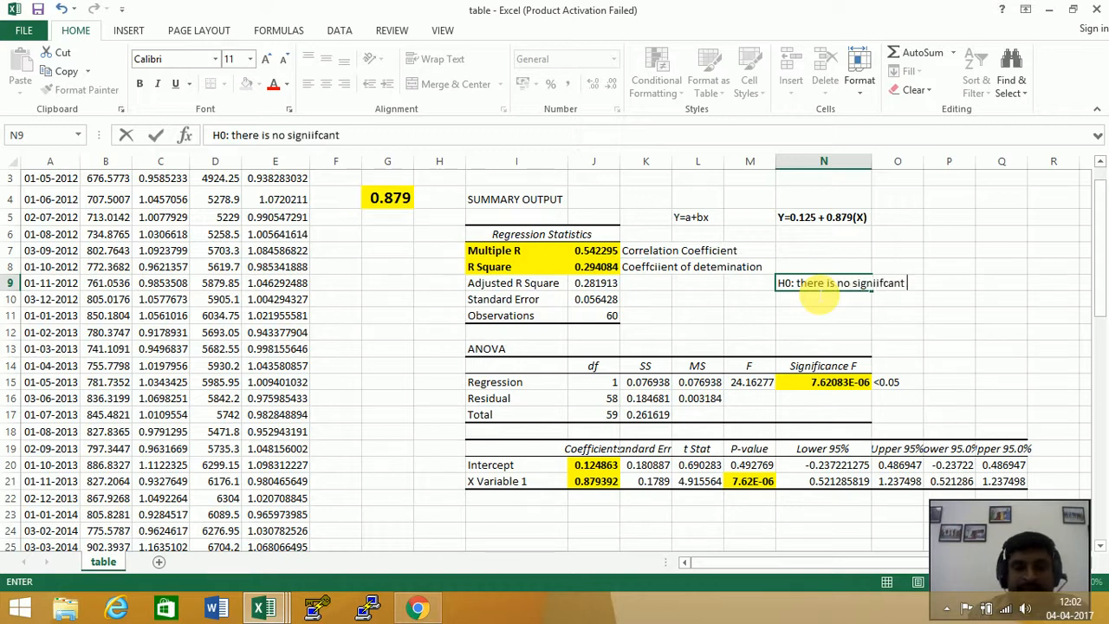
{"action": "type", "text": "relation bet"}
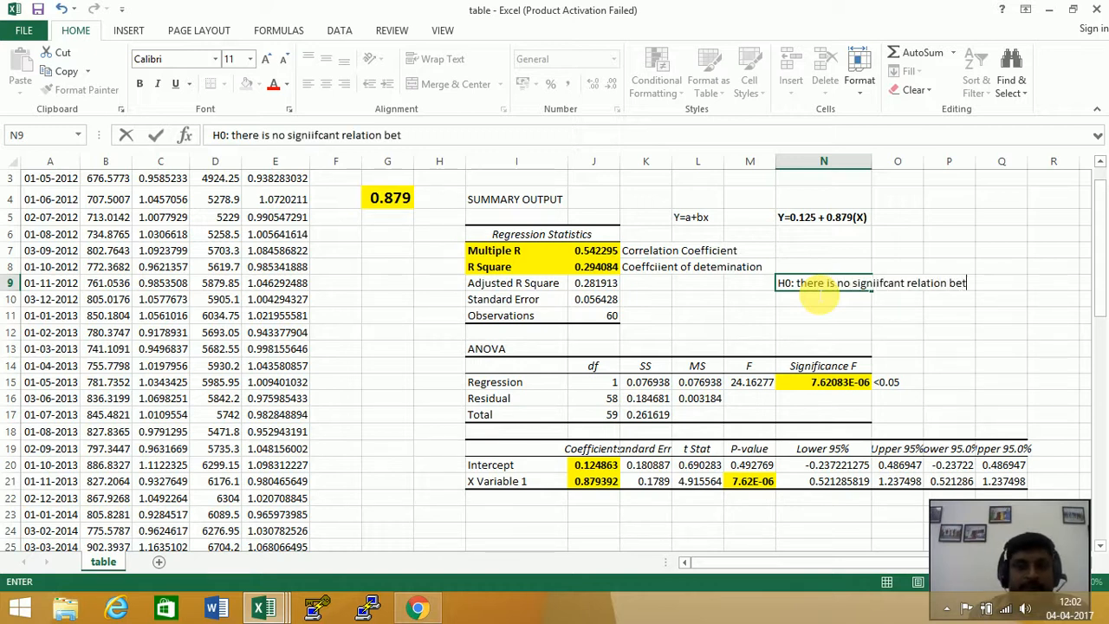
{"action": "type", "text": "ween DV"}
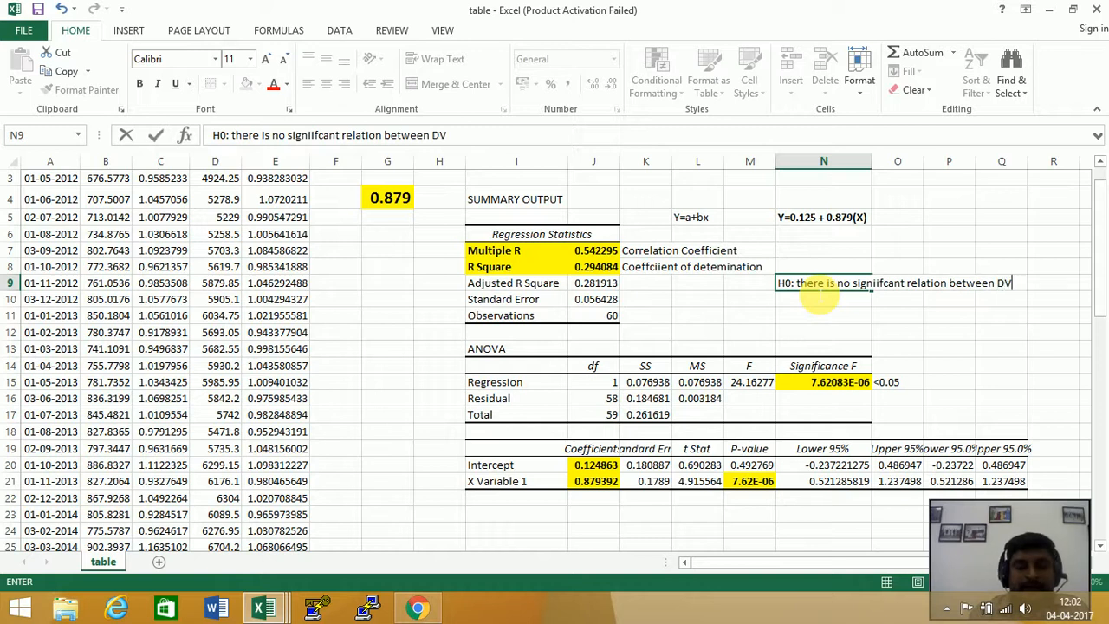
{"action": "type", "text": " & IV"}
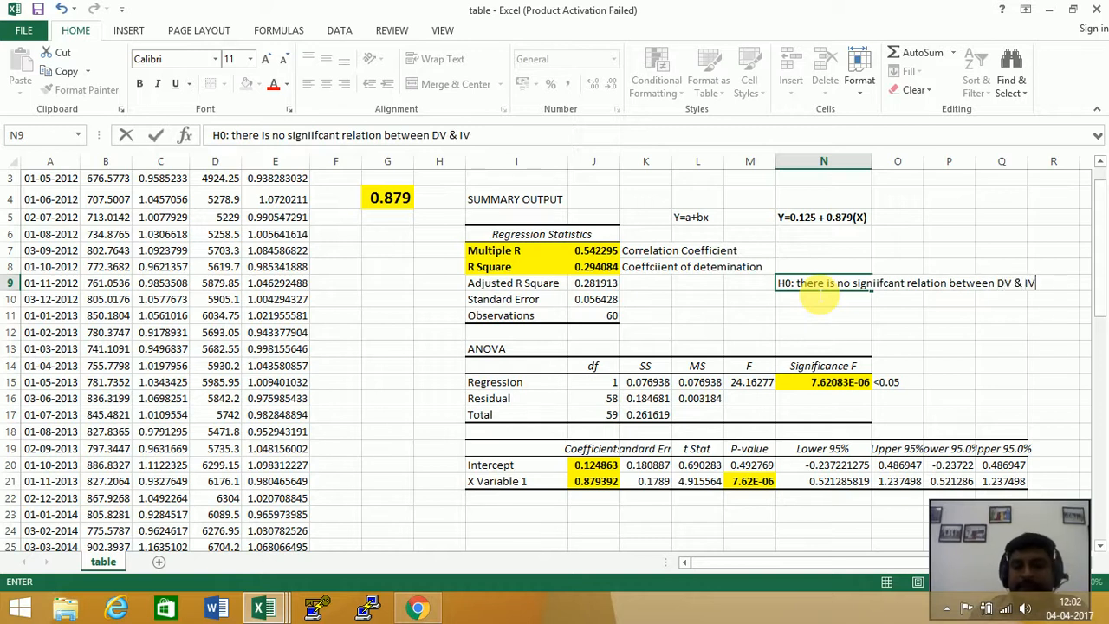
{"action": "key", "text": "Return"}
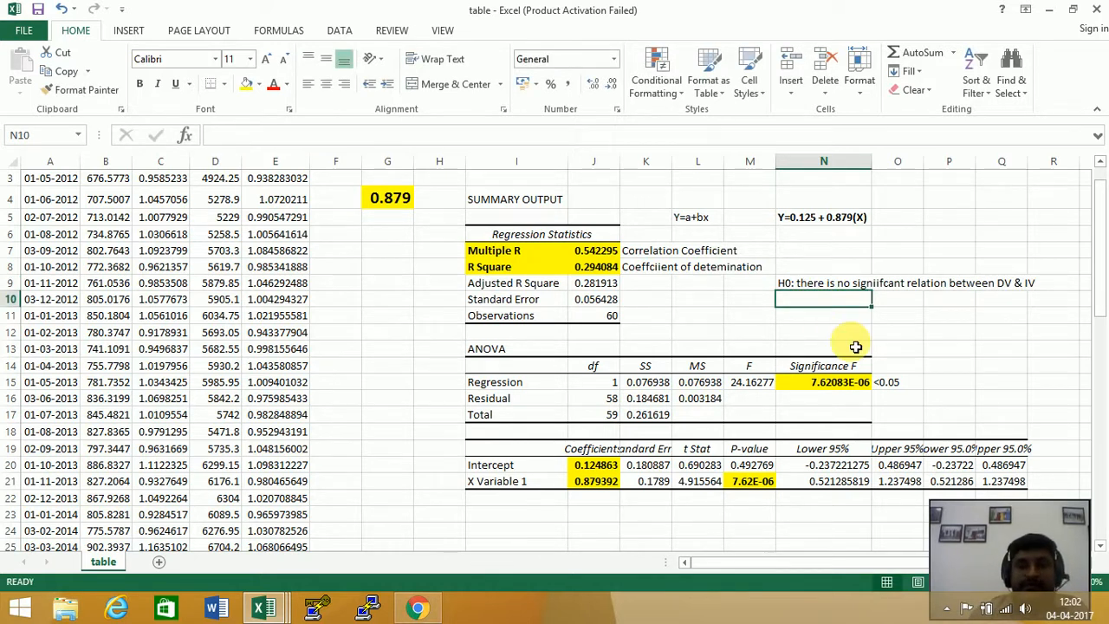
Step: Enter the alternative hypothesis "H1: there is a sig. relation between DV & IV" in N10
{"action": "type", "text": "H1:"}
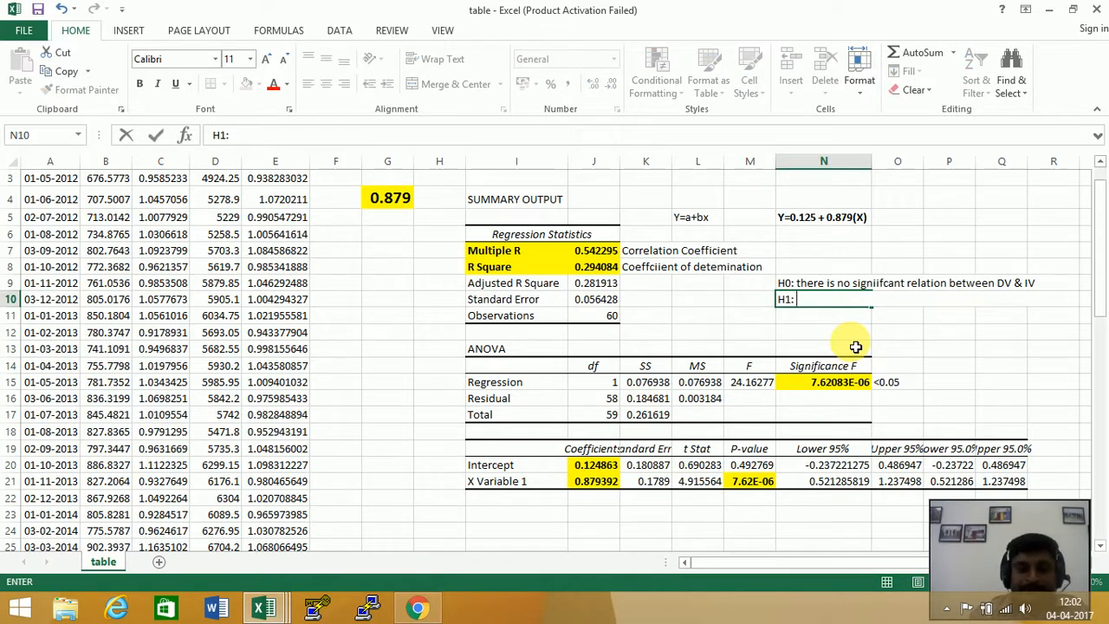
{"action": "type", "text": " there is"}
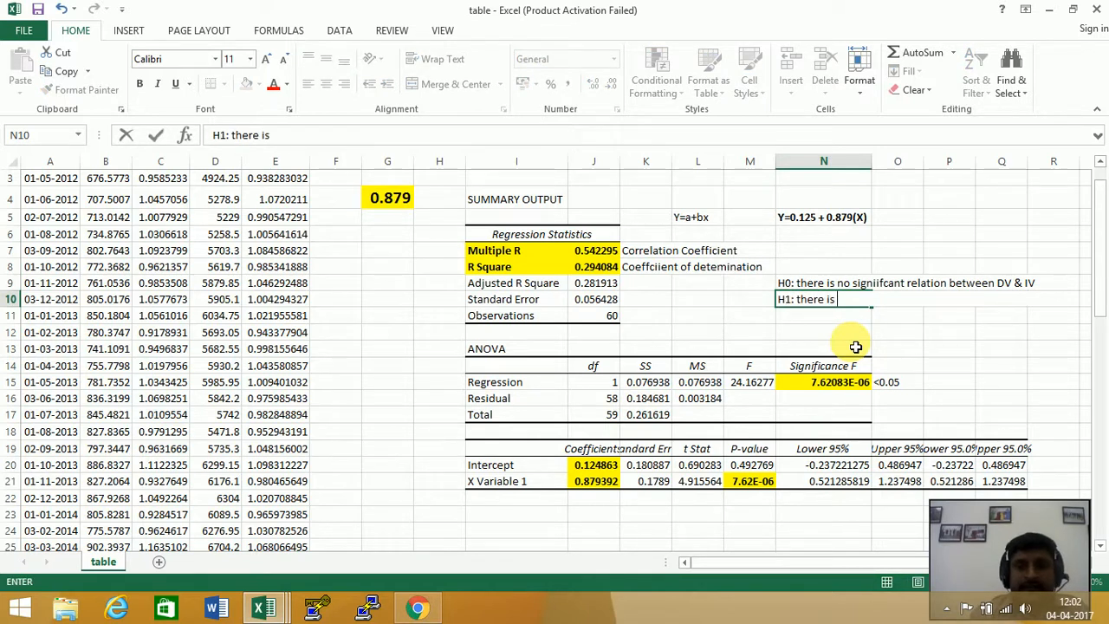
{"action": "type", "text": " a sig. r"}
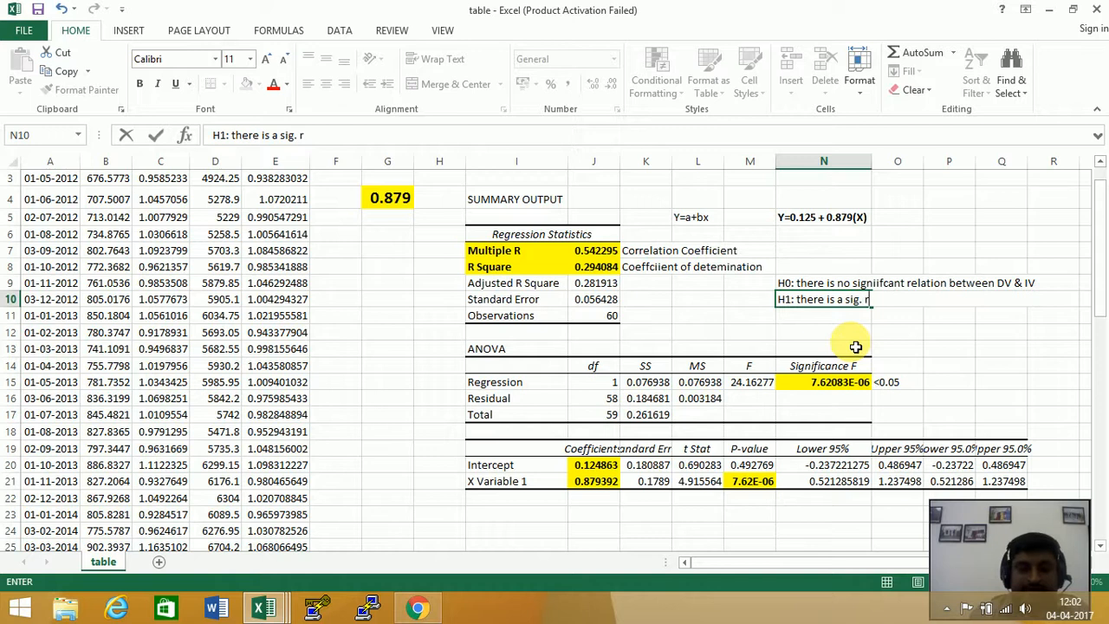
{"action": "type", "text": "elation betwe"}
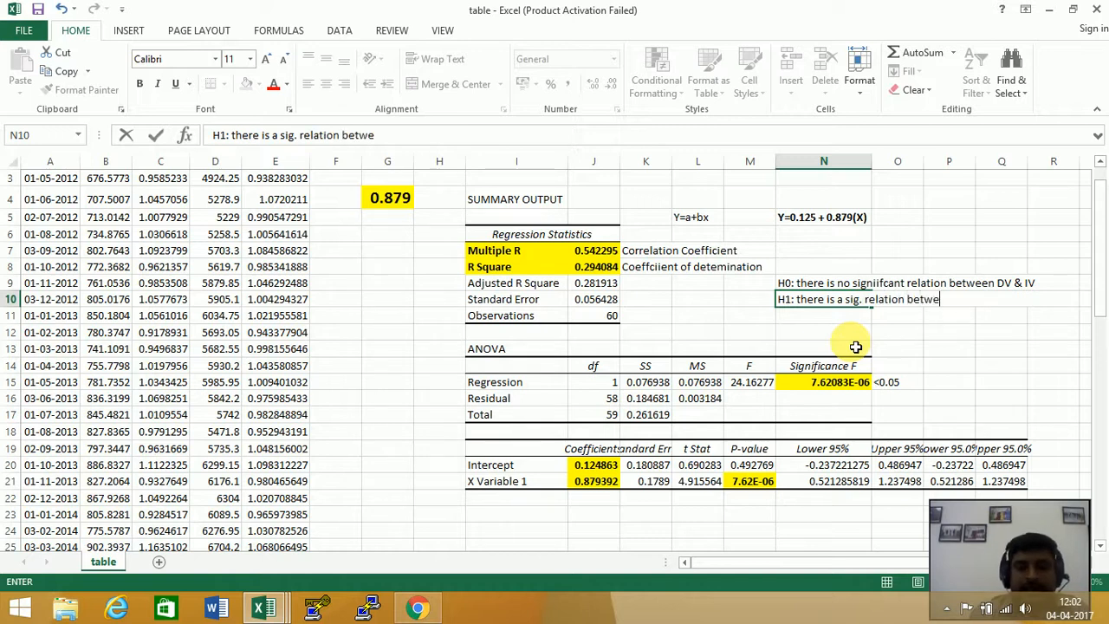
{"action": "type", "text": "en DV & IV"}
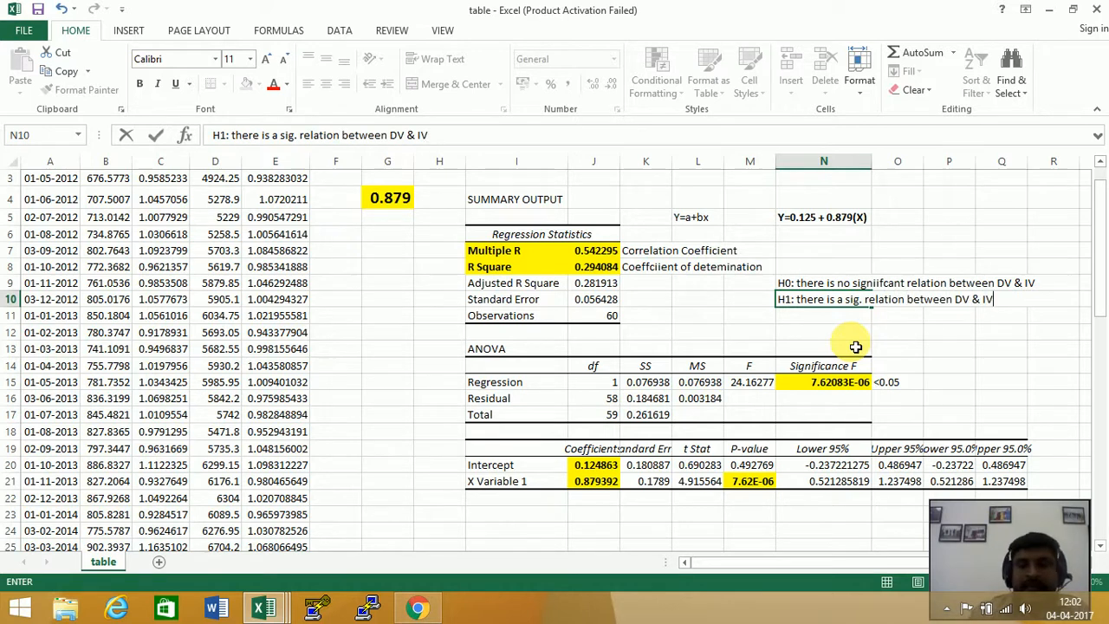
{"action": "key", "text": "Return"}
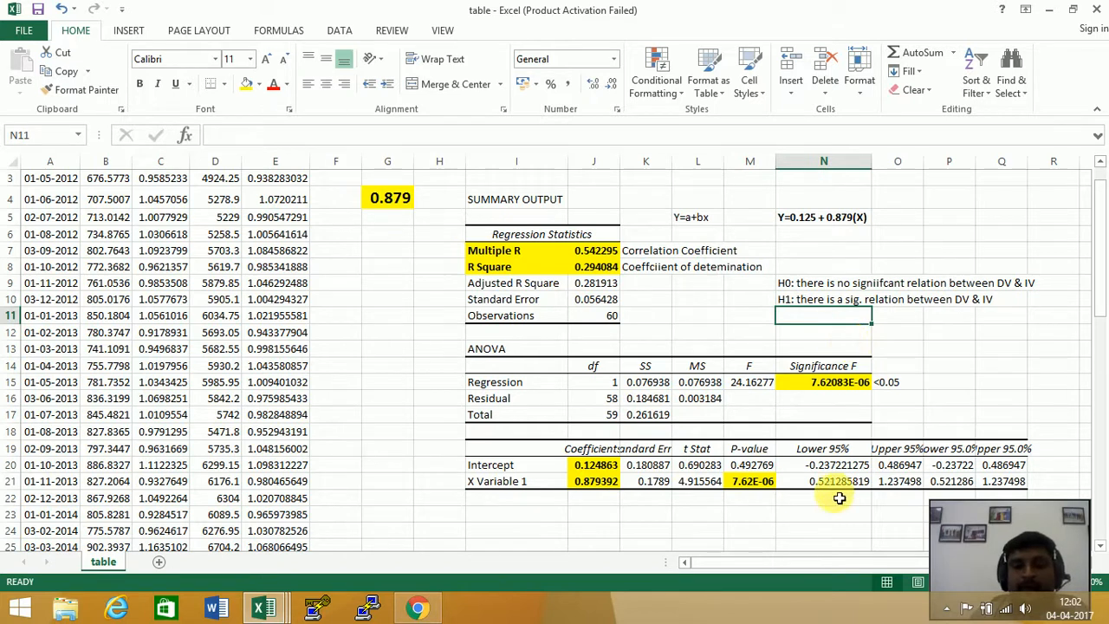
Step: Enter the note "<0.05" in M22 below the P-value of X Variable 1
{"action": "left_click", "coordinate": [753, 482]}
{"action": "left_click", "coordinate": [766, 501]}
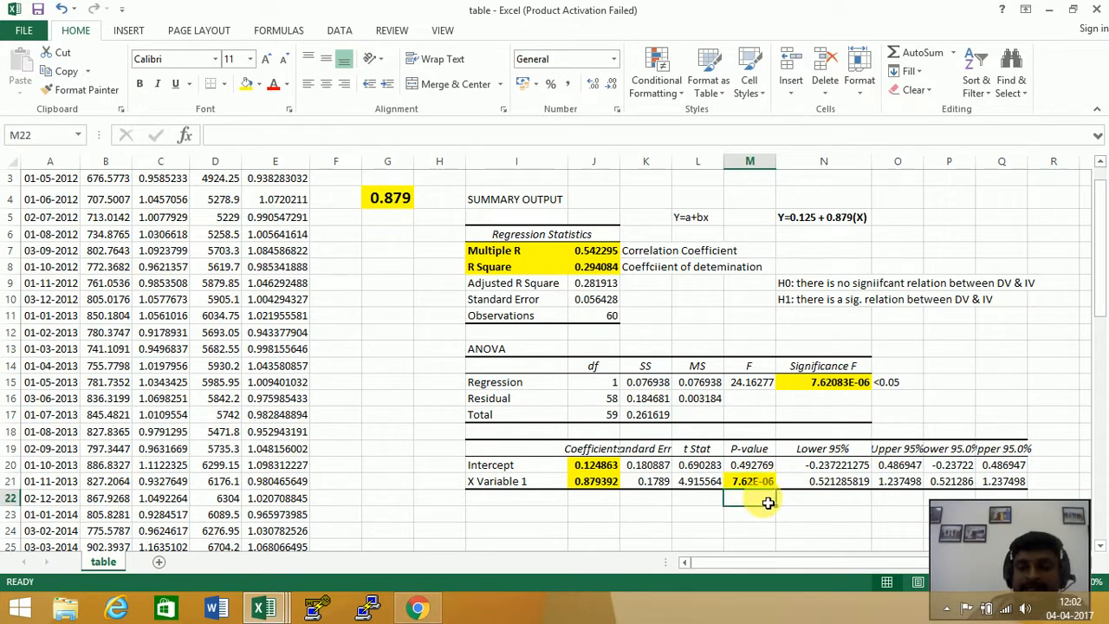
{"action": "type", "text": "<0.05"}
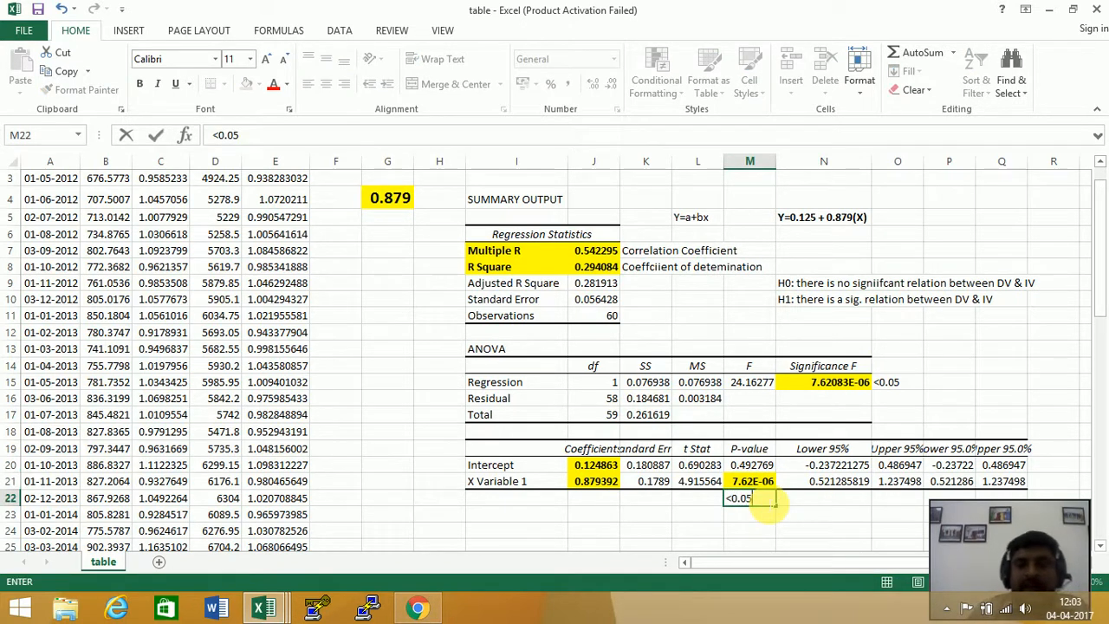
{"action": "left_click", "coordinate": [785, 516]}
{"action": "left_click", "coordinate": [763, 505]}
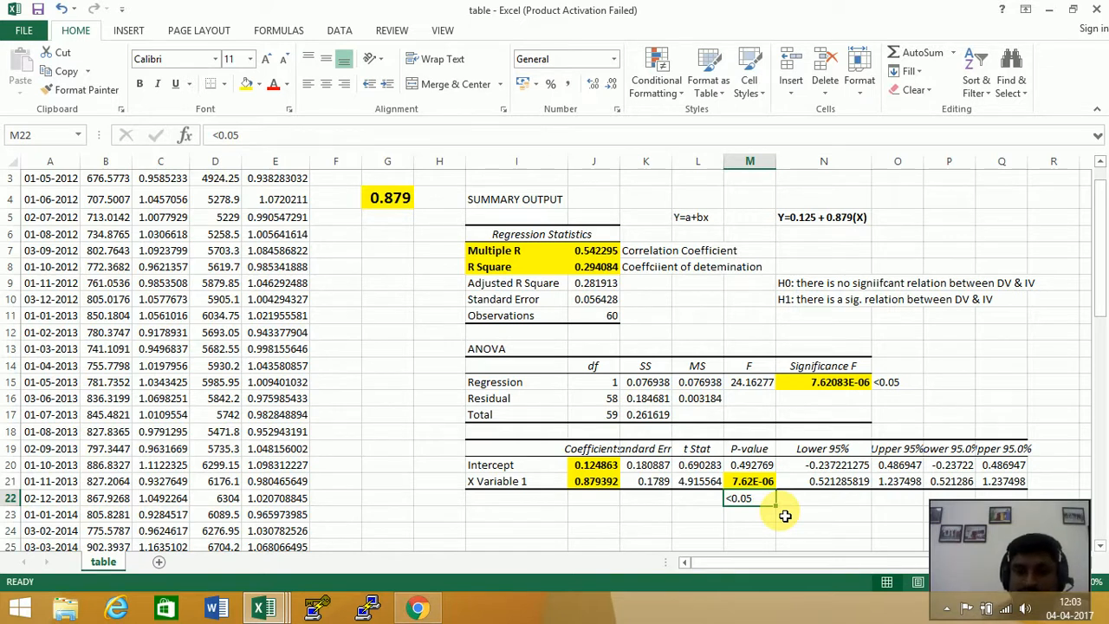
{"action": "left_click", "coordinate": [762, 484]}
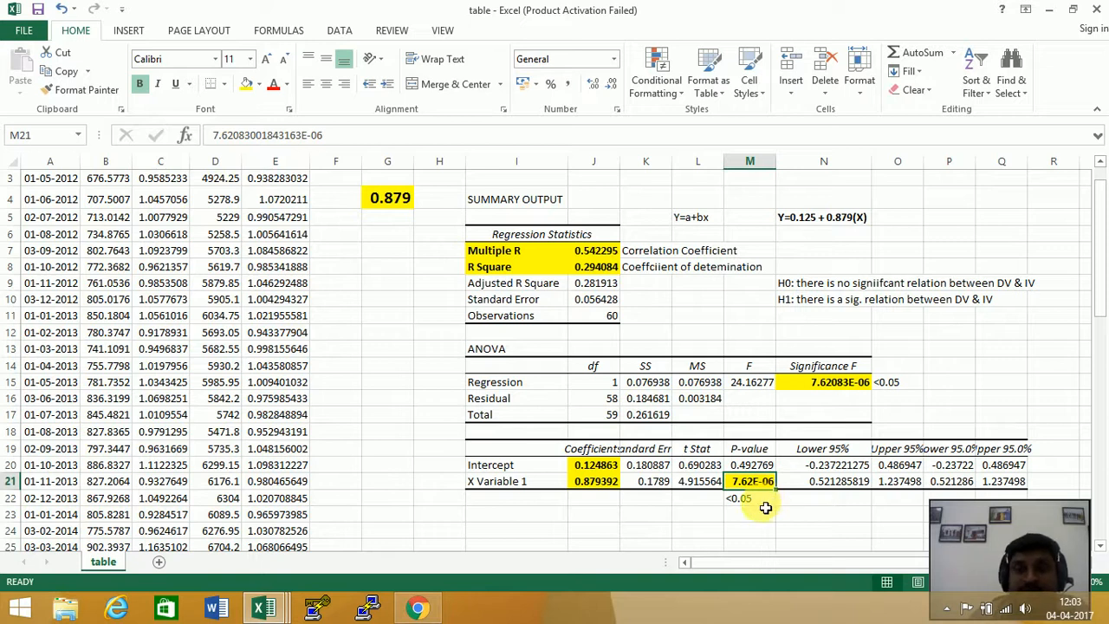
Step: Mark H0 as "Reject" in M9 and H1 as "Fail to reject" in M10, with column M auto-fitted
{"action": "left_click", "coordinate": [768, 288]}
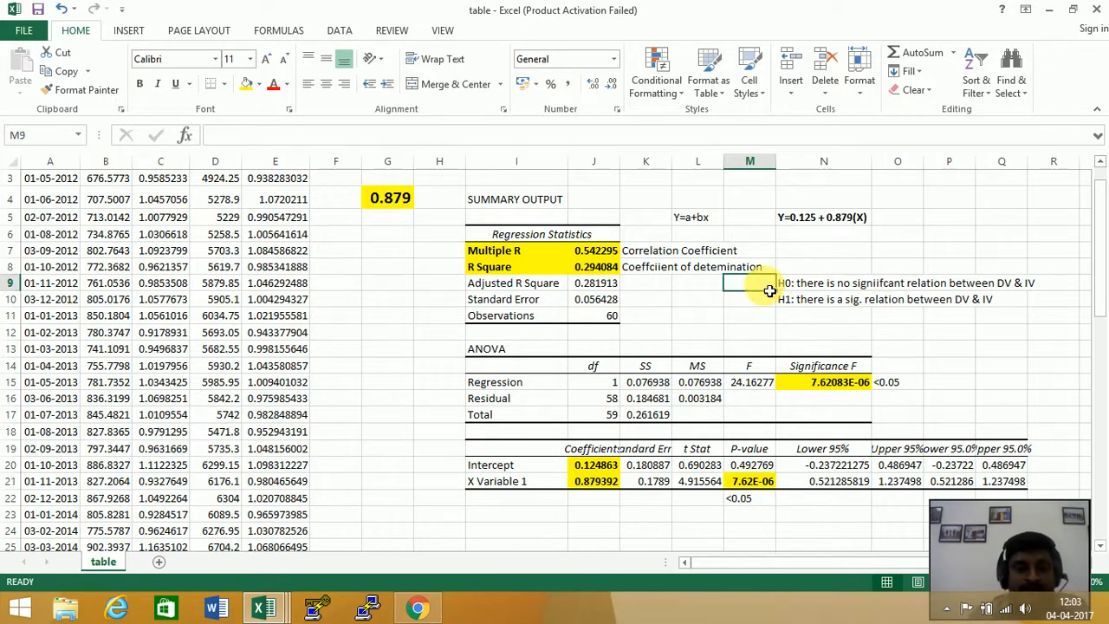
{"action": "type", "text": "Reject"}
{"action": "key", "text": "Return"}
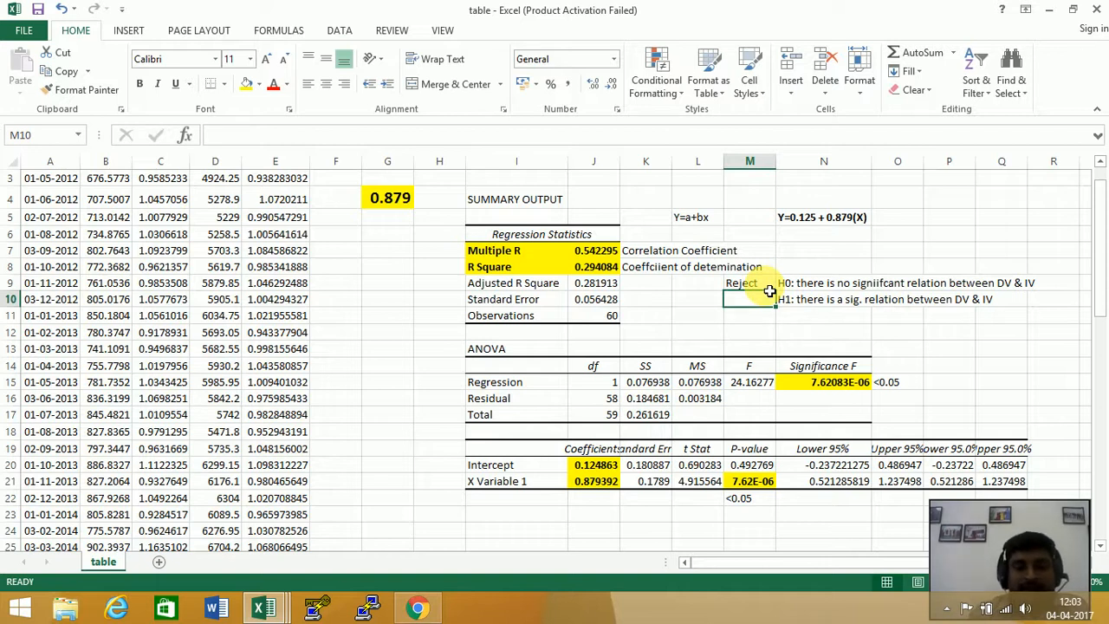
{"action": "type", "text": "Fail to reject"}
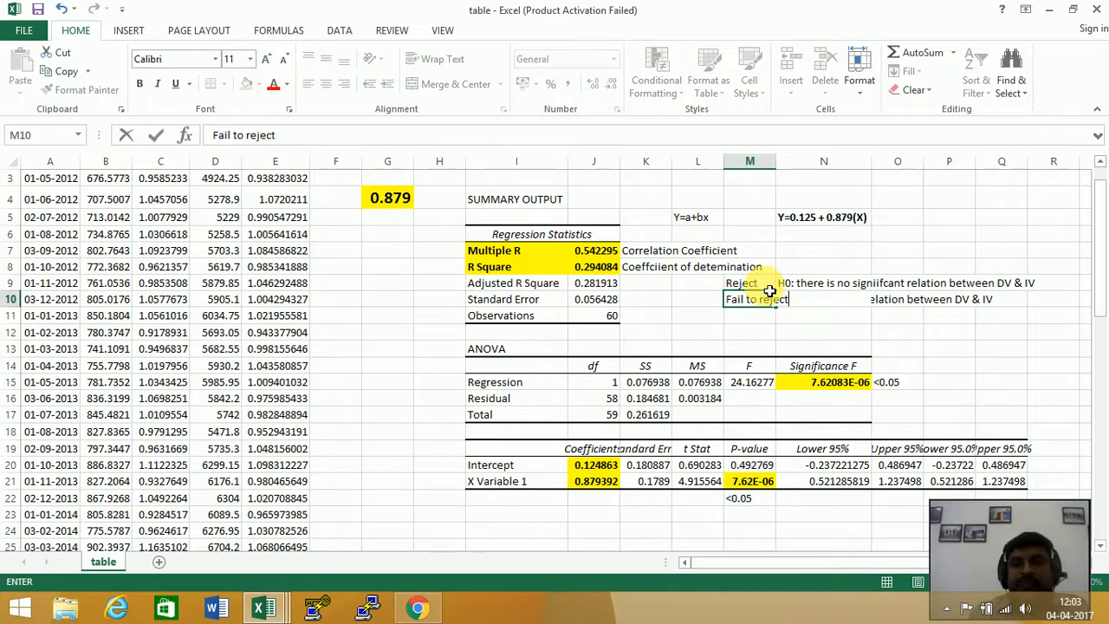
{"action": "key", "text": "Return"}
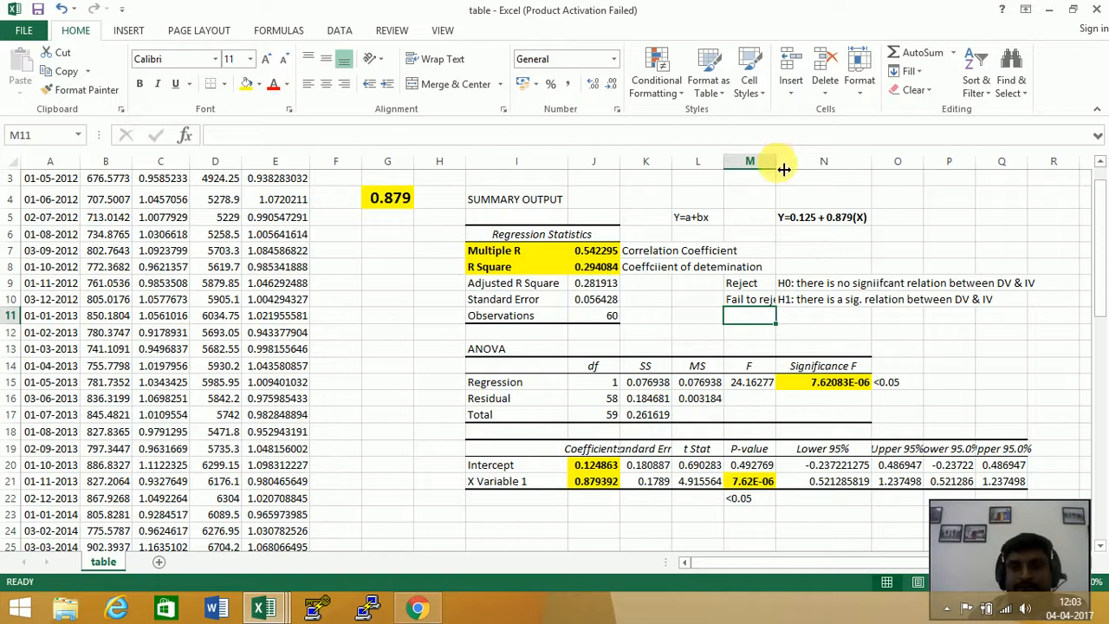
{"action": "double_click", "coordinate": [777, 161]}
{"action": "left_click", "coordinate": [816, 301]}
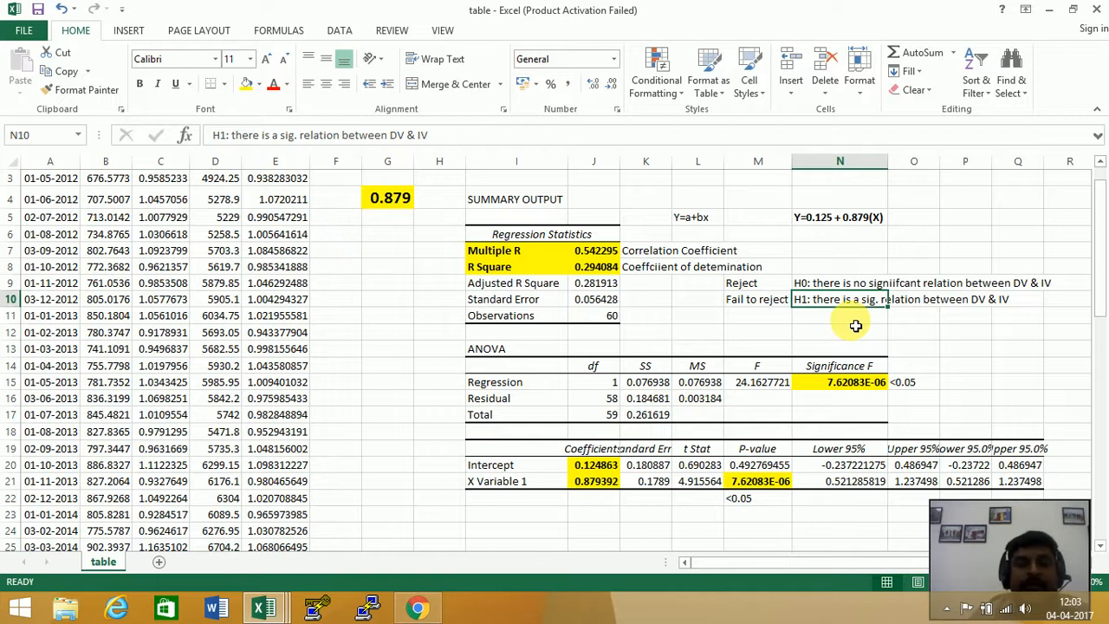
{"action": "scroll", "coordinate": [1102, 301], "scroll_direction": "up", "scroll_amount": 1}
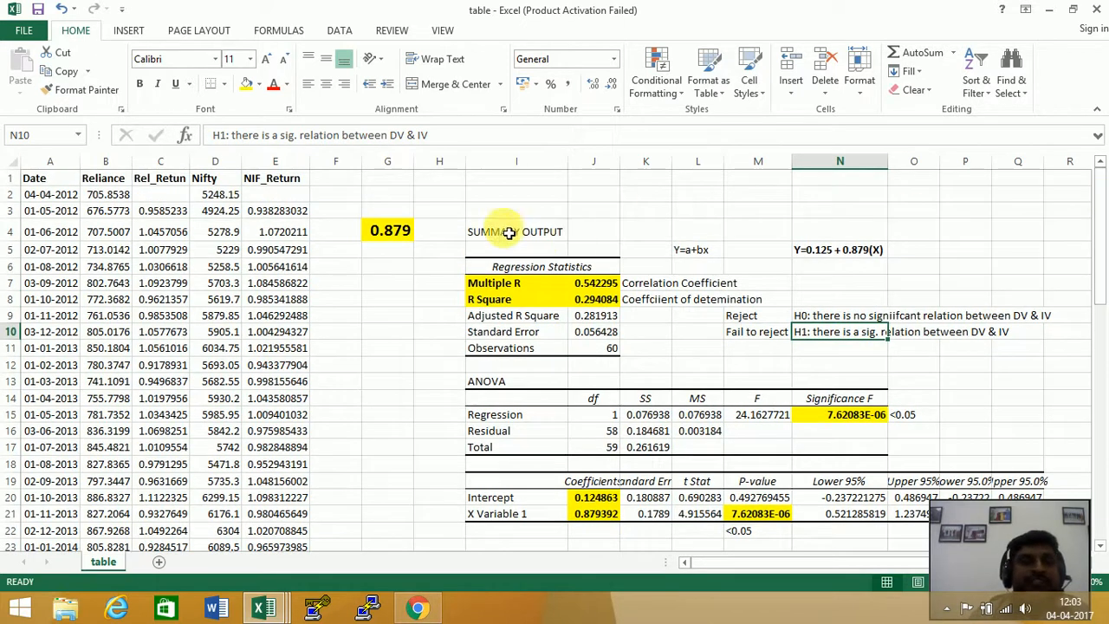
{"action": "left_click", "coordinate": [295, 217]}
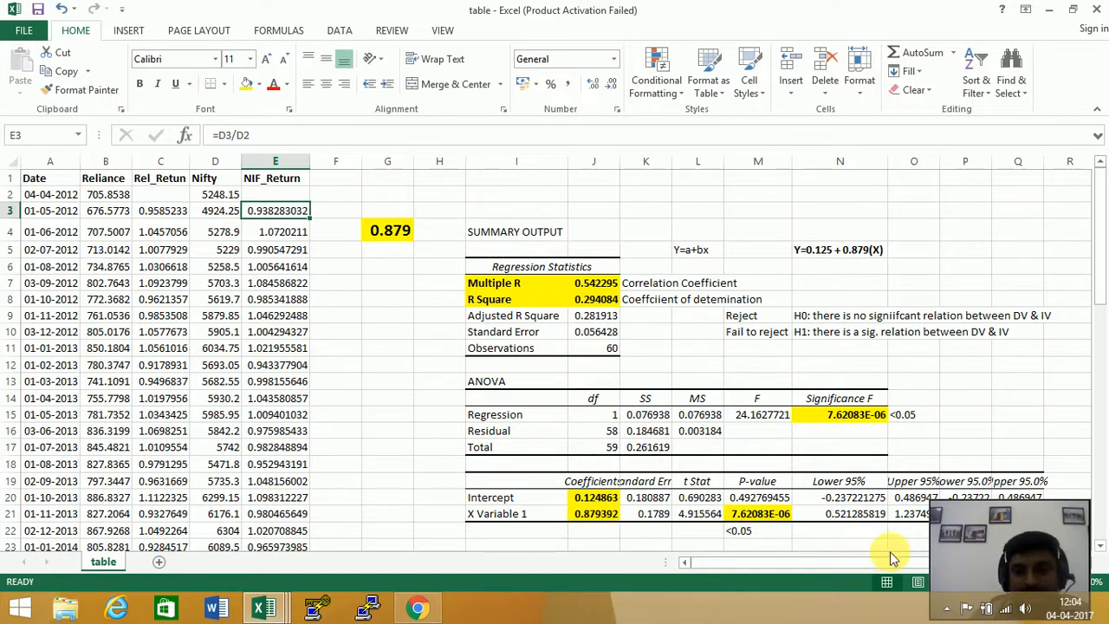
{"action": "left_click", "coordinate": [985, 560]}
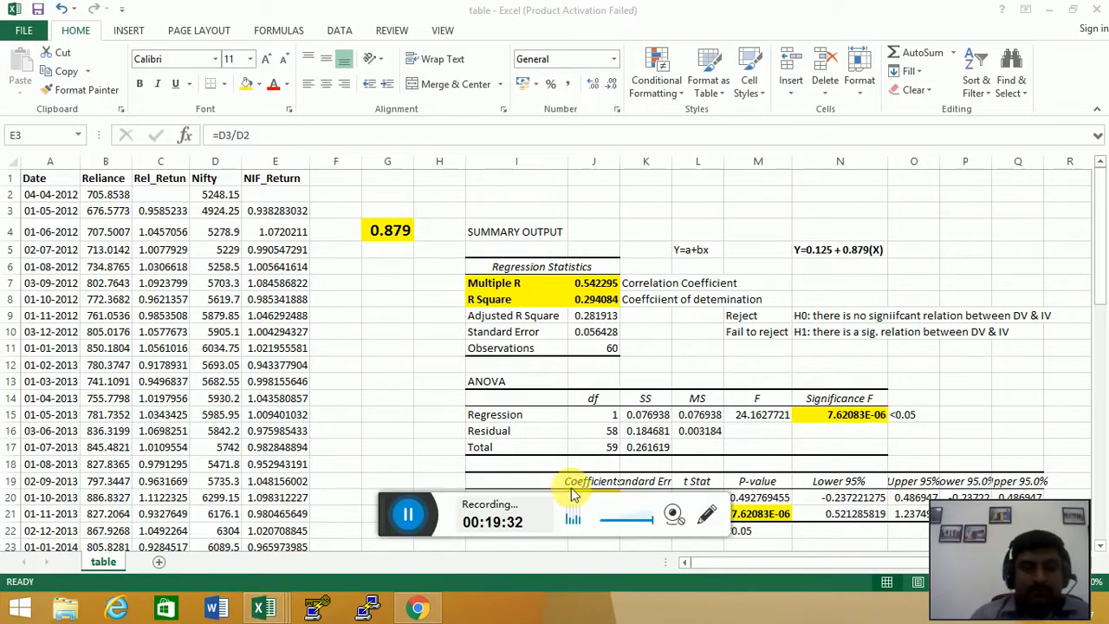